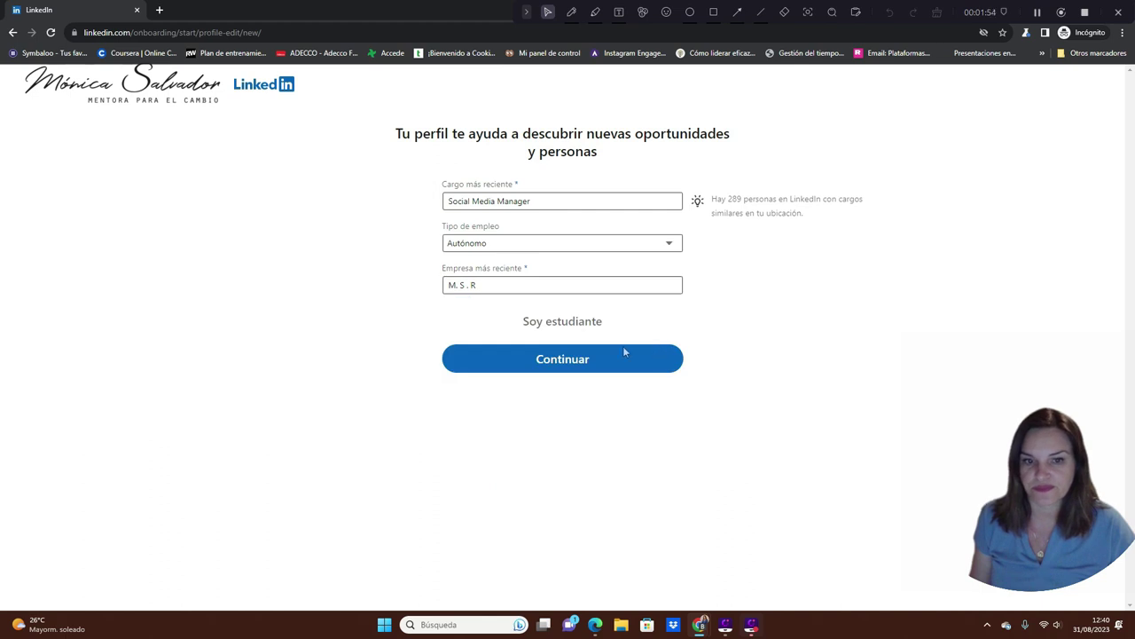
# - Submit the recent job details and answer the job-search question with "No, no me interesa ninguna oportunidad laboral"
pyautogui.click(572, 362)
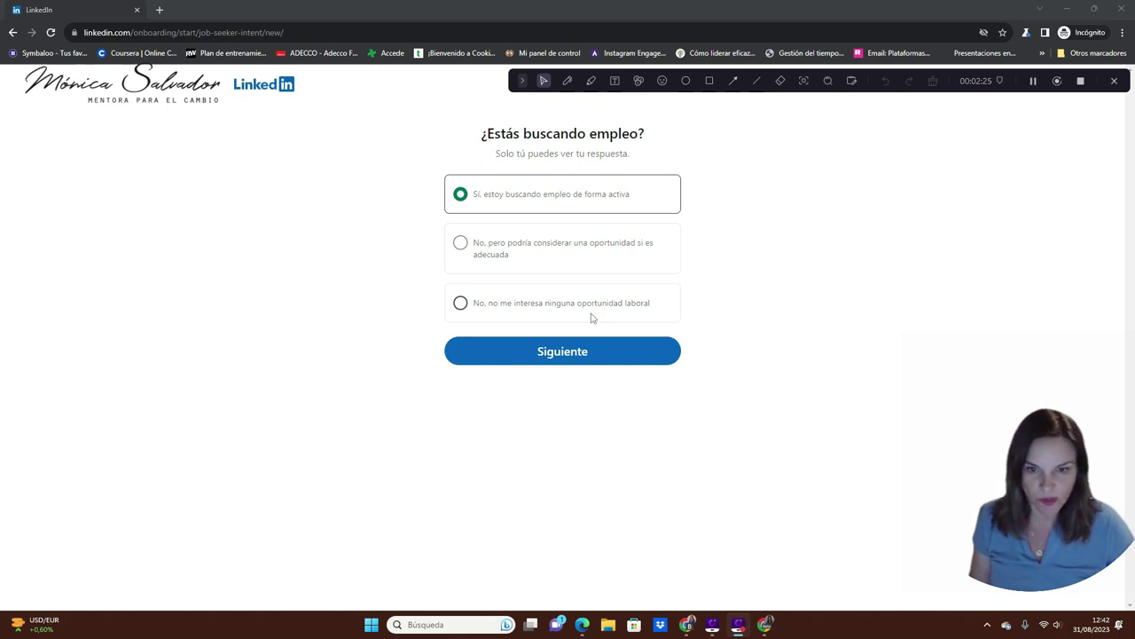
pyautogui.click(460, 243)
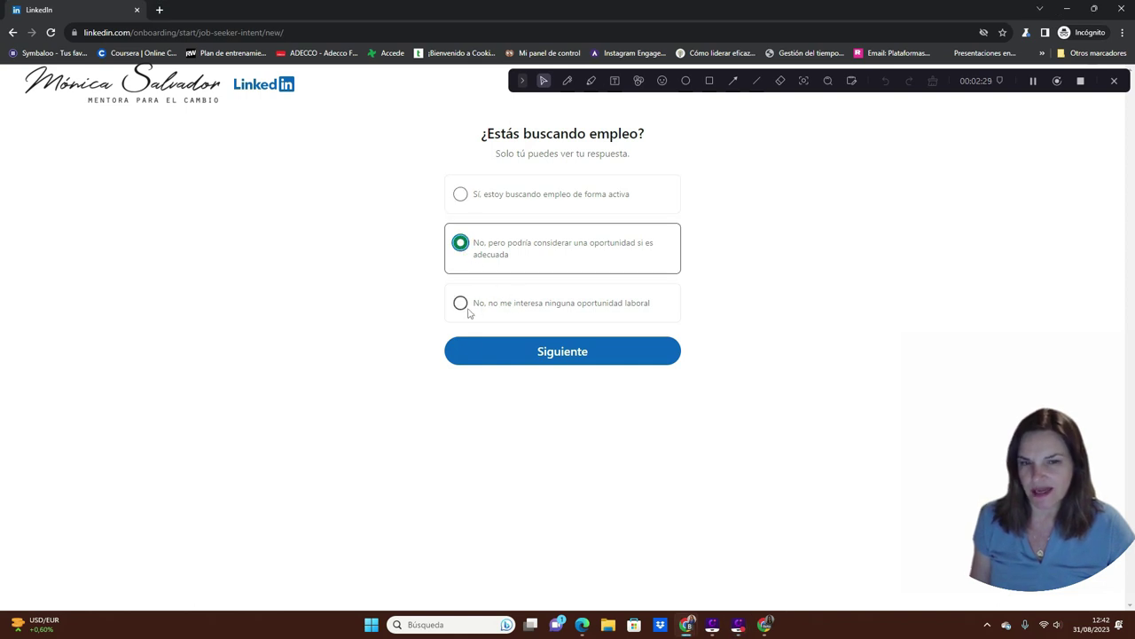
pyautogui.click(460, 305)
pyautogui.click(552, 354)
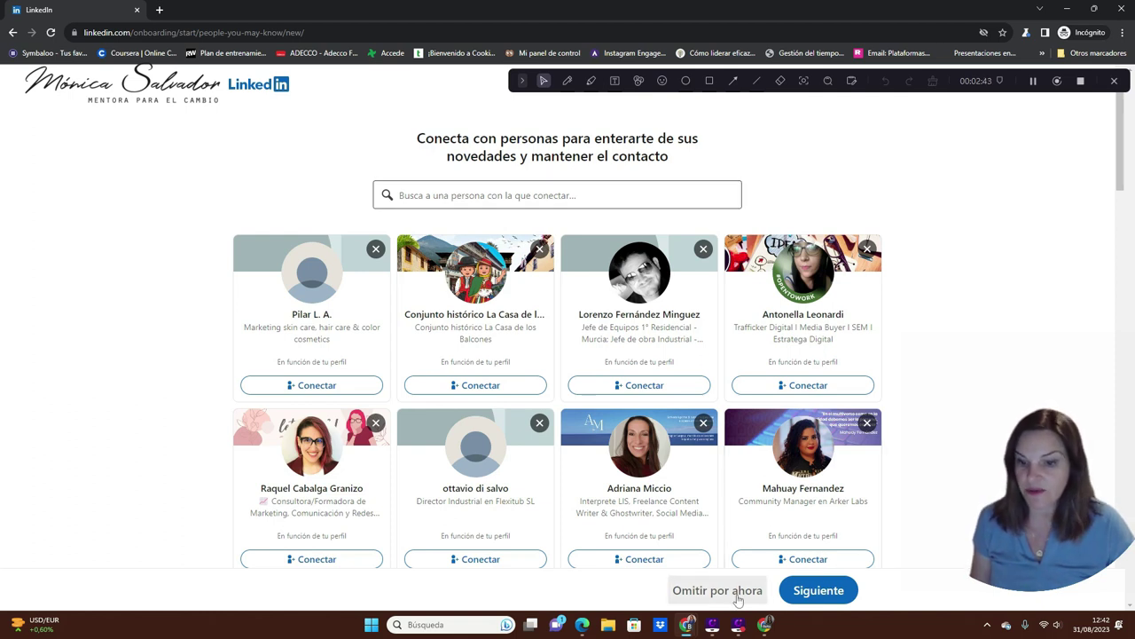
# - Skip the onboarding suggestions for connections, photo and mobile app, and finish onboarding without following any recommendation
pyautogui.click(736, 592)
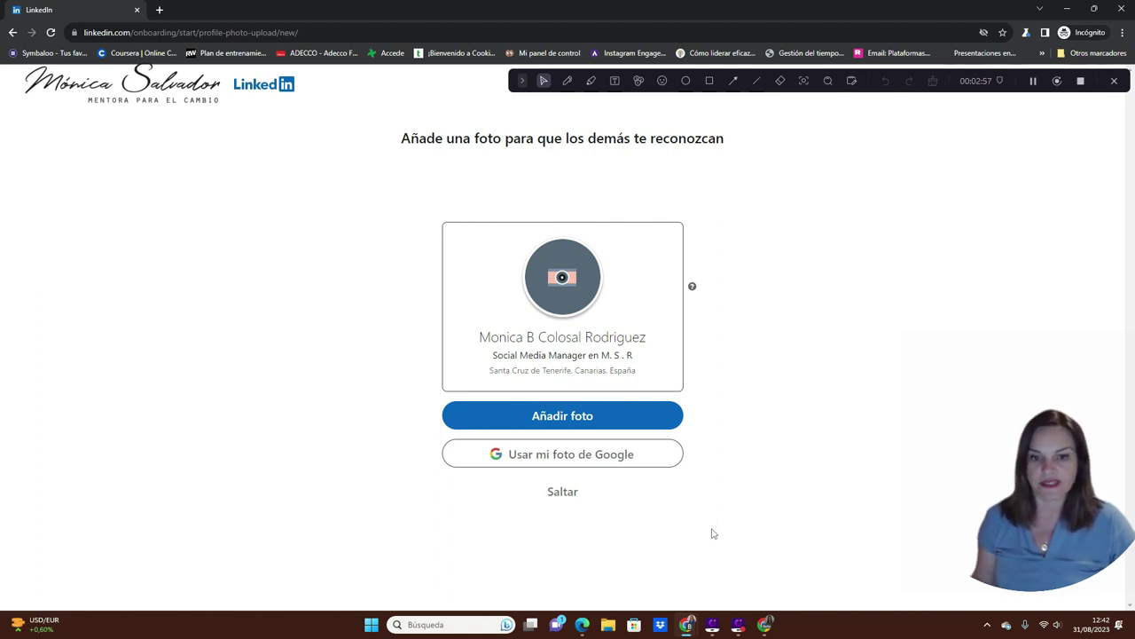
pyautogui.click(562, 492)
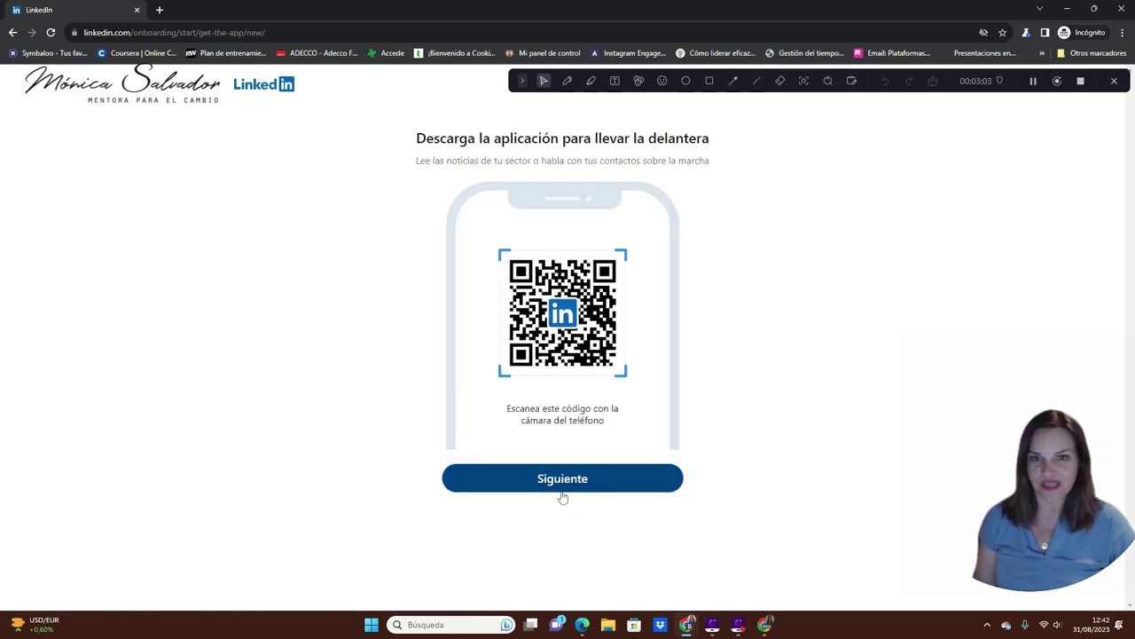
pyautogui.click(625, 486)
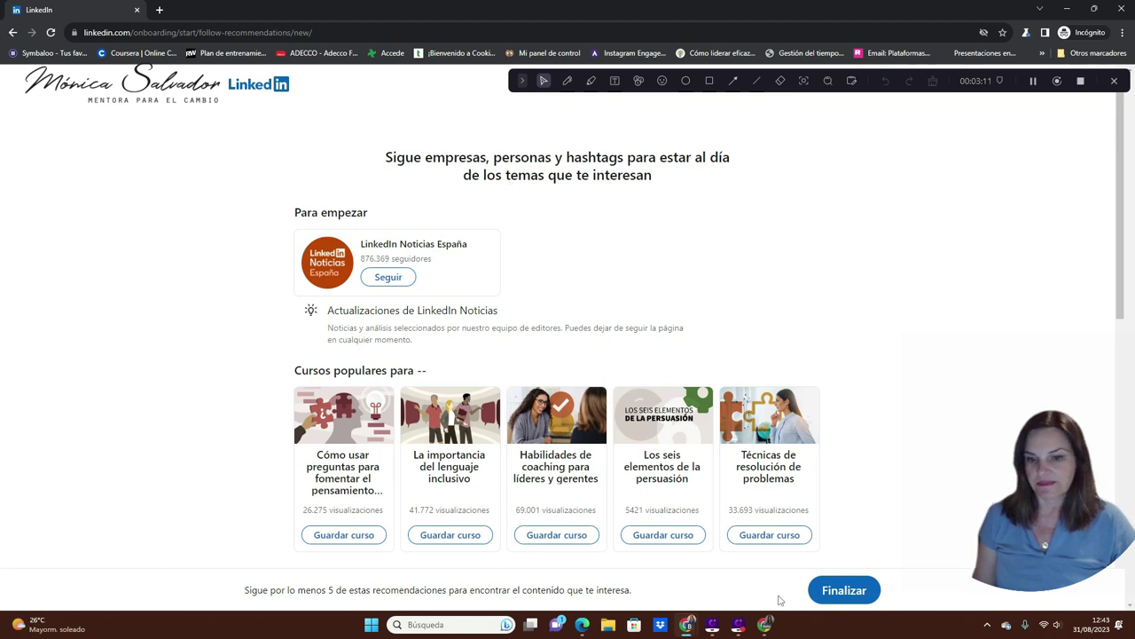
pyautogui.scroll(-3, 760, 544)
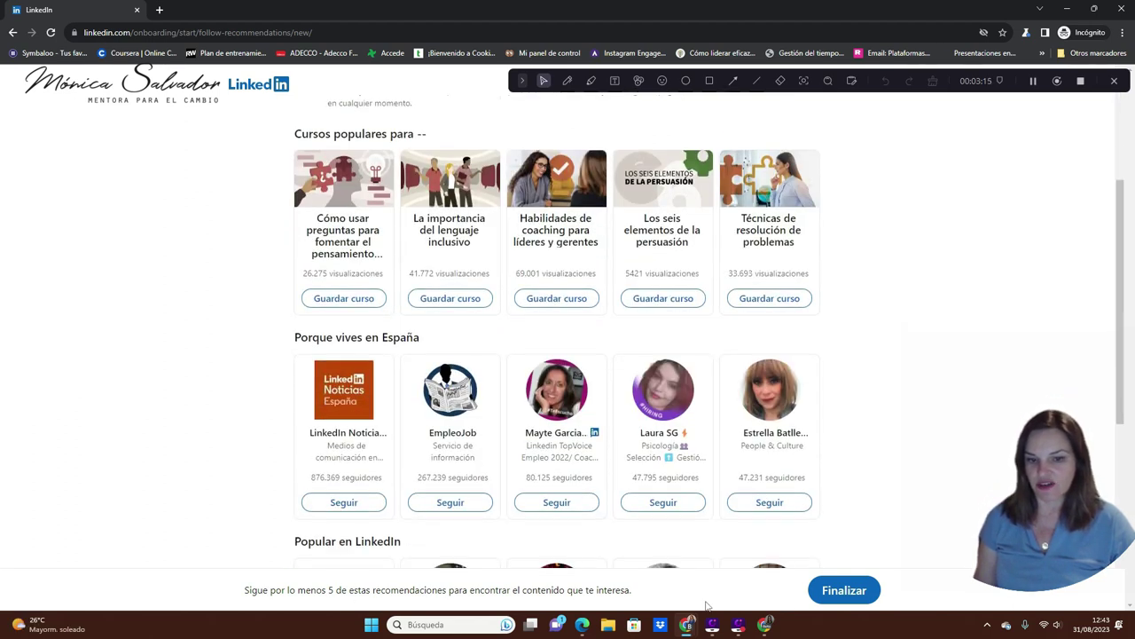
pyautogui.click(844, 594)
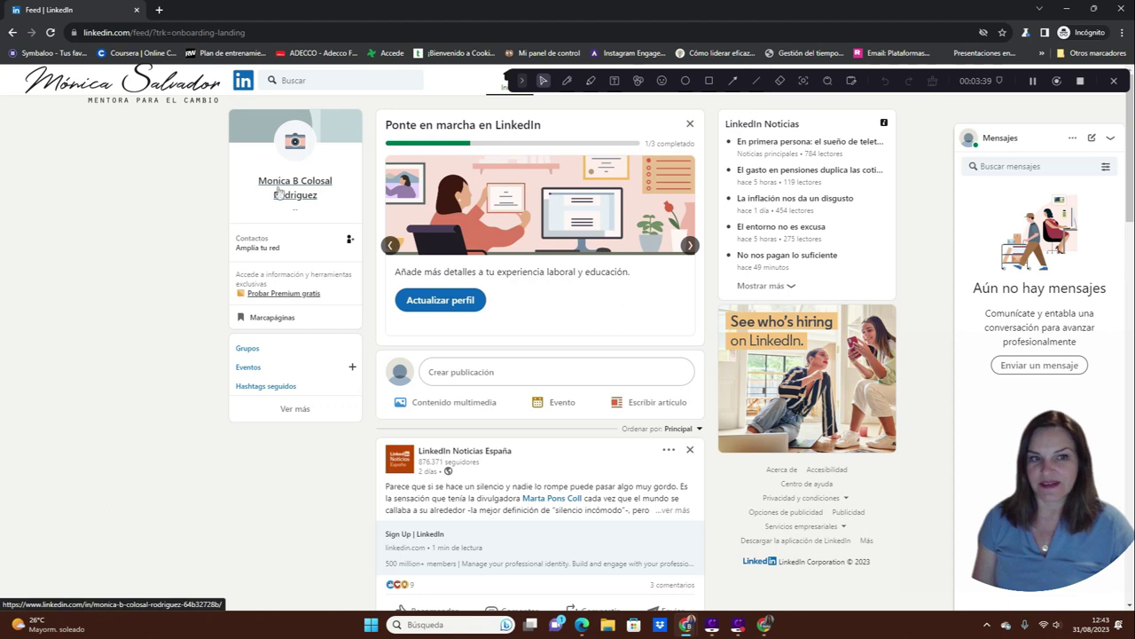
# - Visit the account's own profile, go to the settings and privacy page, and accept the cookies
pyautogui.click(280, 191)
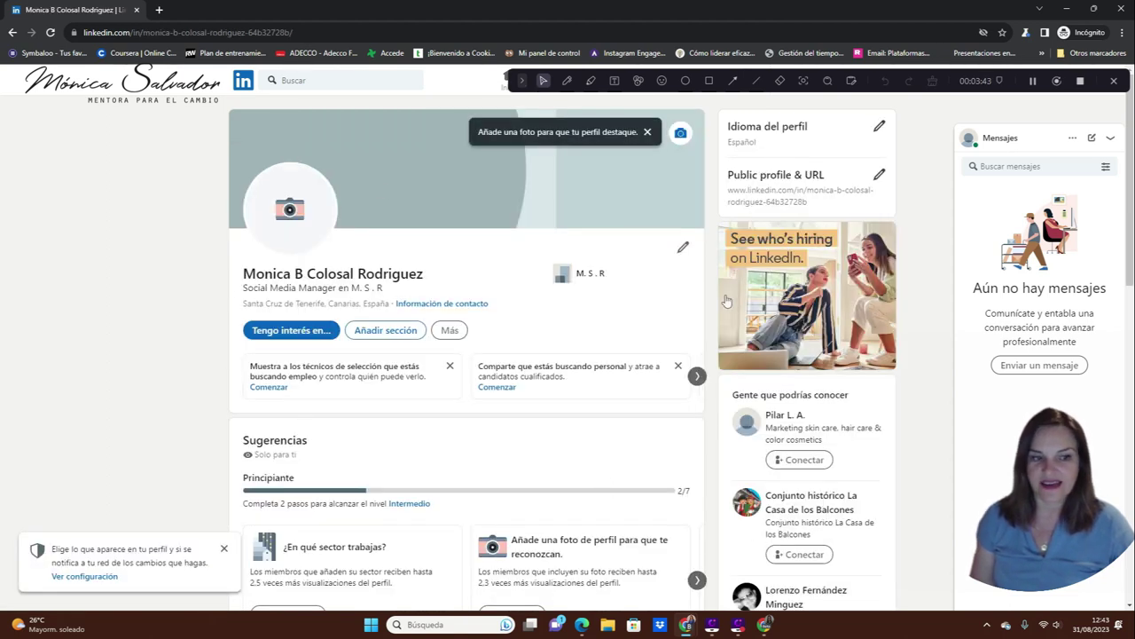
pyautogui.moveTo(947, 81); pyautogui.dragTo(814, 13)
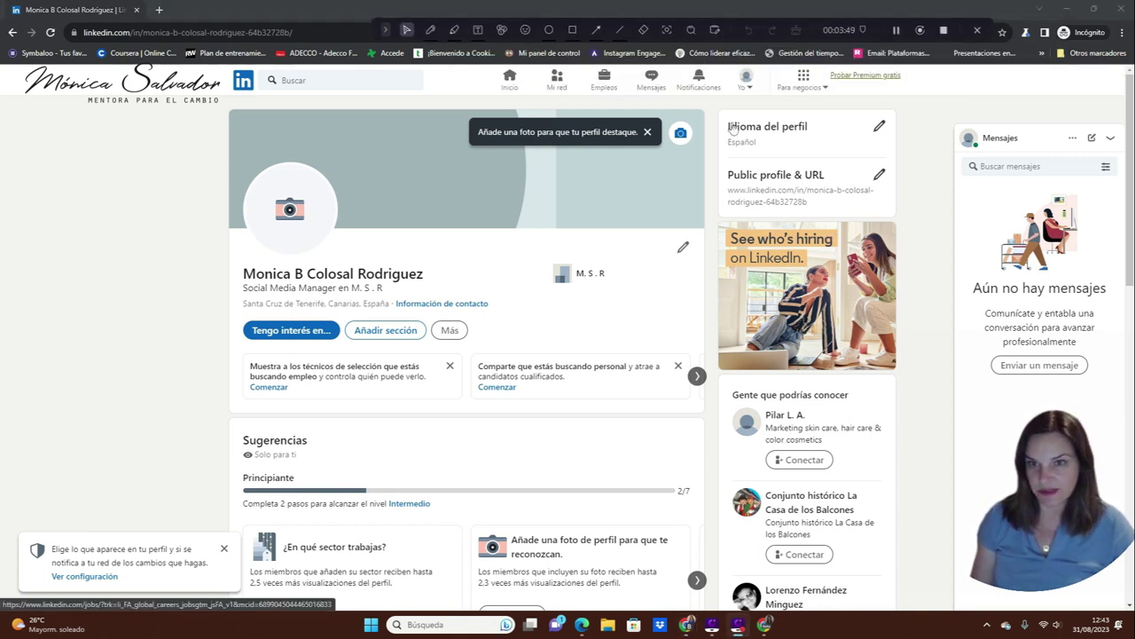
pyautogui.click(746, 82)
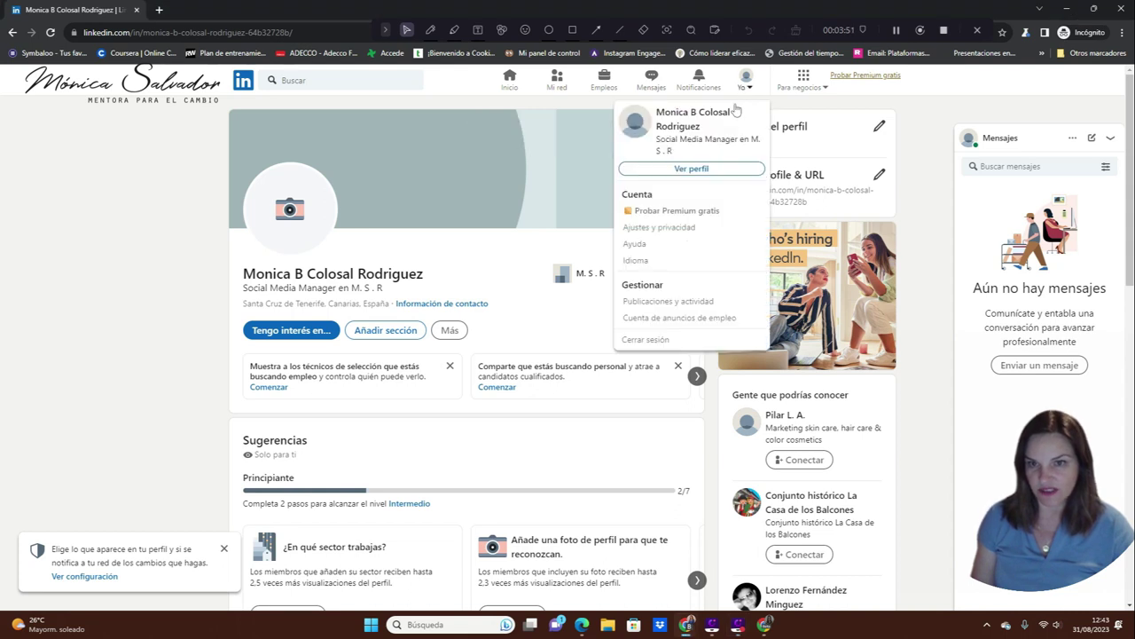
pyautogui.click(644, 229)
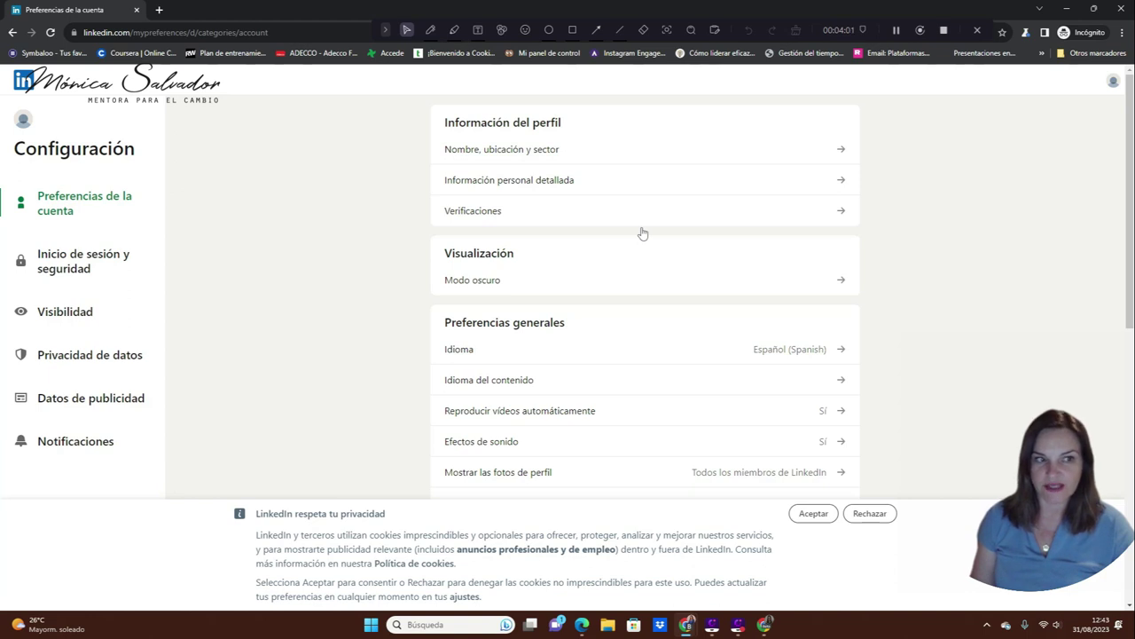
pyautogui.click(814, 513)
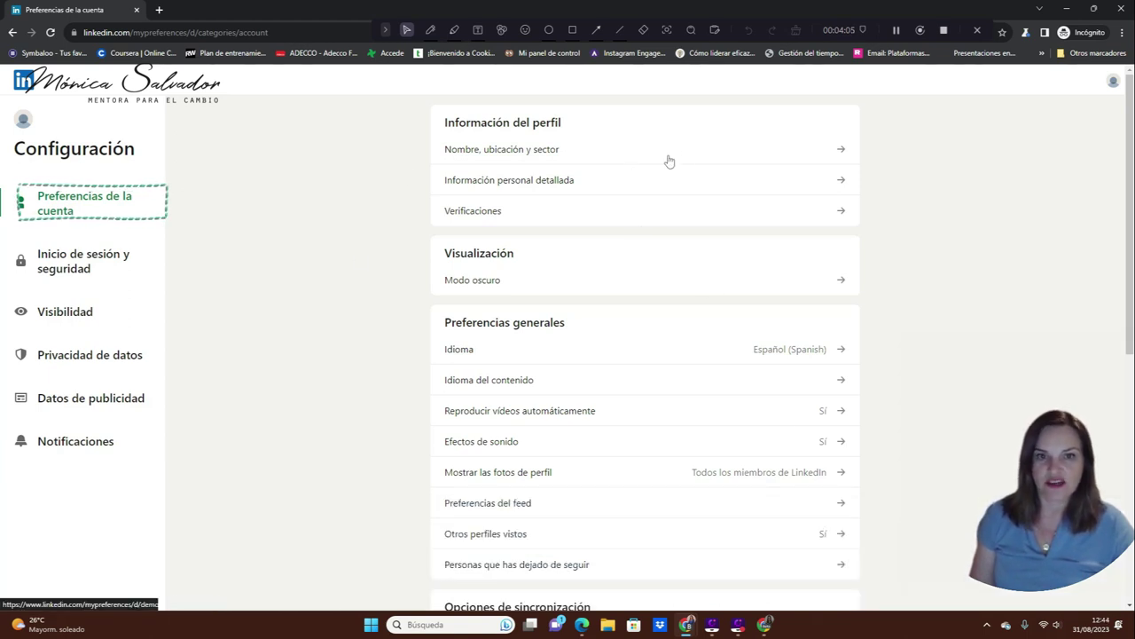
# - Review the name, location and sector settings and the dark mode options in the account preferences
pyautogui.click(841, 150)
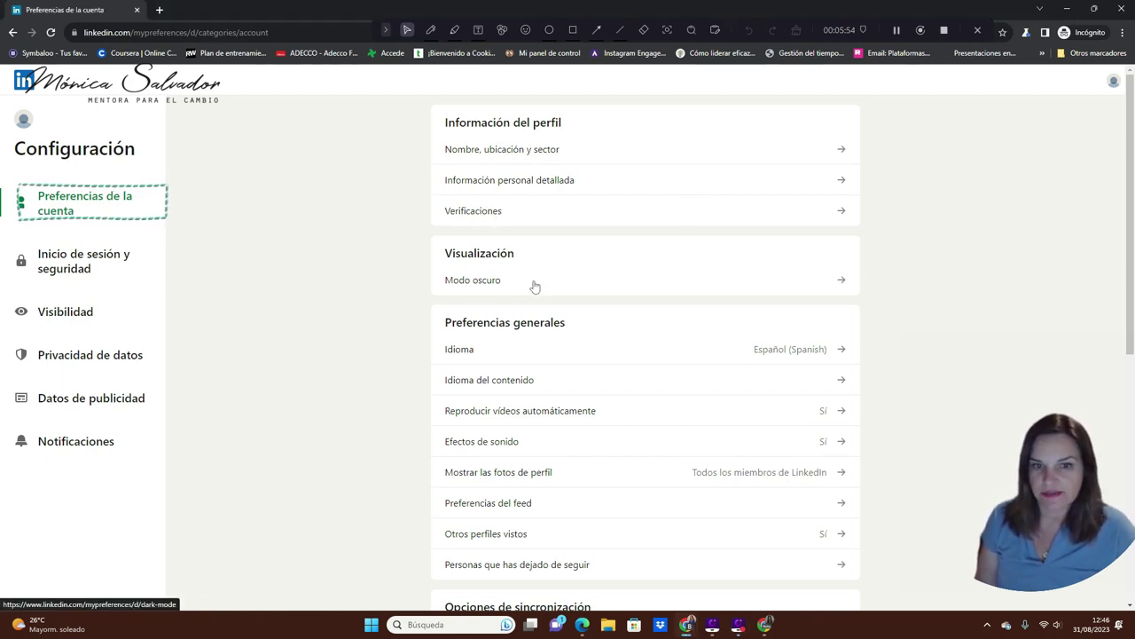
pyautogui.click(534, 286)
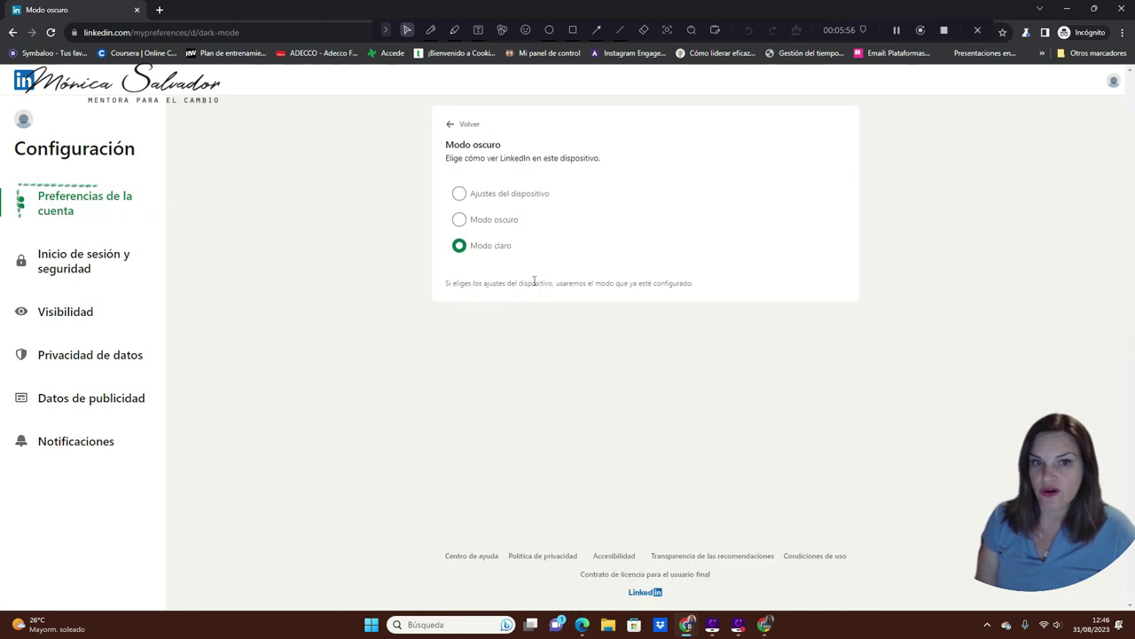
pyautogui.click(452, 124)
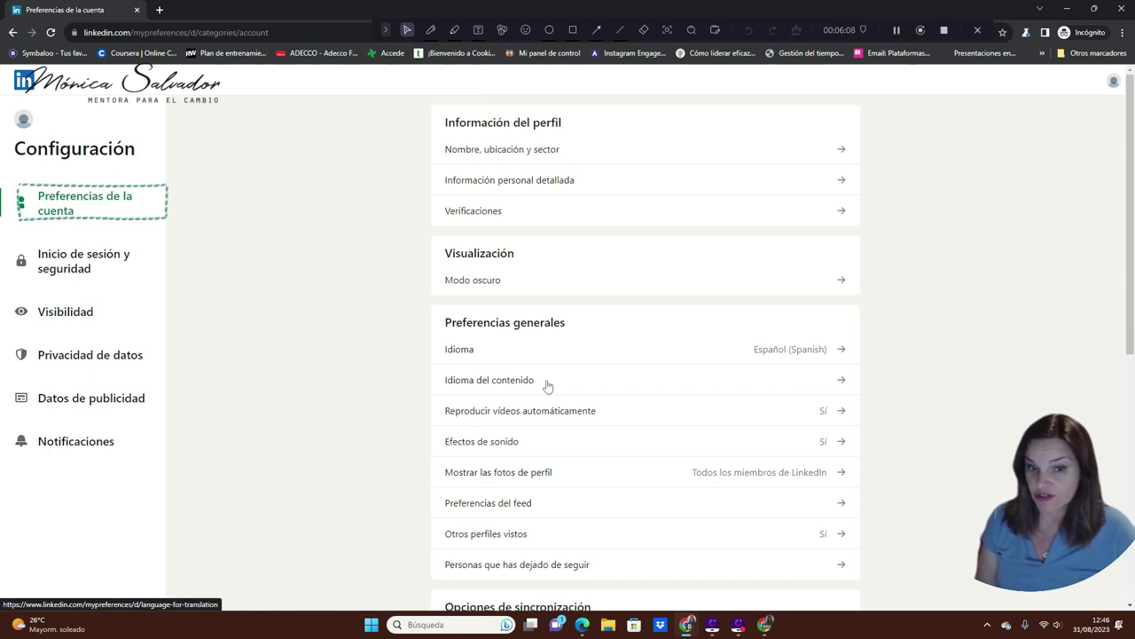
# - Turn off automatic video playback in the feed and return to the account preferences
pyautogui.click(831, 412)
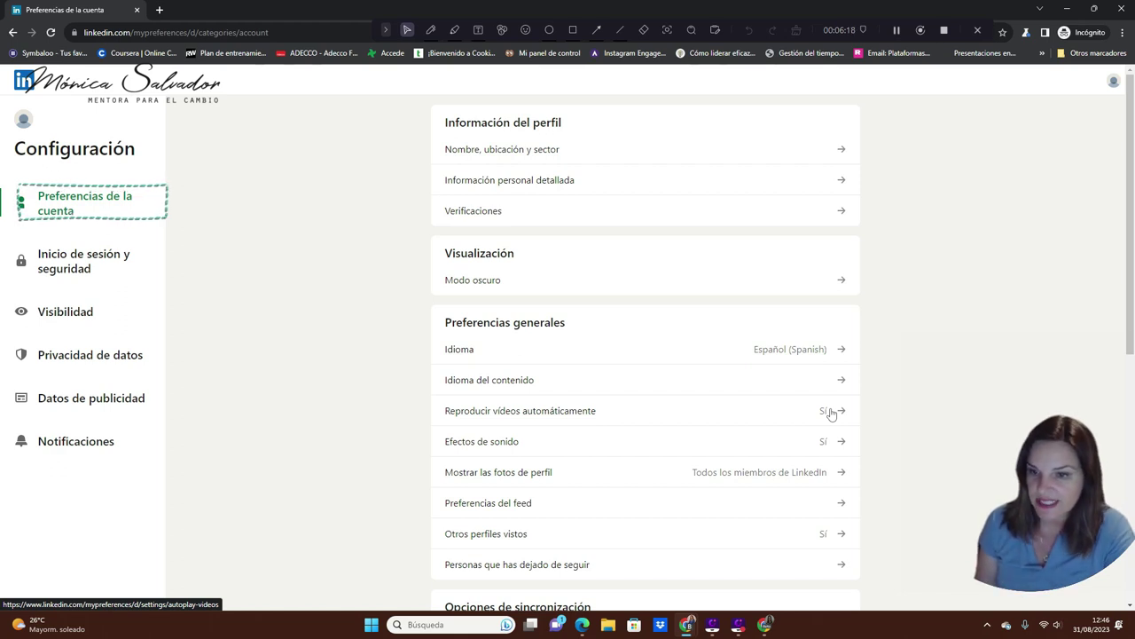
pyautogui.click(831, 192)
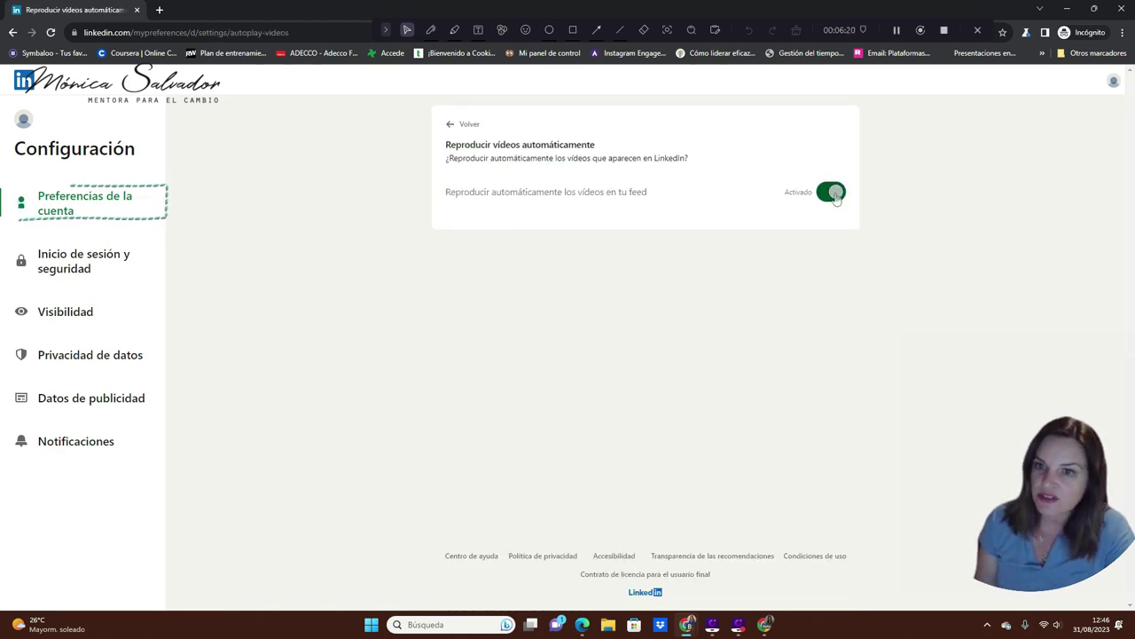
pyautogui.click(450, 124)
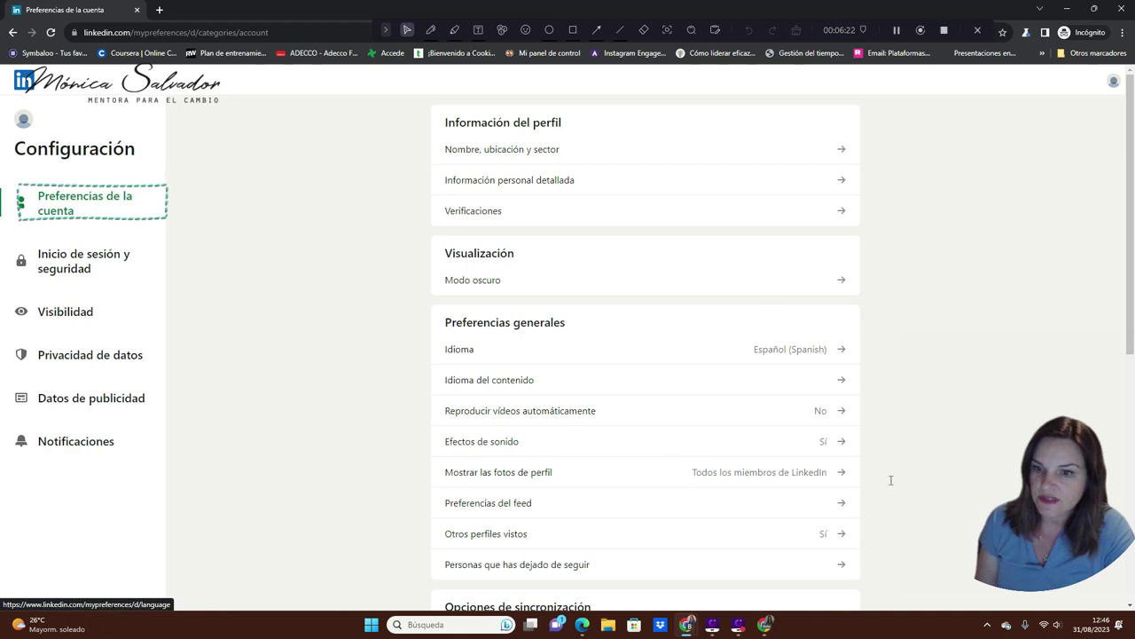
# - Turn off the sound effects and return to the account preferences
pyautogui.click(818, 446)
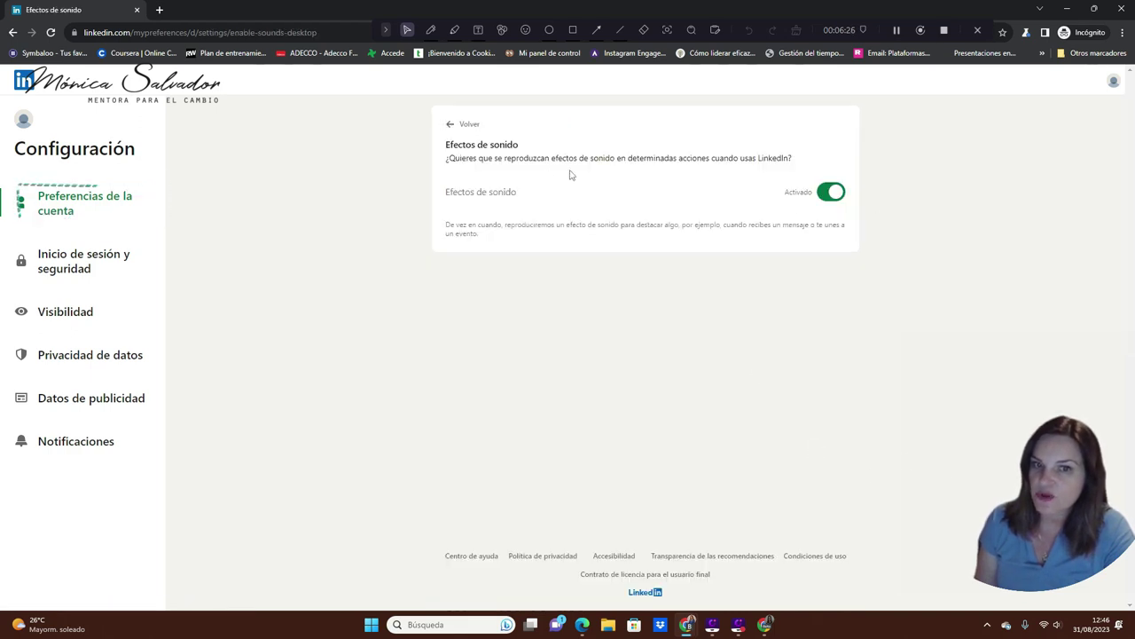
pyautogui.click(836, 193)
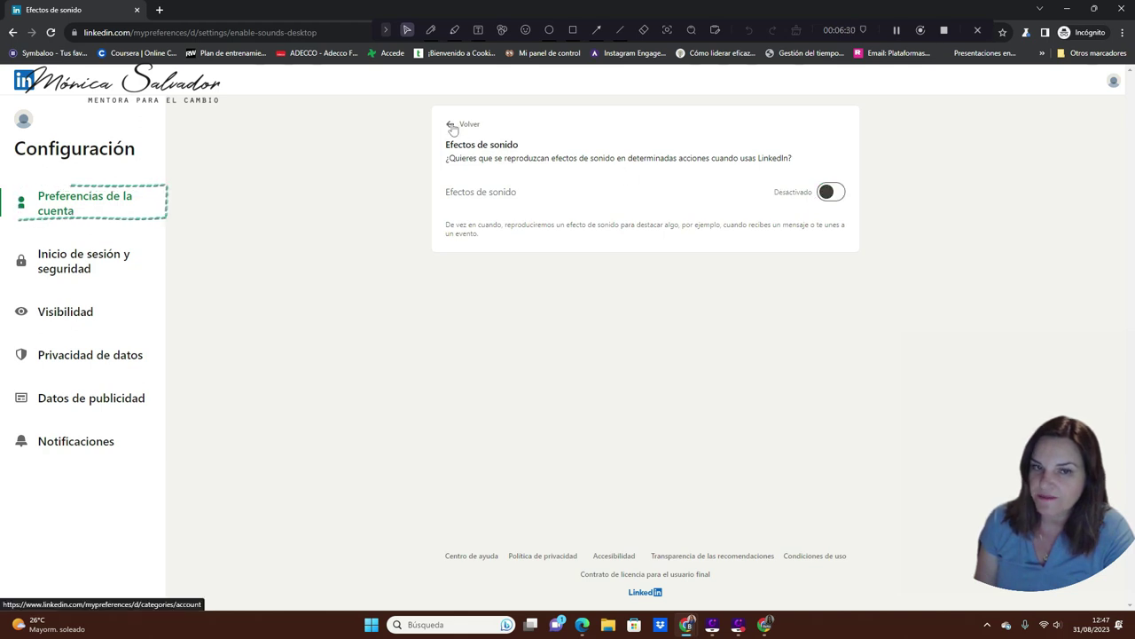
pyautogui.click(449, 123)
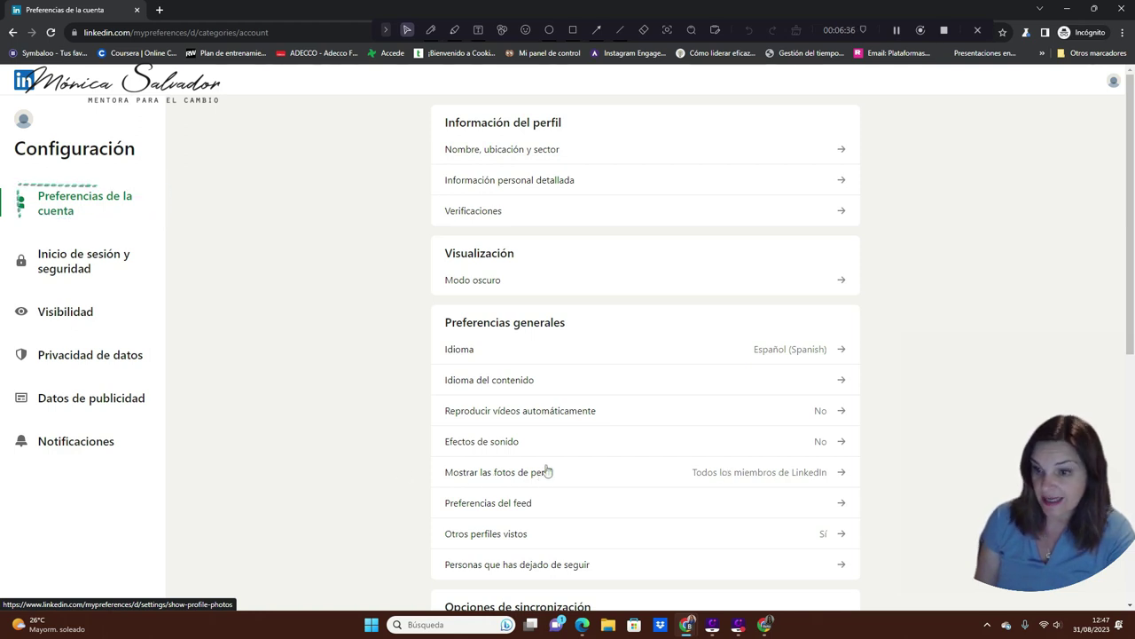
# - Review the options for which members' profile photos are shown
pyautogui.click(747, 474)
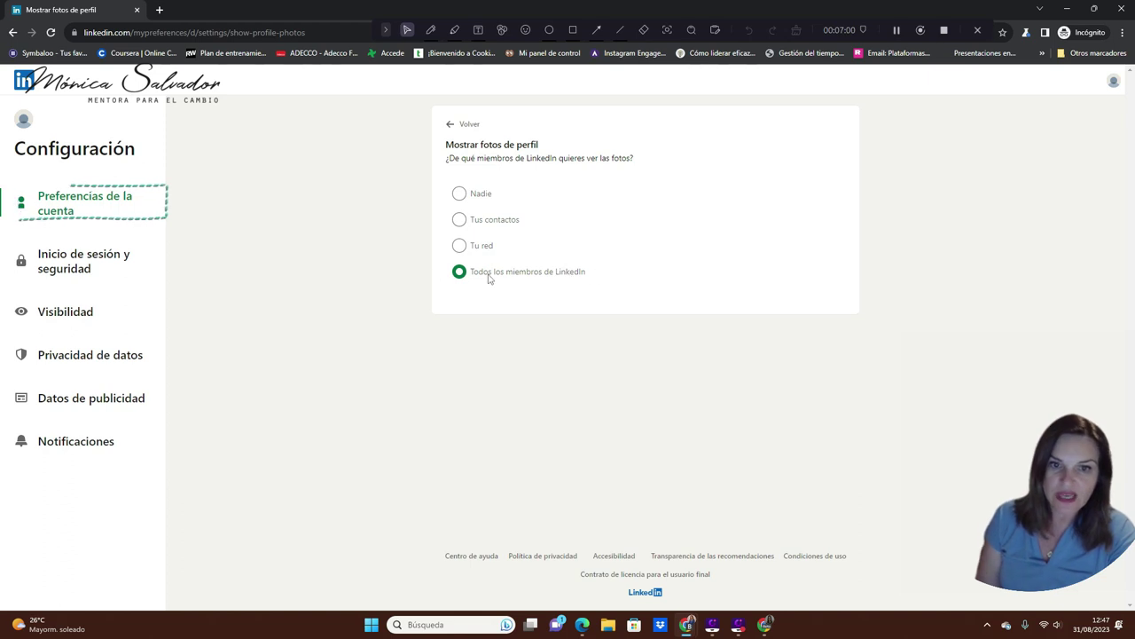
pyautogui.click(451, 127)
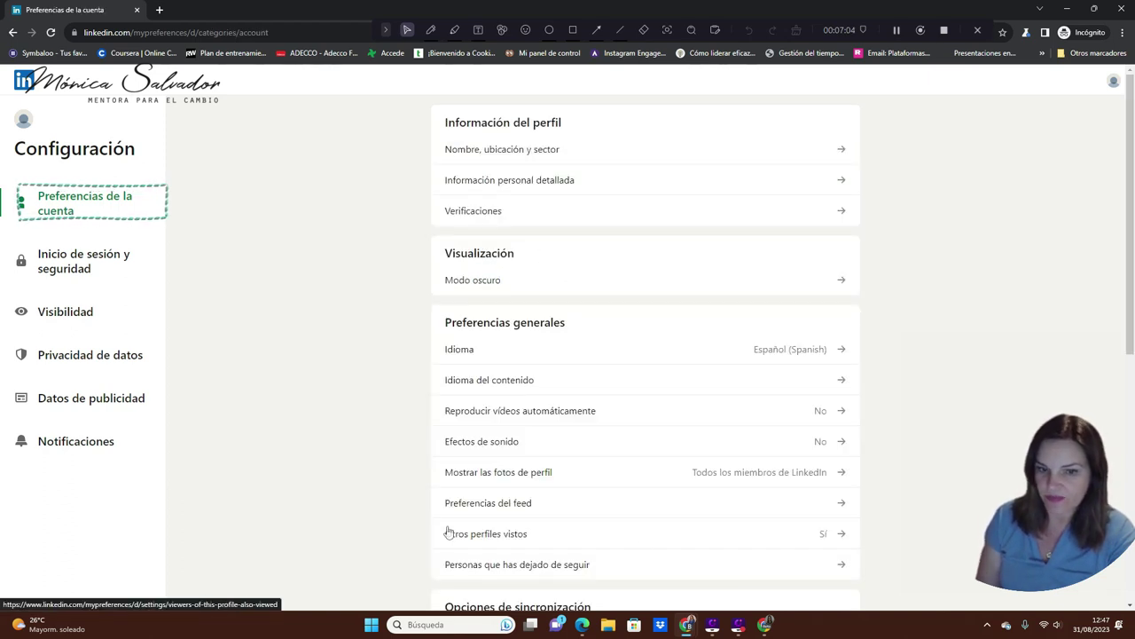
# - Switch the feed preference to "Publicaciones más recientes" and back to "Publicaciones más relevantes (recomendada)"
pyautogui.click(607, 509)
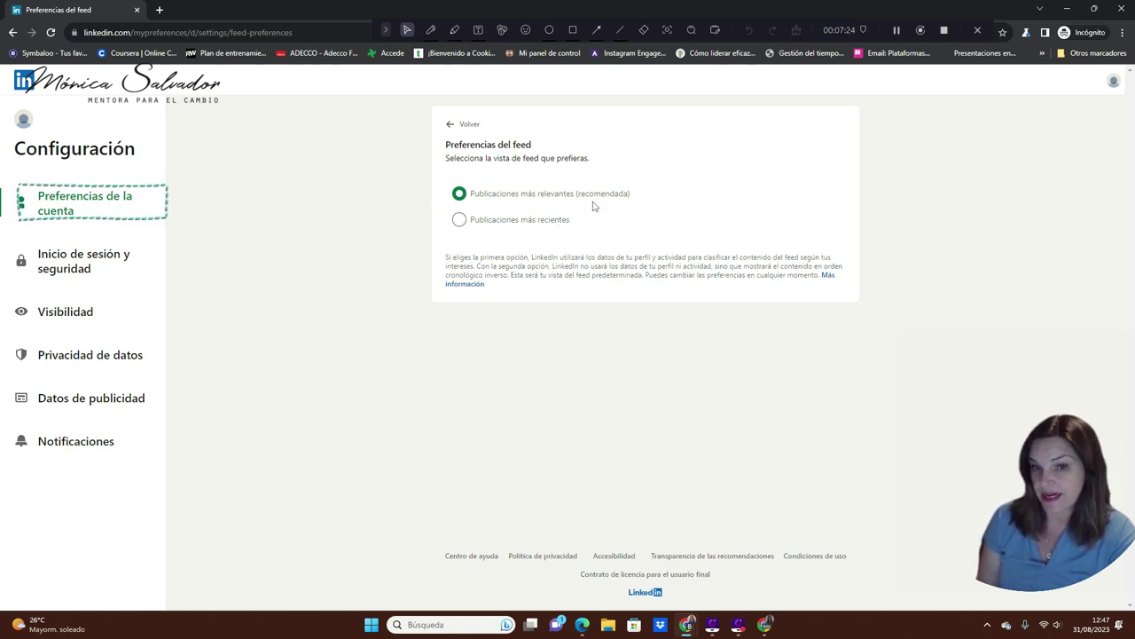
pyautogui.click(459, 220)
pyautogui.click(459, 193)
pyautogui.click(453, 124)
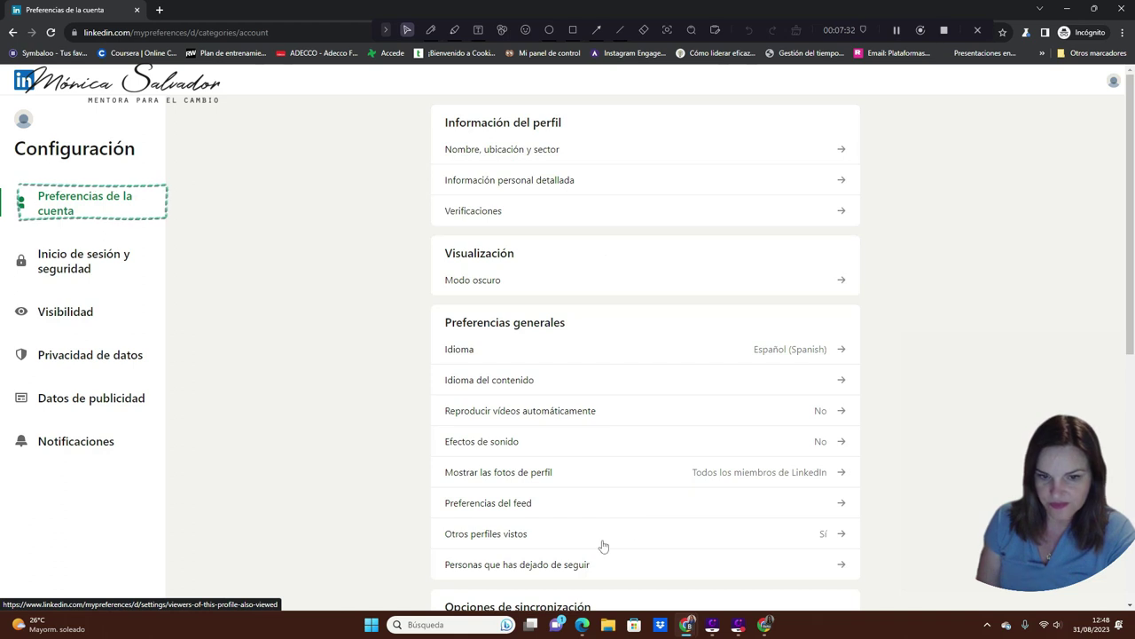
# - Turn off the "Otros perfiles vistos" module for the profile page and return to the account preferences
pyautogui.scroll(-1, 600, 542)
pyautogui.click(547, 479)
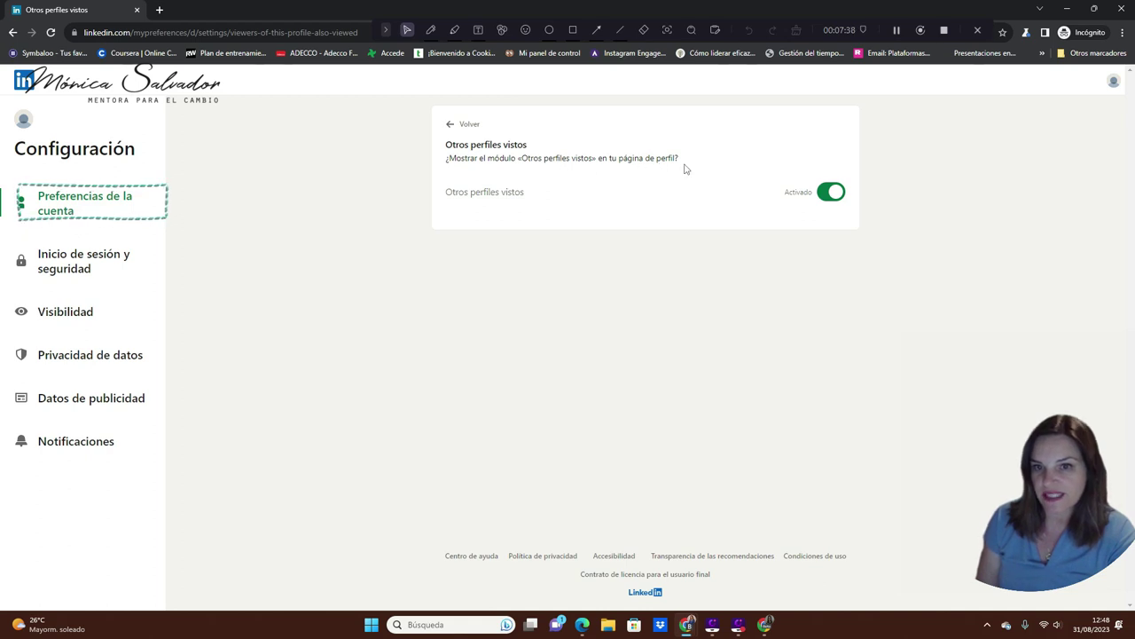
pyautogui.click(829, 196)
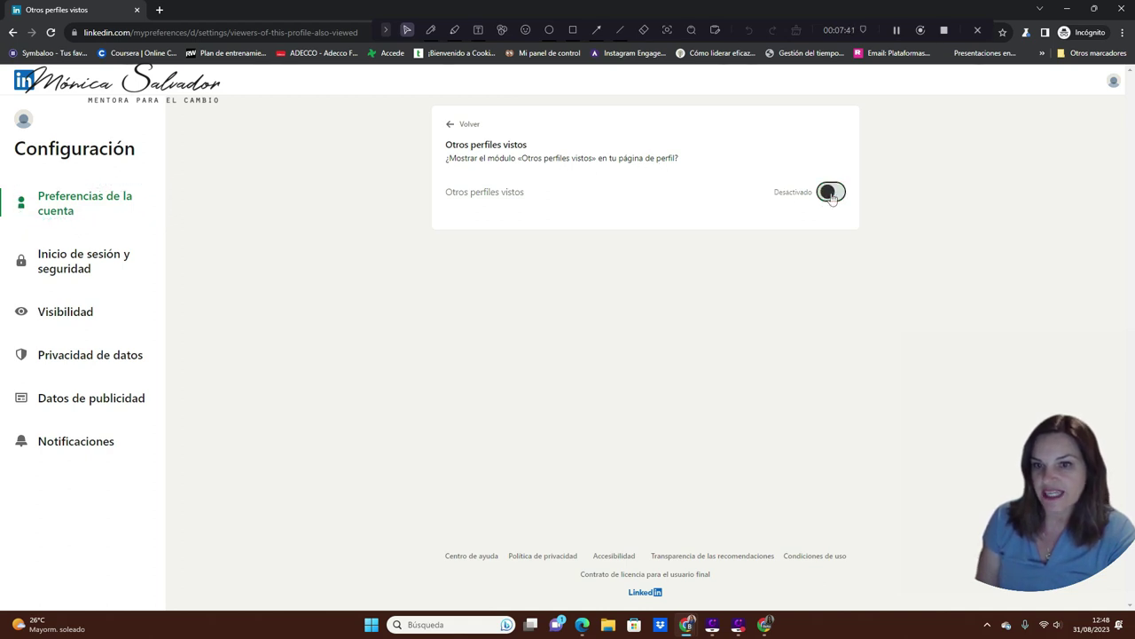
pyautogui.click(452, 126)
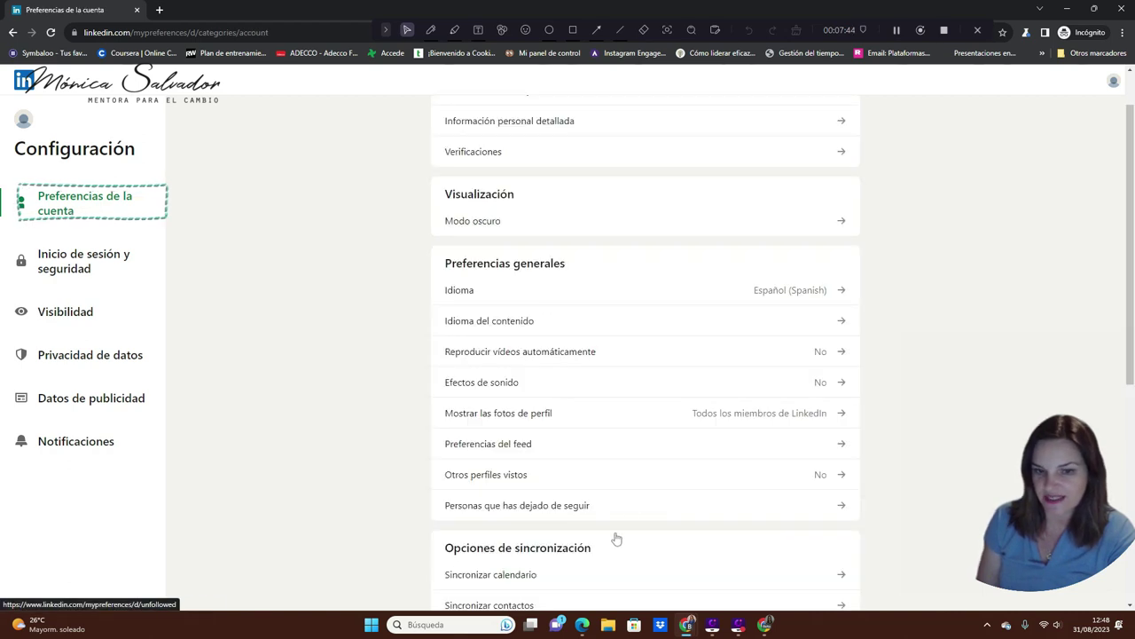
# - Check the list of unfollowed people in the general preferences and return to the account preferences
pyautogui.scroll(-1, 612, 539)
pyautogui.scroll(-1, 612, 539)
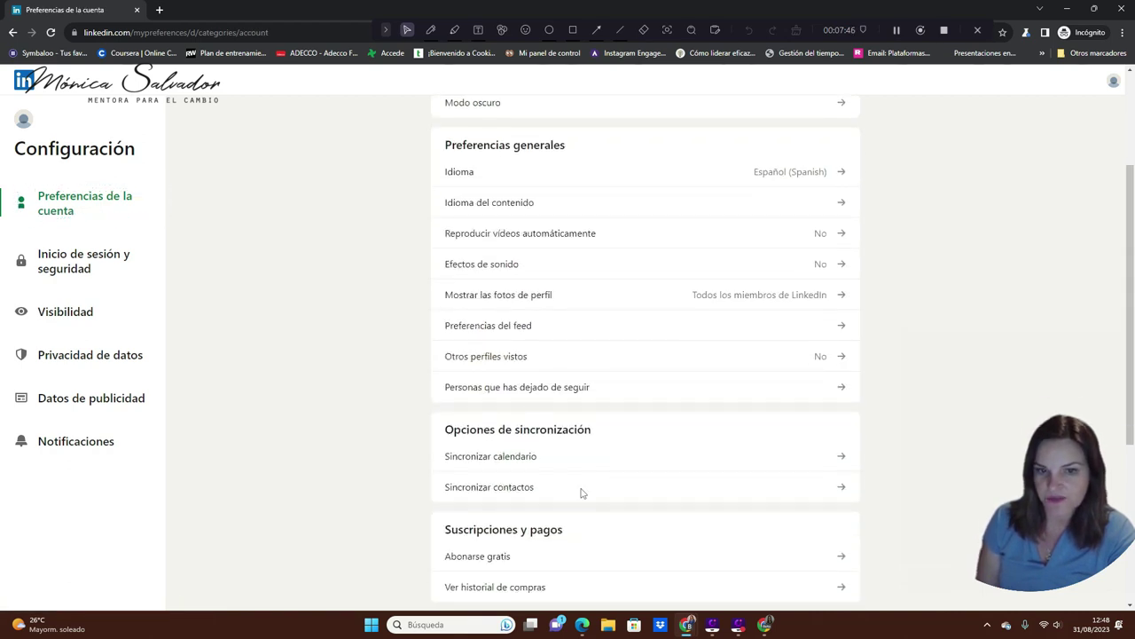
pyautogui.click(545, 393)
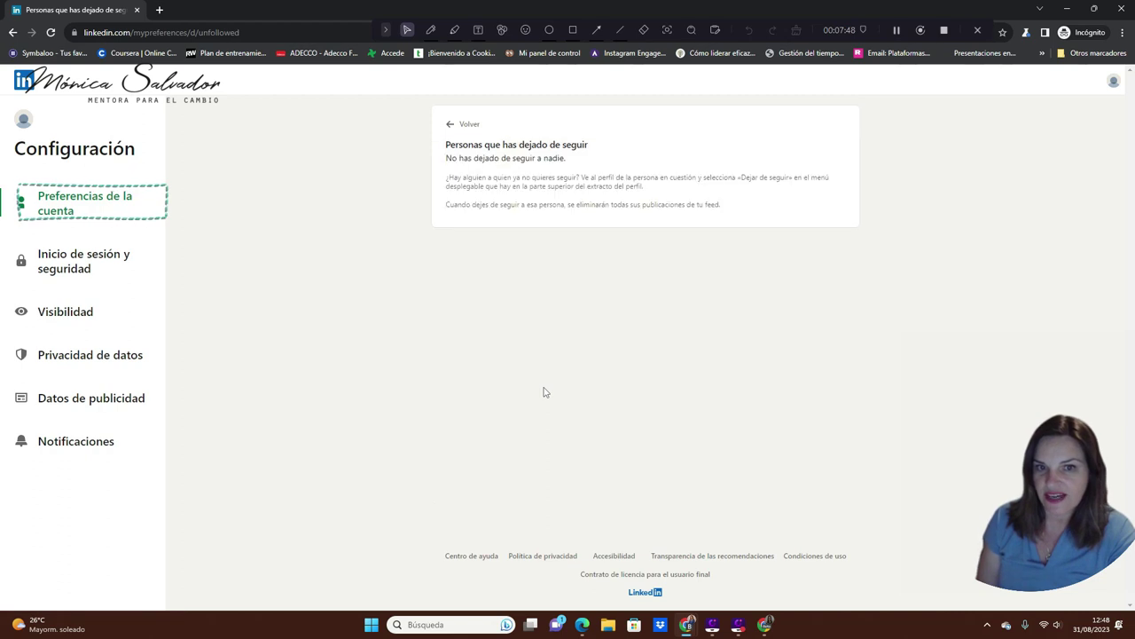
pyautogui.click(450, 124)
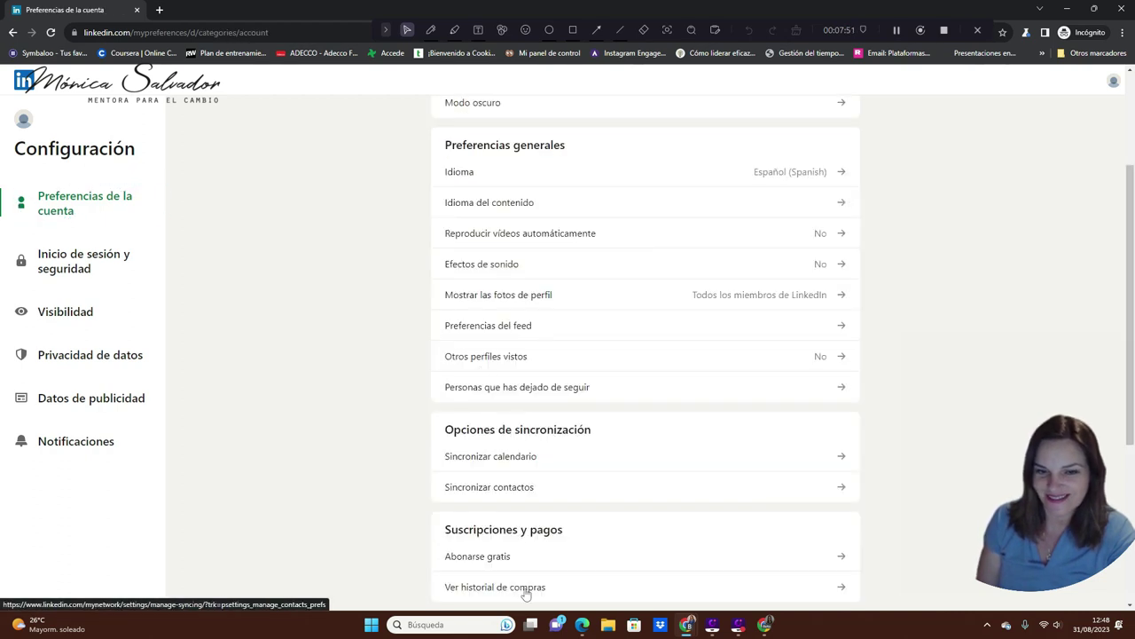
# - Review the synced calendar and contact sources, and open the free Premium subscription offer from the account preferences
pyautogui.click(509, 462)
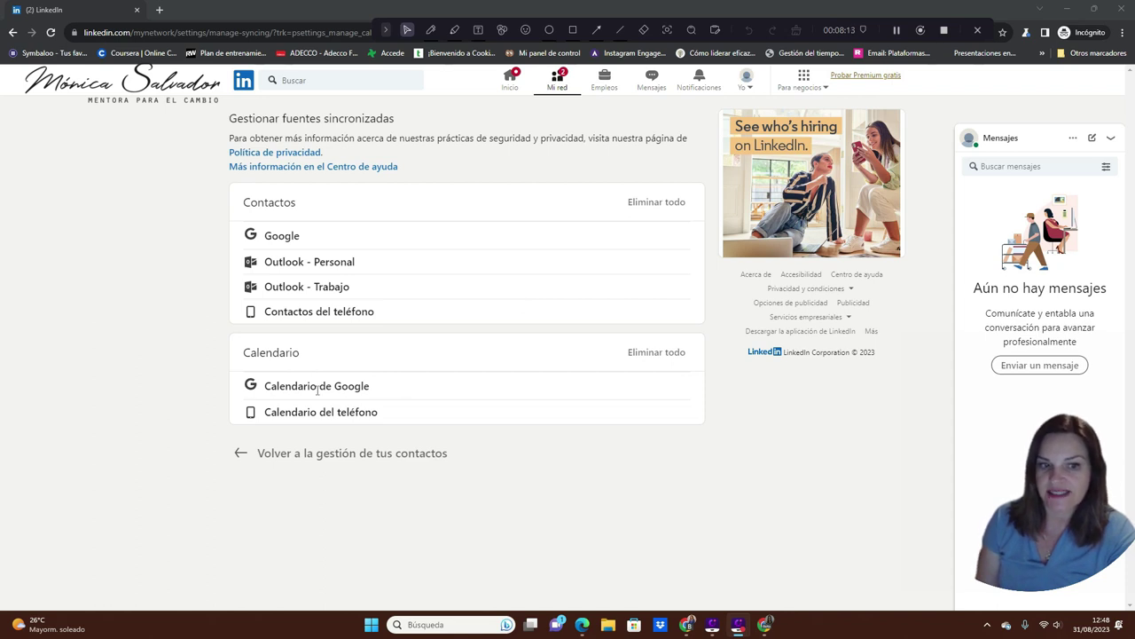
pyautogui.click(244, 454)
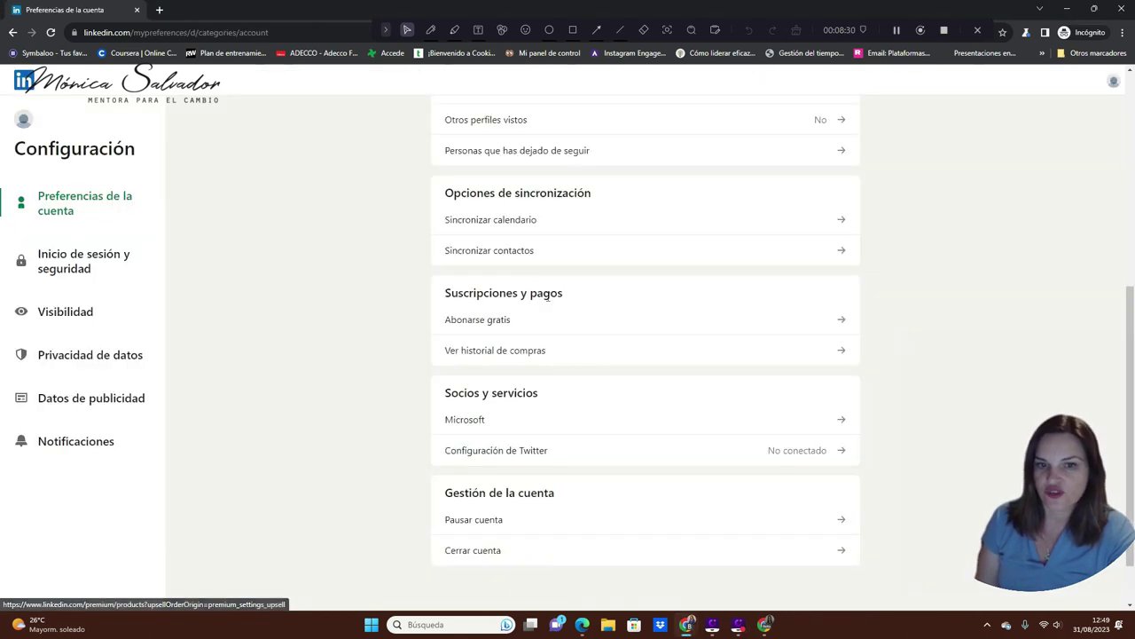
pyautogui.click(825, 326)
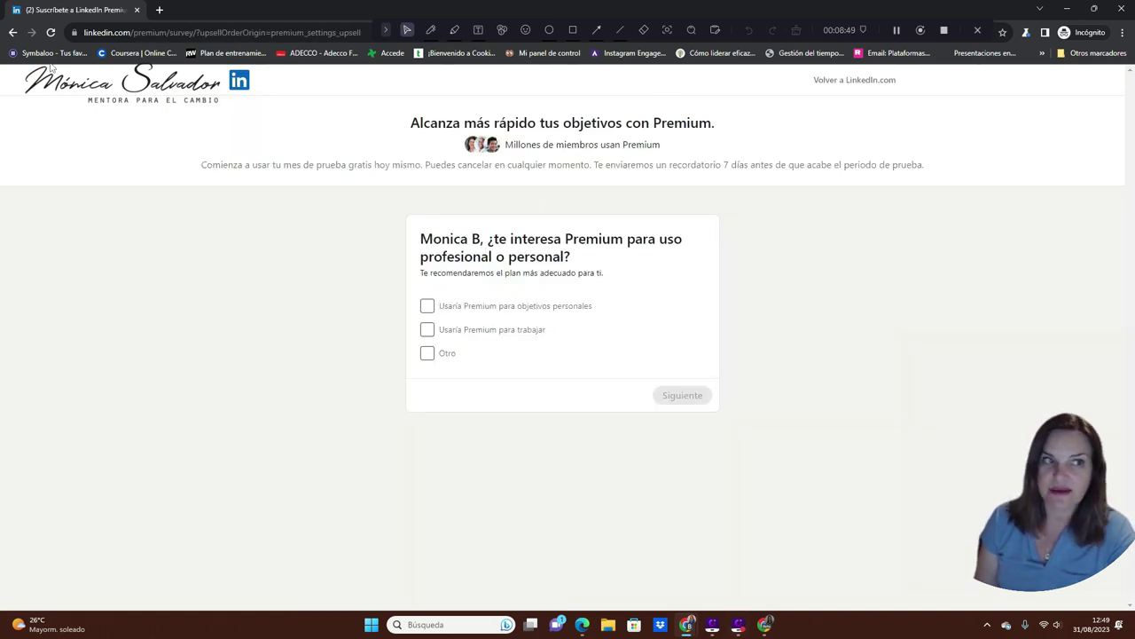
# - Leave the Premium offer, review which Microsoft accounts have access to LinkedIn data, and return to the account preferences
pyautogui.click(12, 32)
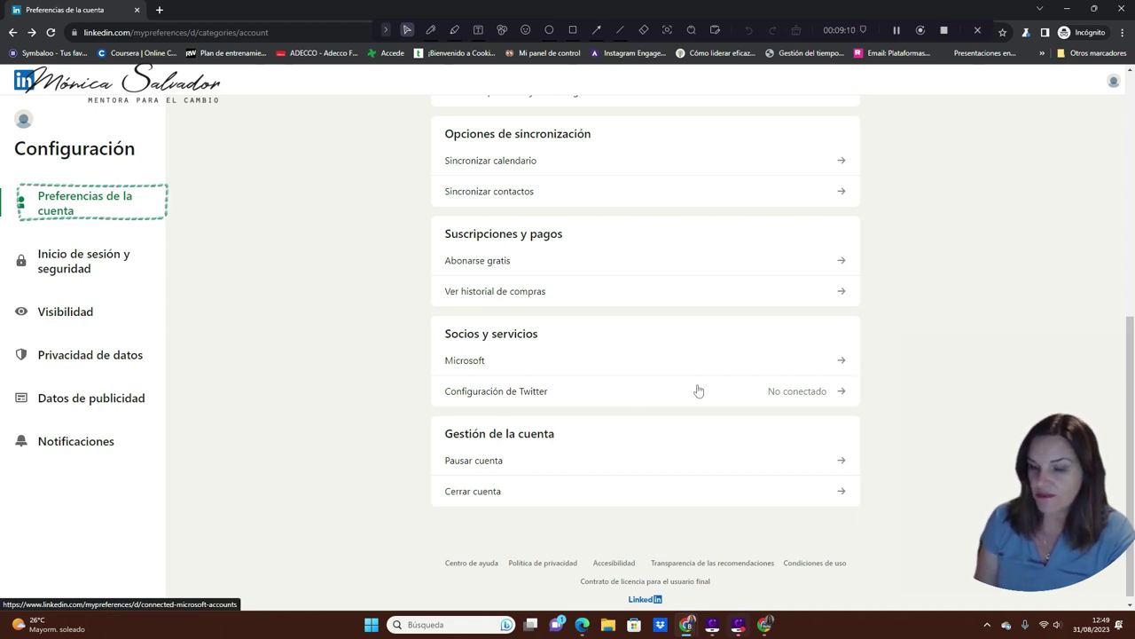
pyautogui.click(842, 364)
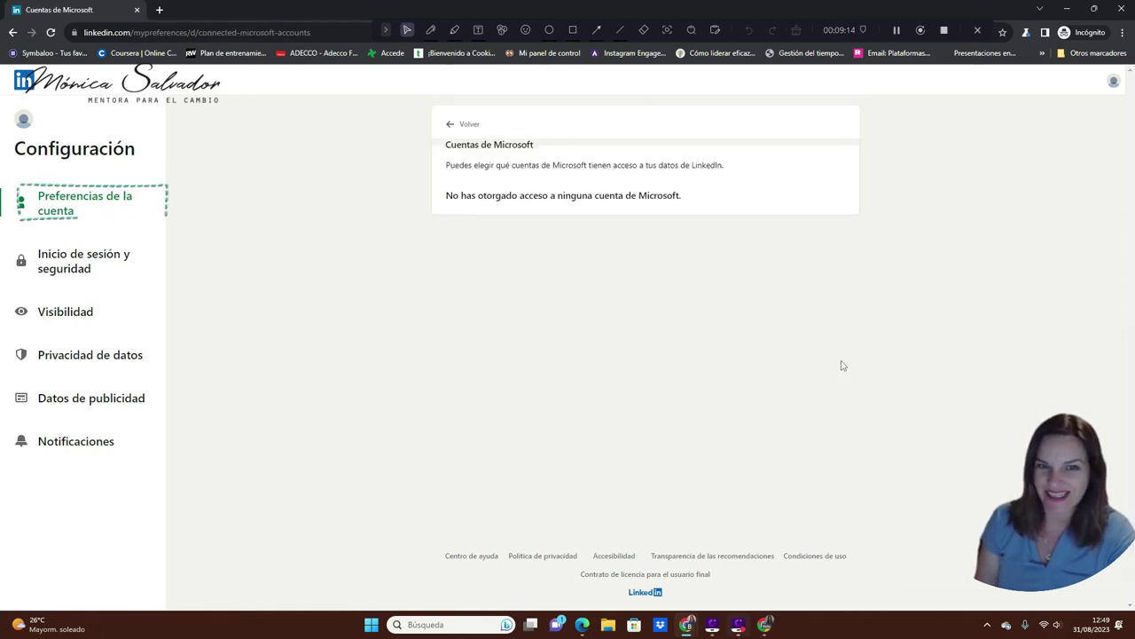
pyautogui.click(451, 126)
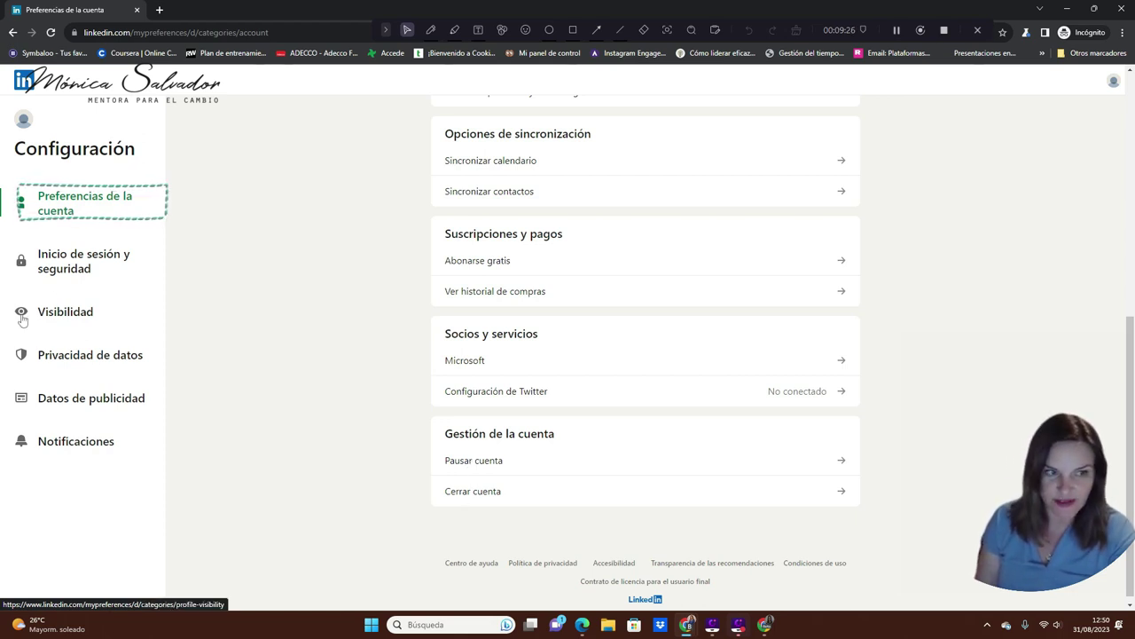
# - Review the email addresses and phone numbers registered under "Inicio de sesión y seguridad"
pyautogui.click(98, 261)
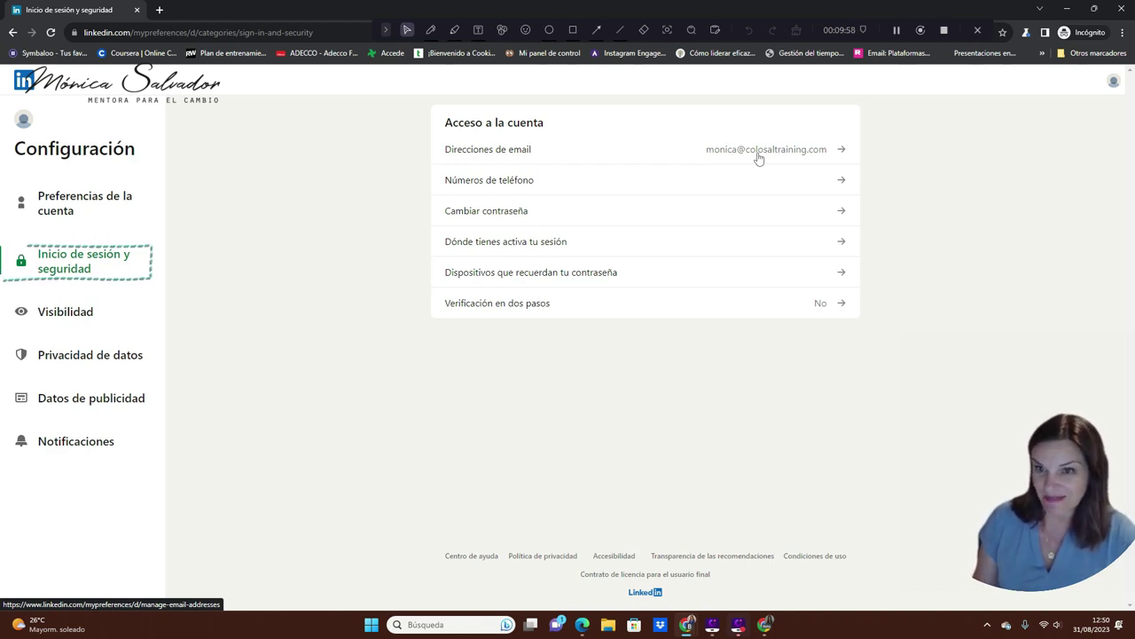
pyautogui.click(510, 154)
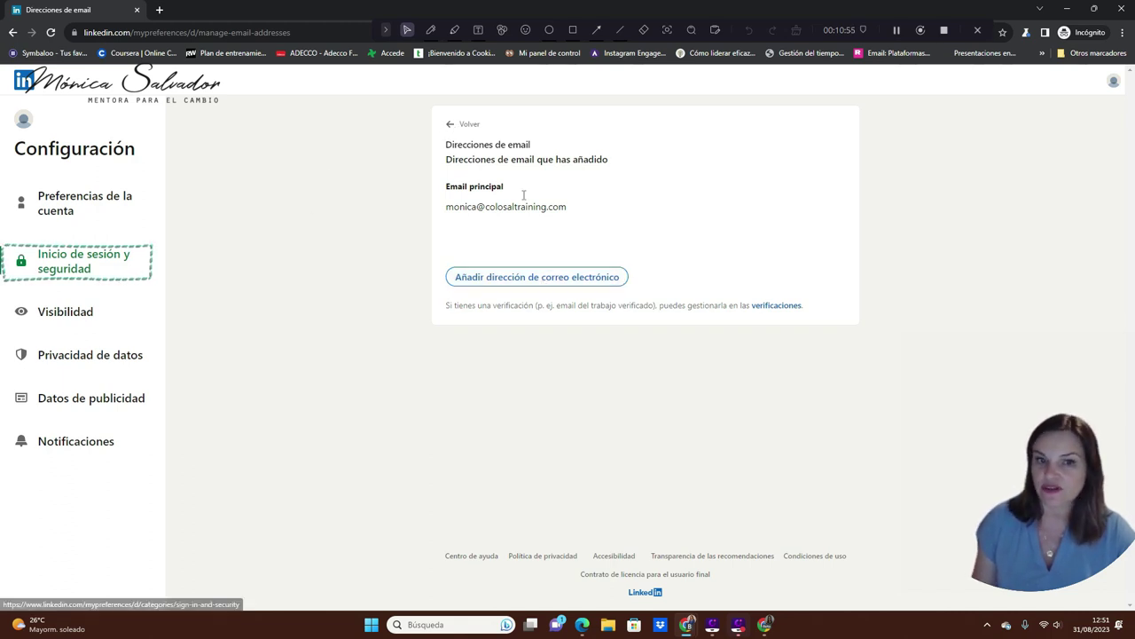
pyautogui.click(452, 127)
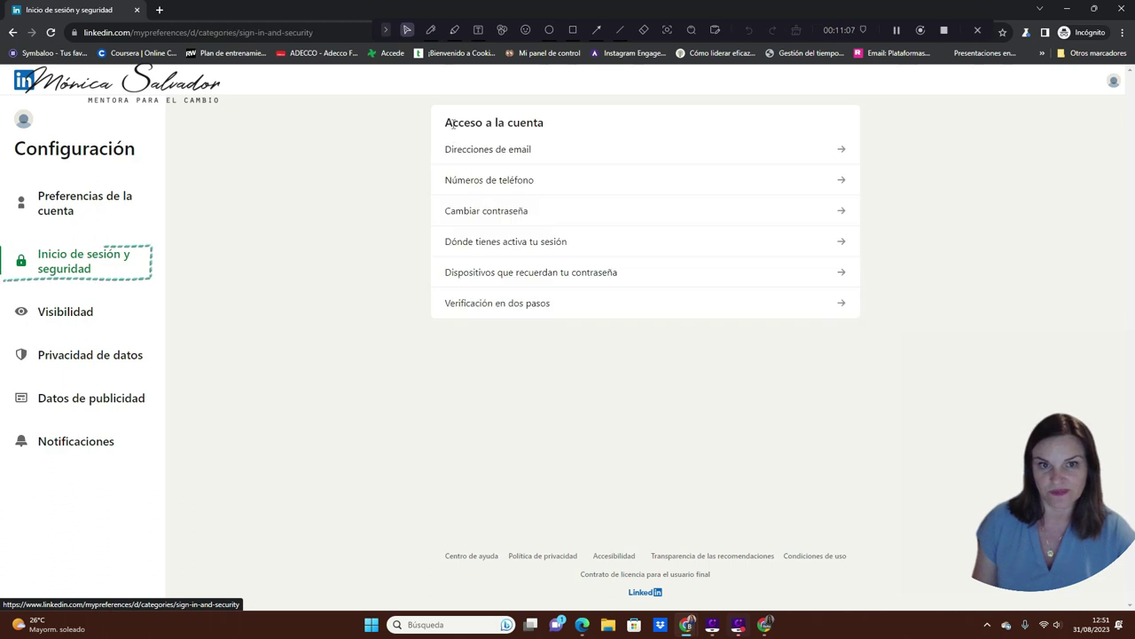
pyautogui.click(528, 187)
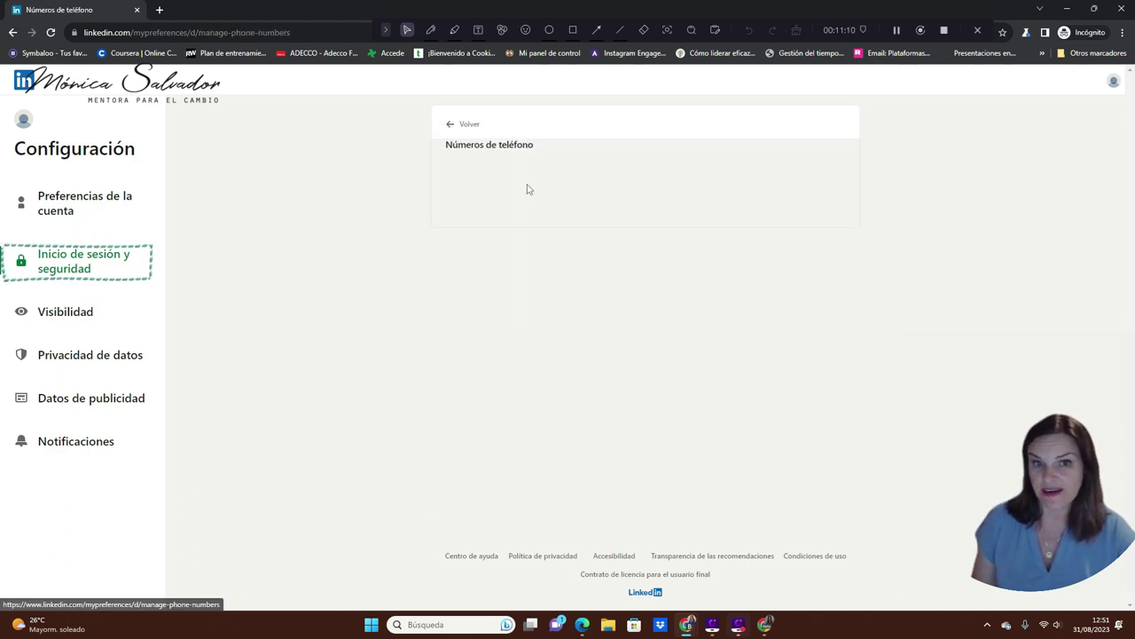
pyautogui.click(449, 126)
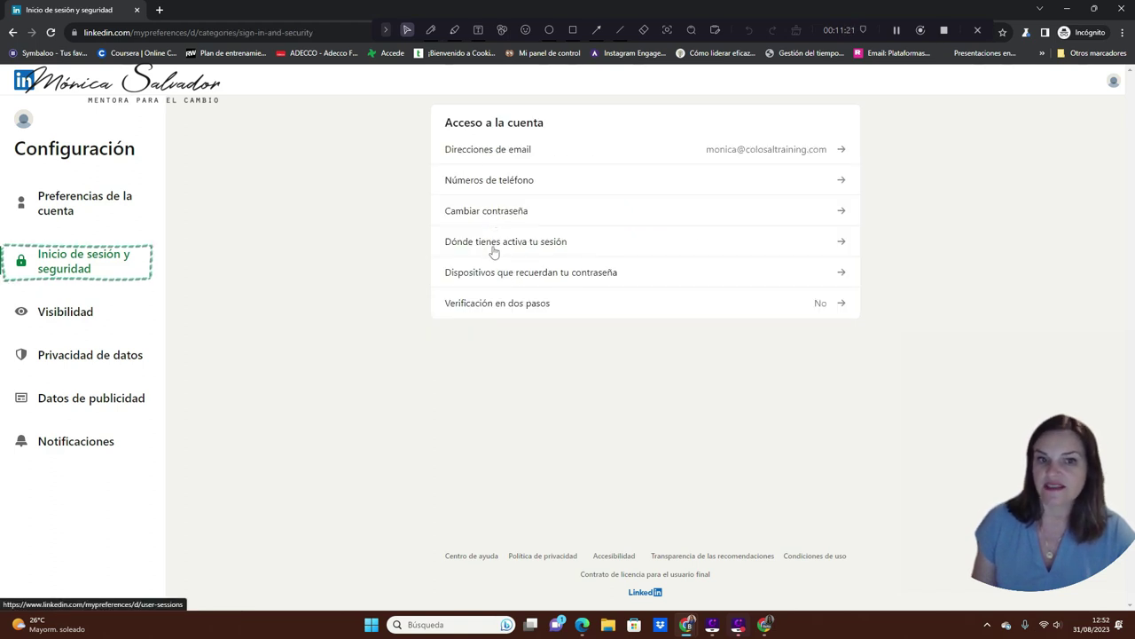
# - Check where the account has active sessions and review the two-step verification page, returning to the sign-in and security settings
pyautogui.click(551, 249)
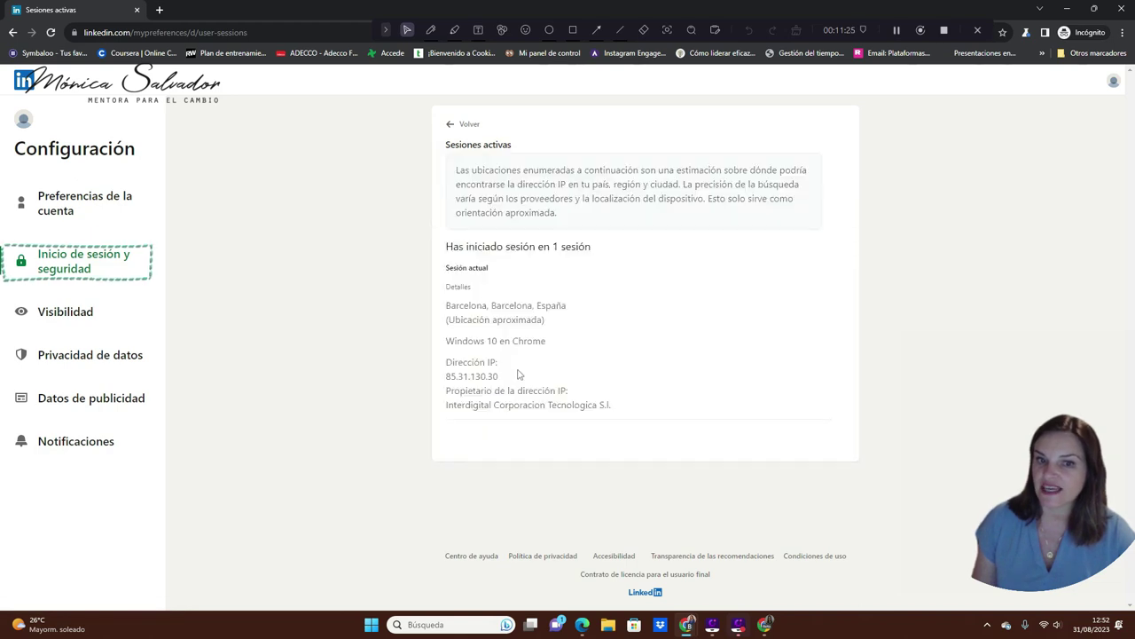
pyautogui.click(455, 130)
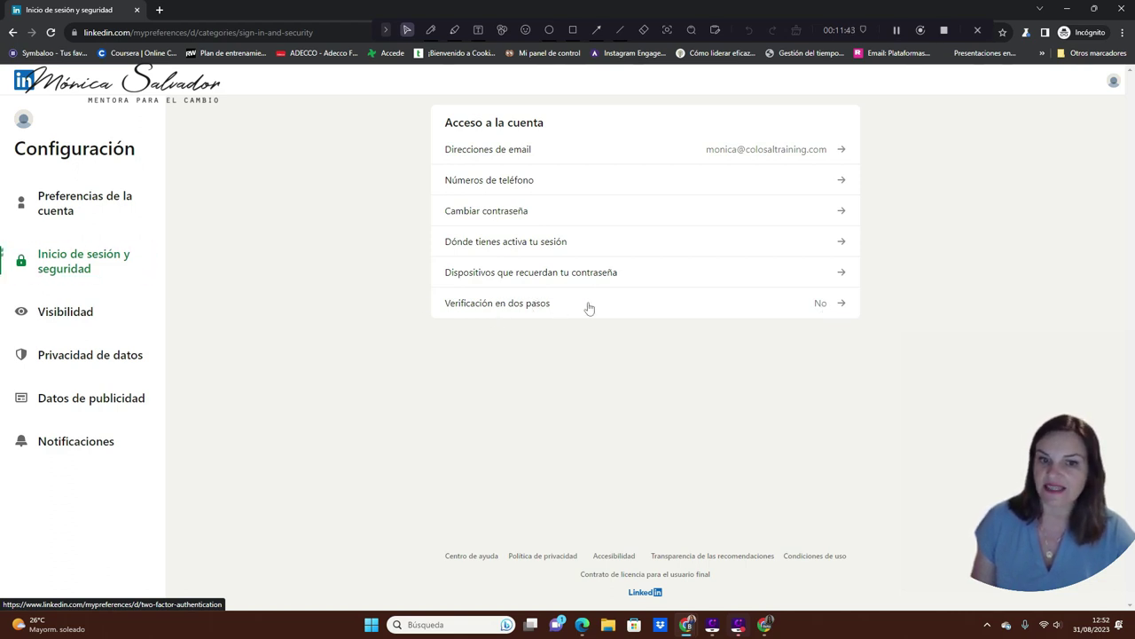
pyautogui.click(708, 310)
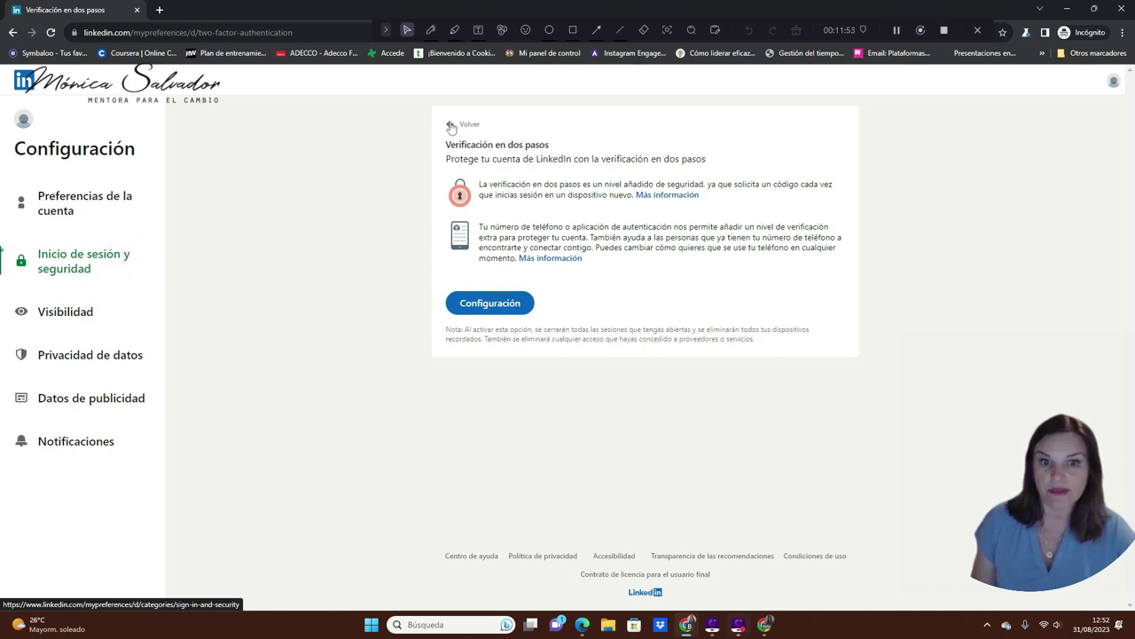
pyautogui.click(451, 125)
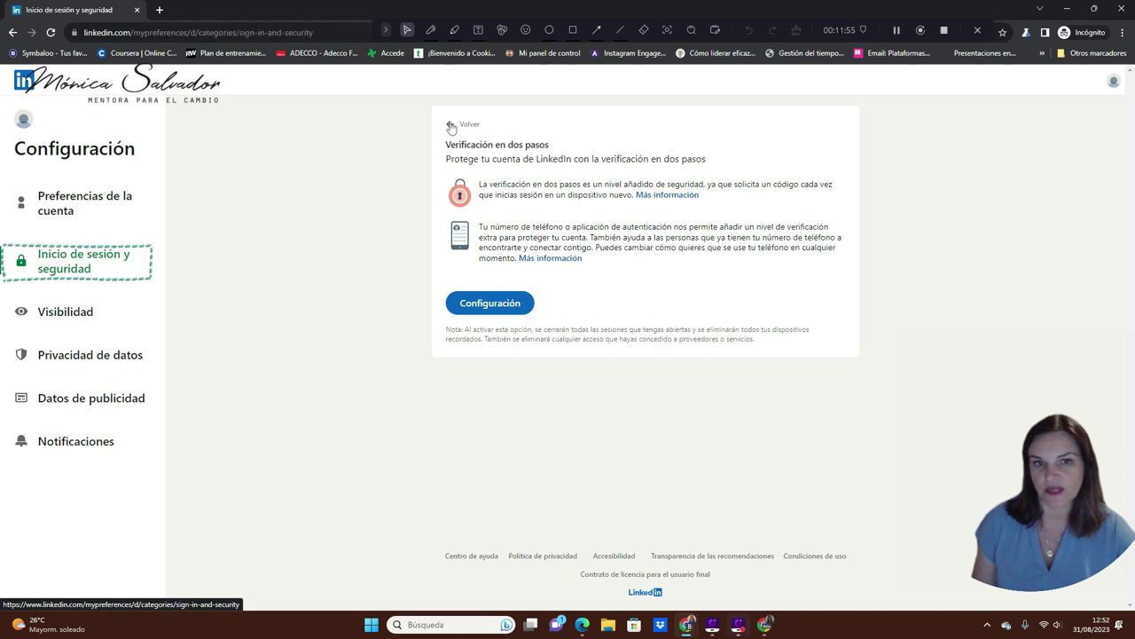
# - In the visibility settings, switch the profile viewing option to "Modo privado" and back to "Tu nombre y titular"
pyautogui.click(78, 312)
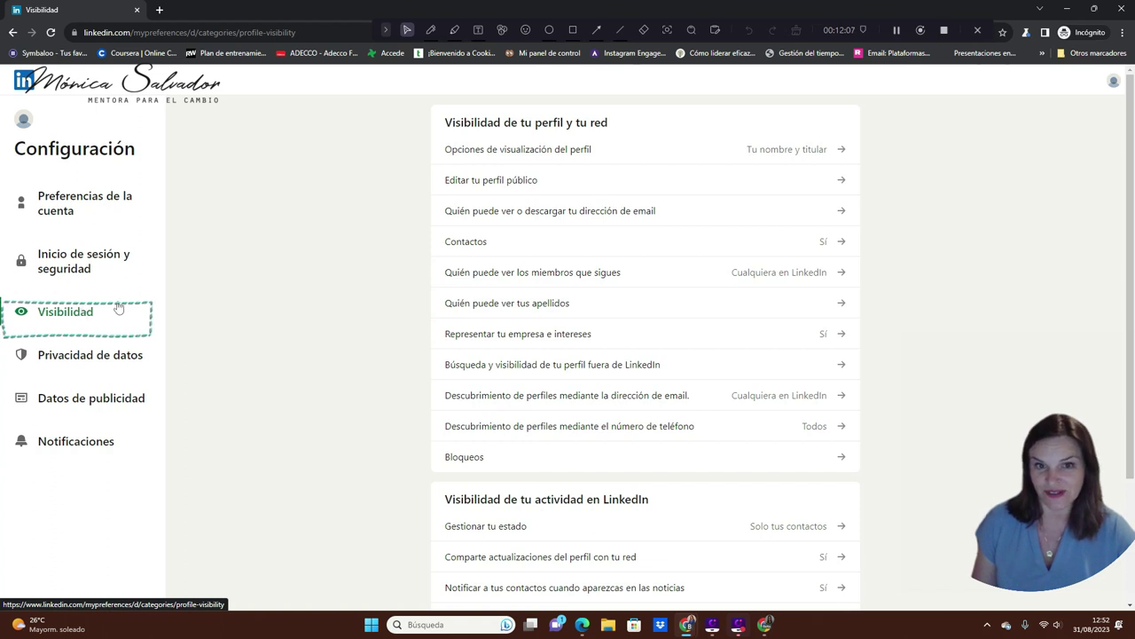
pyautogui.click(520, 152)
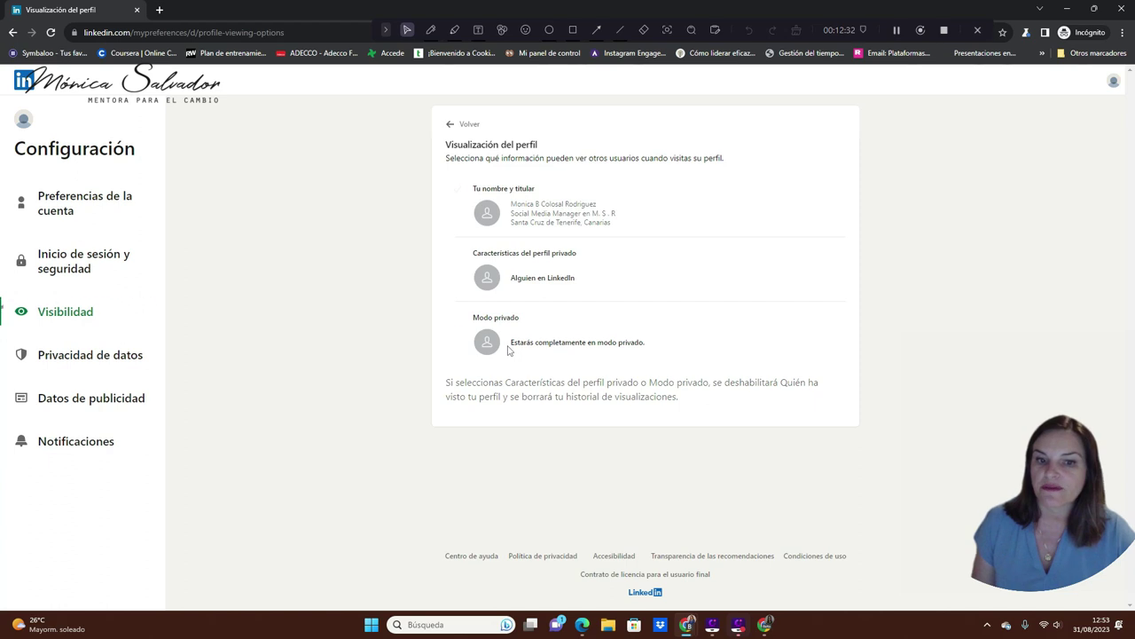
pyautogui.click(458, 318)
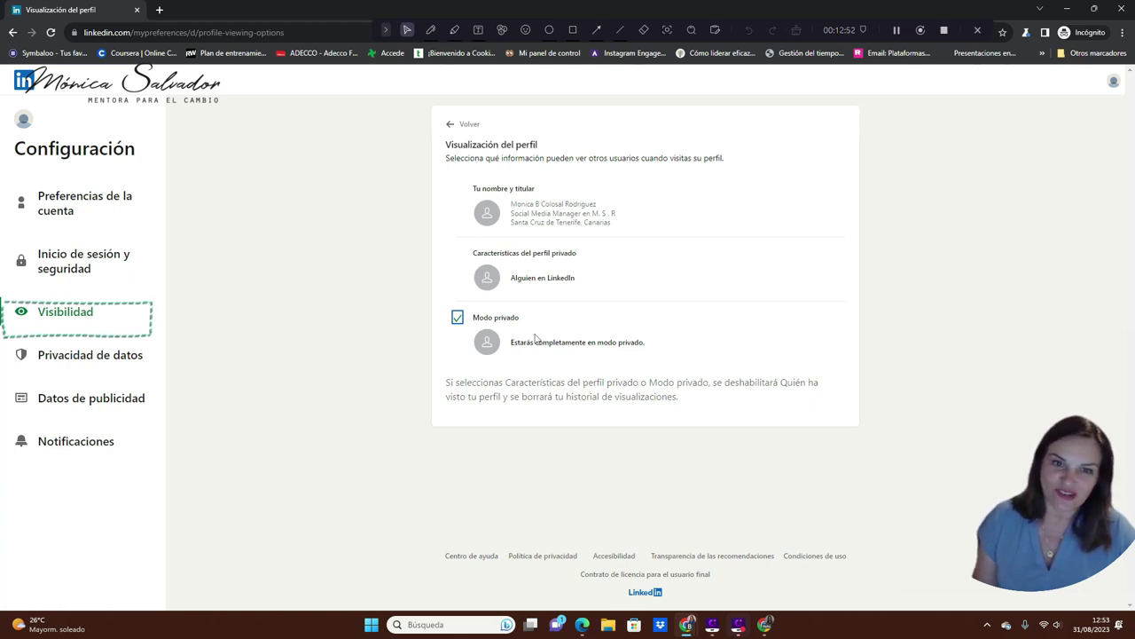
pyautogui.click(512, 200)
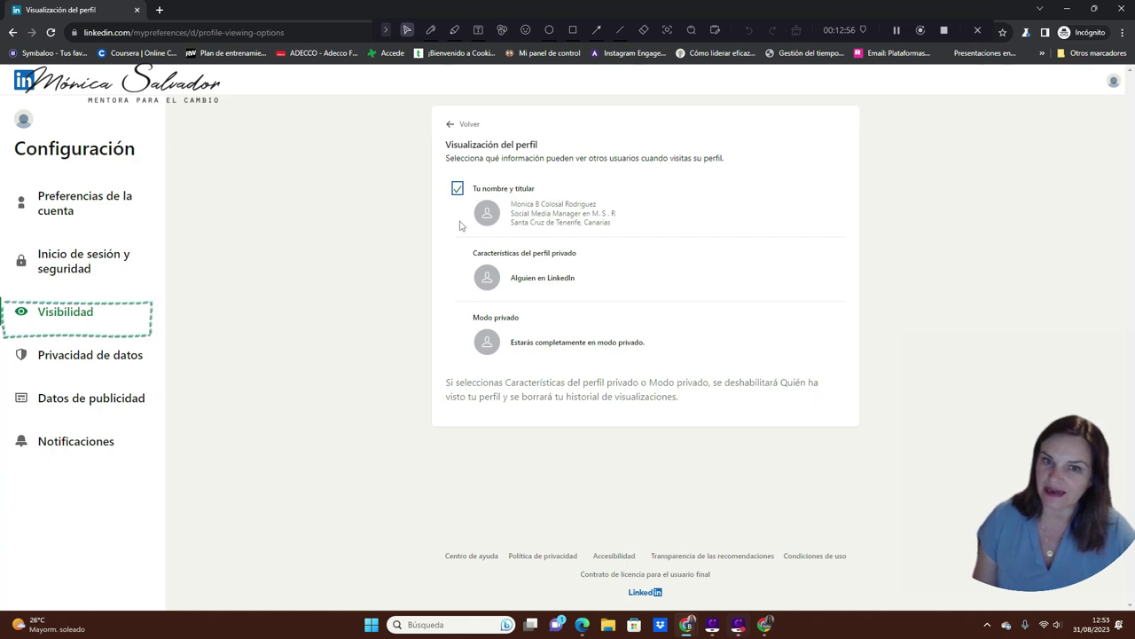
pyautogui.click(466, 124)
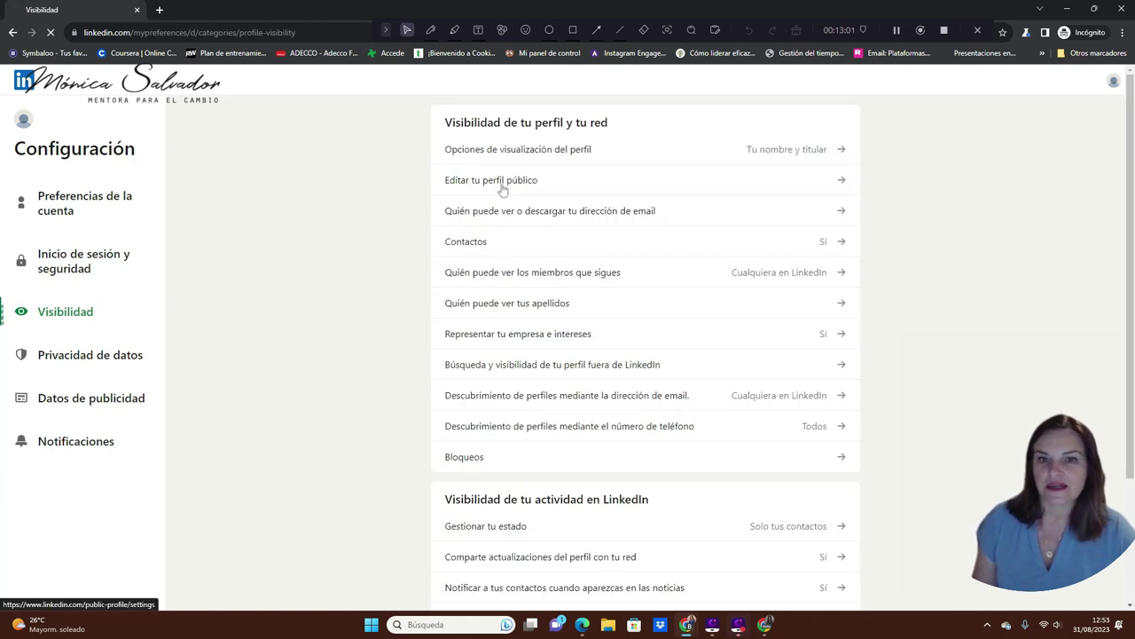
# - Hide the past experience, its details and the current experience details from the public profile, and return to the visibility settings
pyautogui.click(502, 188)
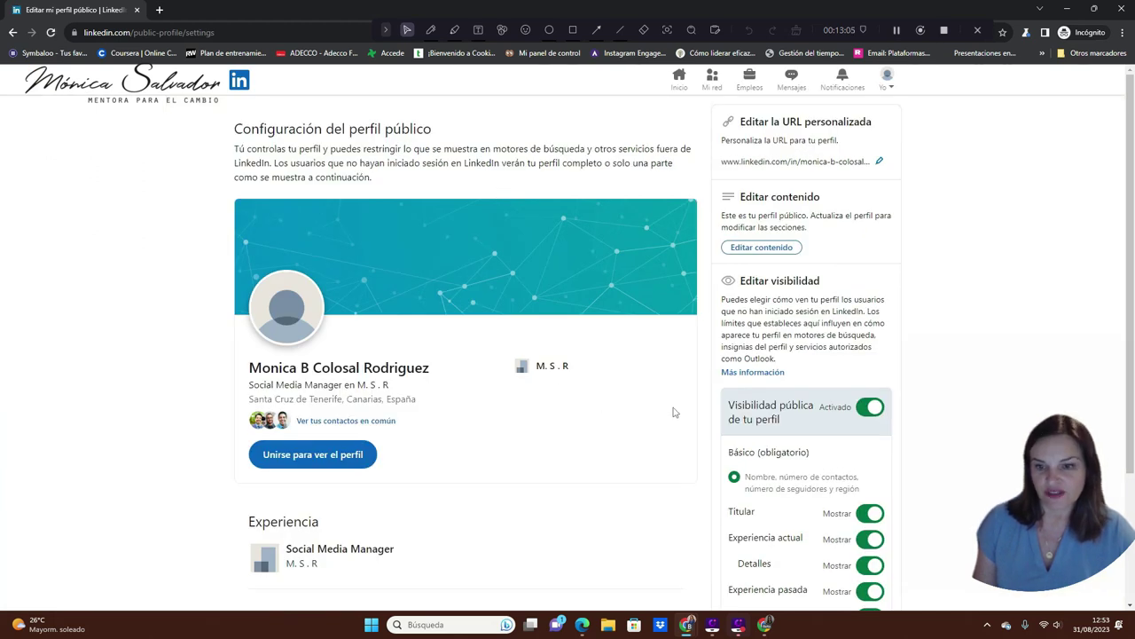
pyautogui.scroll(-1, 873, 454)
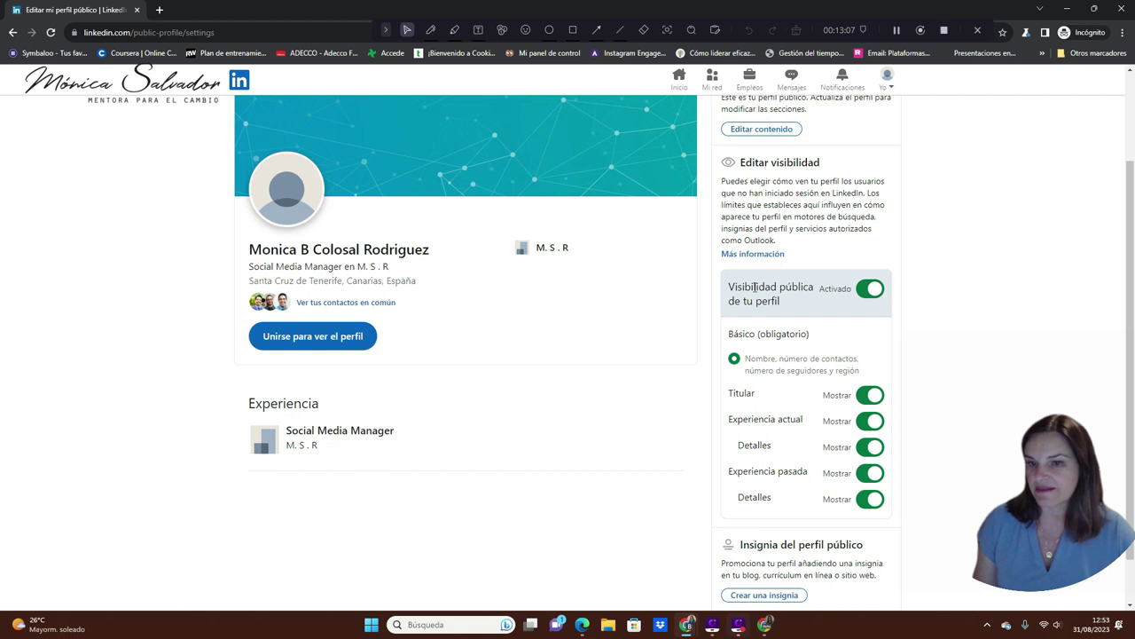
pyautogui.scroll(-1, 789, 318)
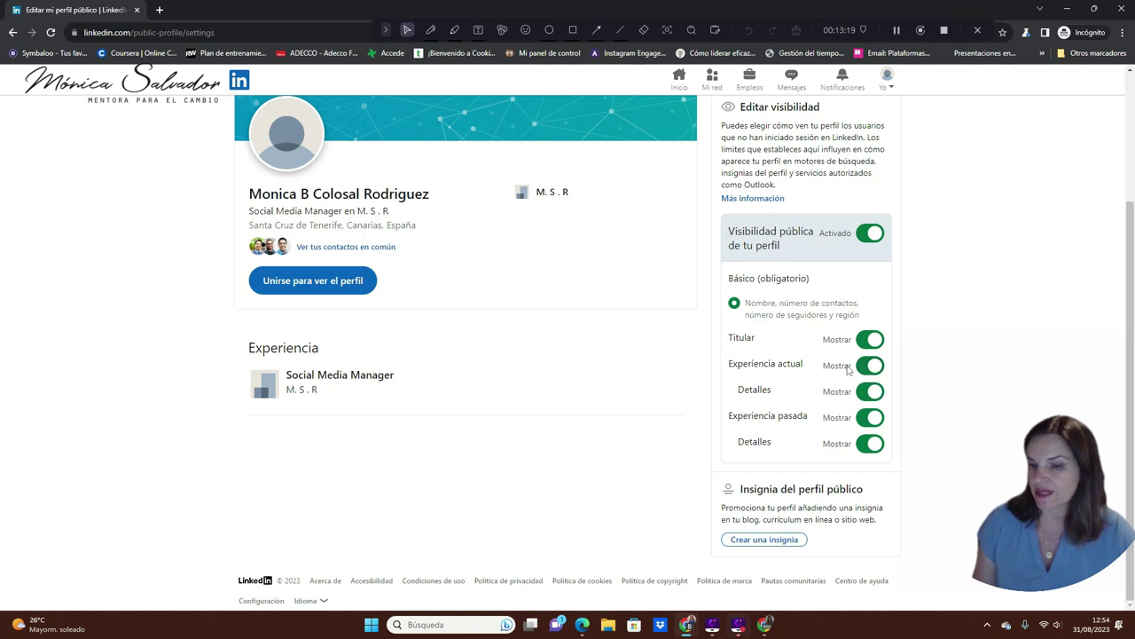
pyautogui.click(871, 443)
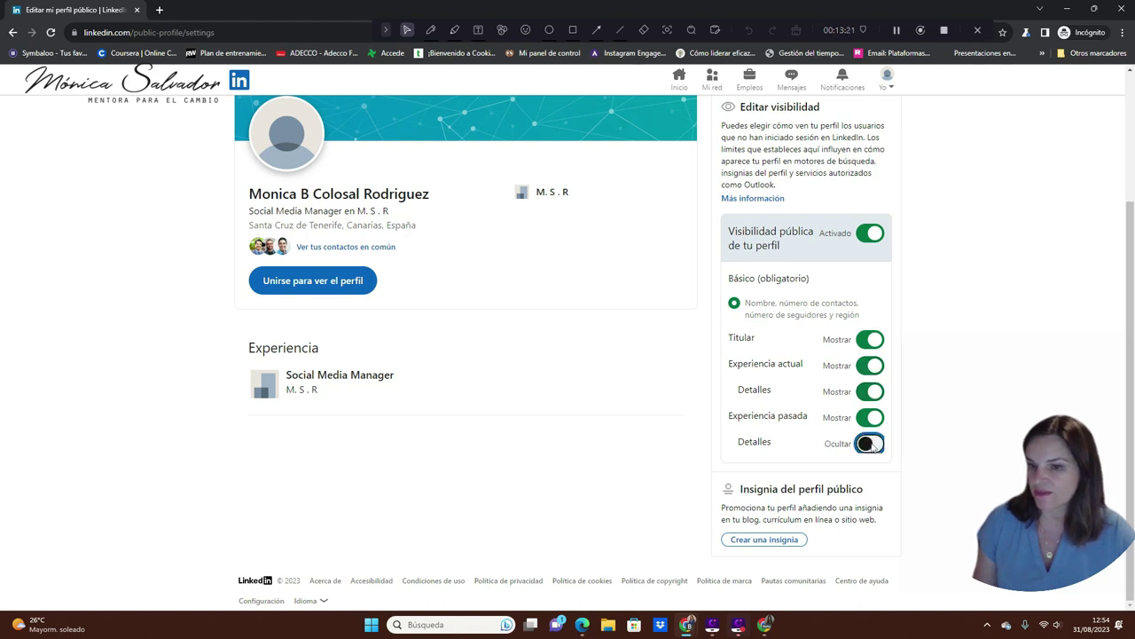
pyautogui.click(870, 418)
pyautogui.click(871, 392)
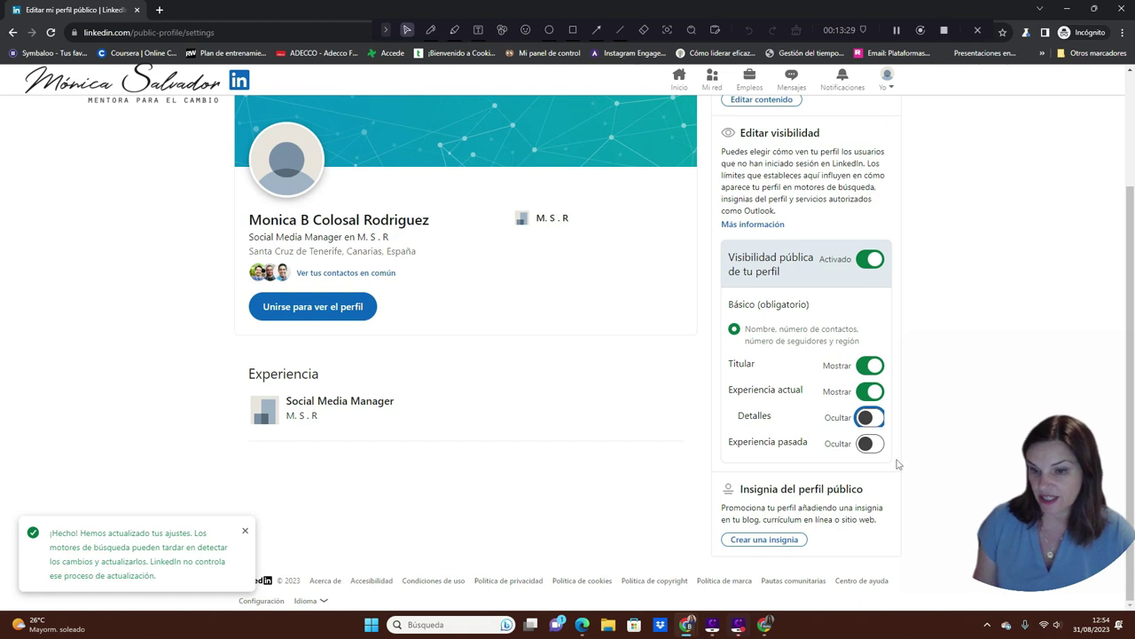
pyautogui.click(12, 32)
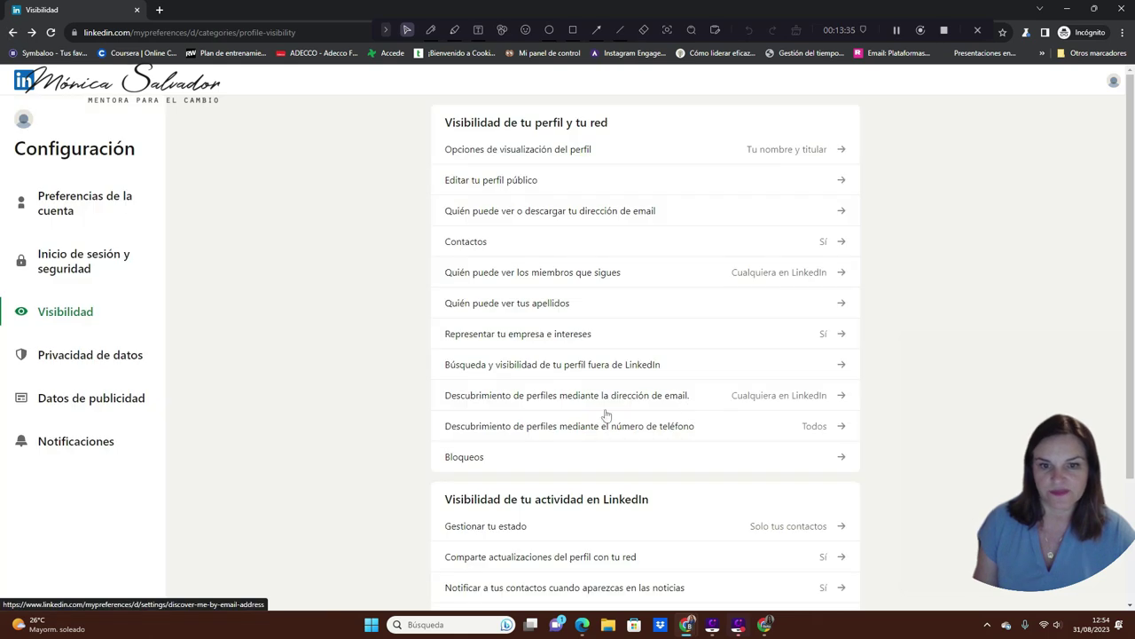
# - Set who can see the account's email address to "Contactos de 1er y 2º grado"
pyautogui.click(577, 221)
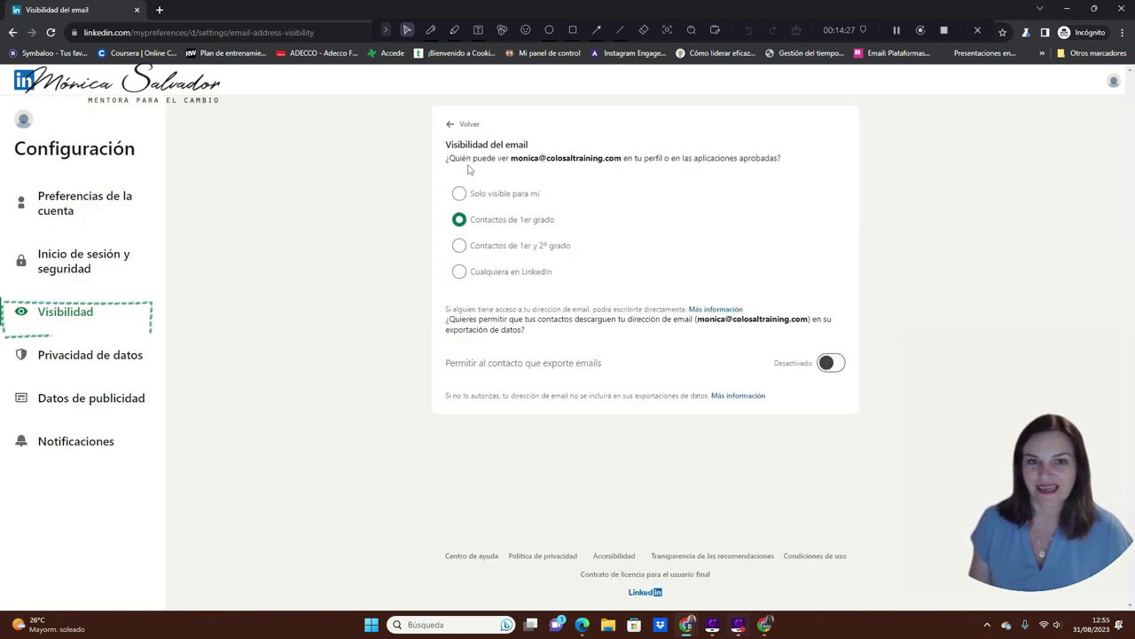
pyautogui.click(494, 238)
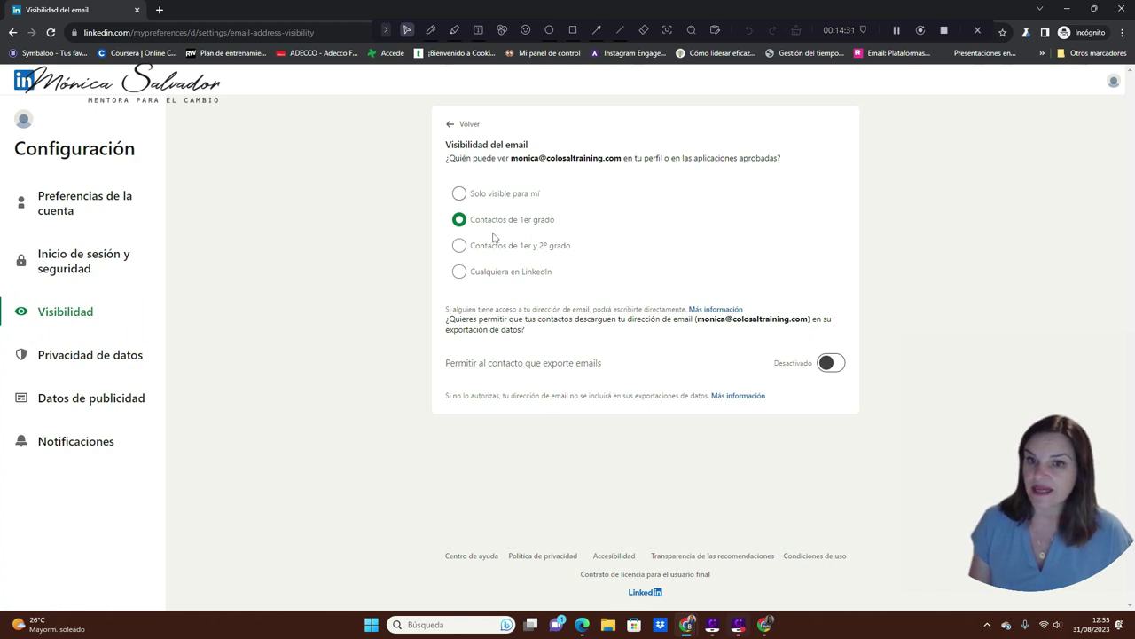
pyautogui.click(458, 245)
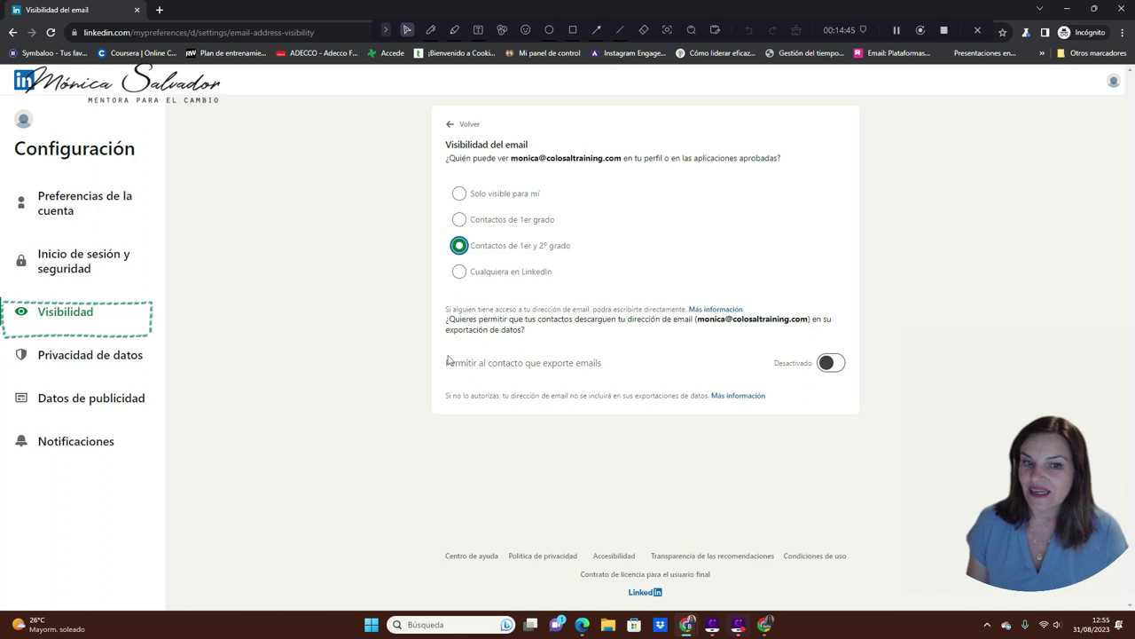
# - Try turning "Permitir al contacto que exporte emails" on, switch it back off, and return to the visibility settings
pyautogui.click(814, 375)
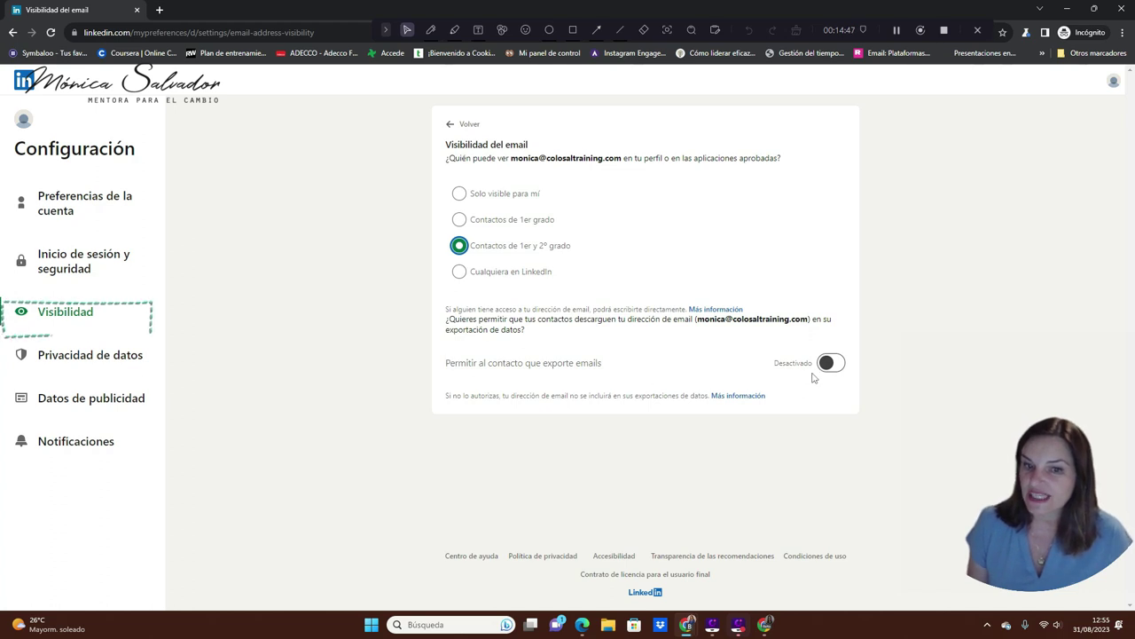
pyautogui.click(823, 371)
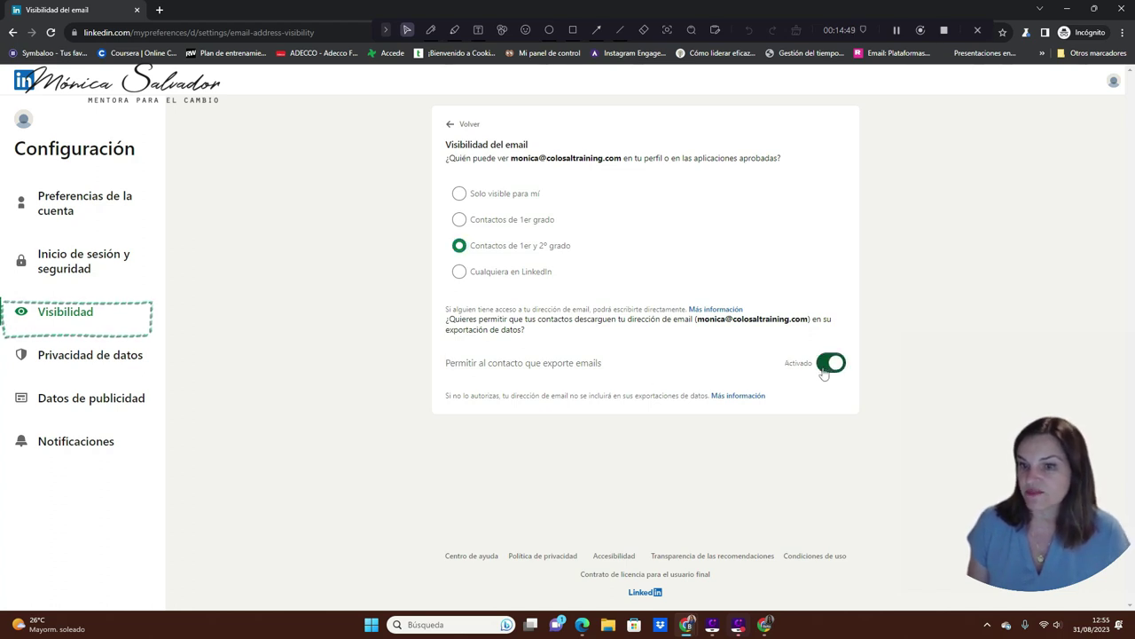
pyautogui.click(833, 370)
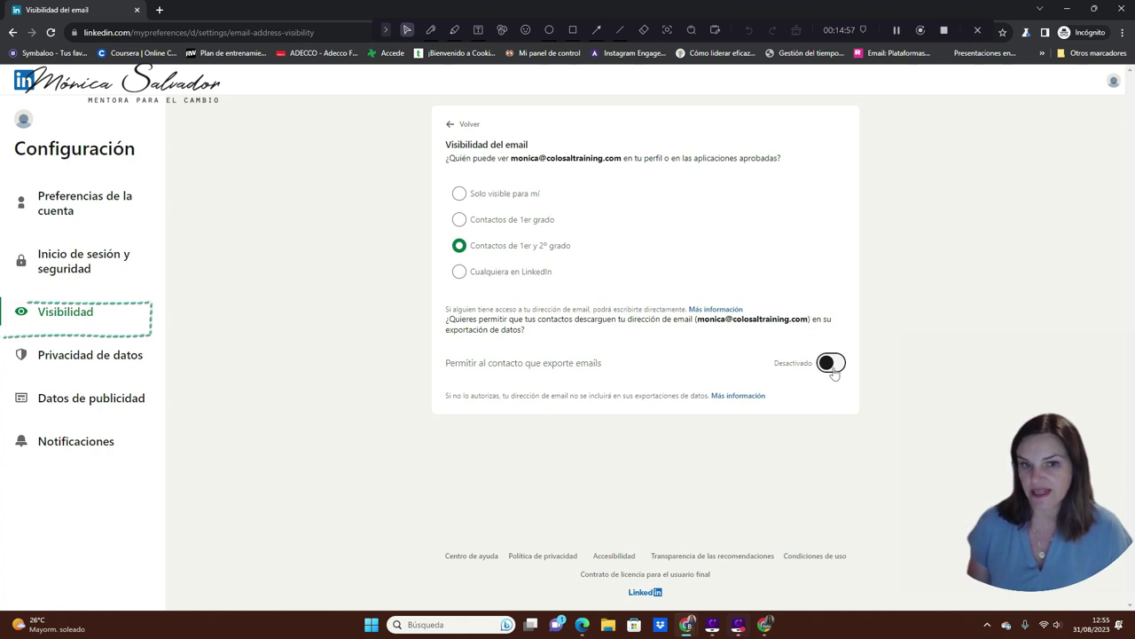
pyautogui.click(833, 374)
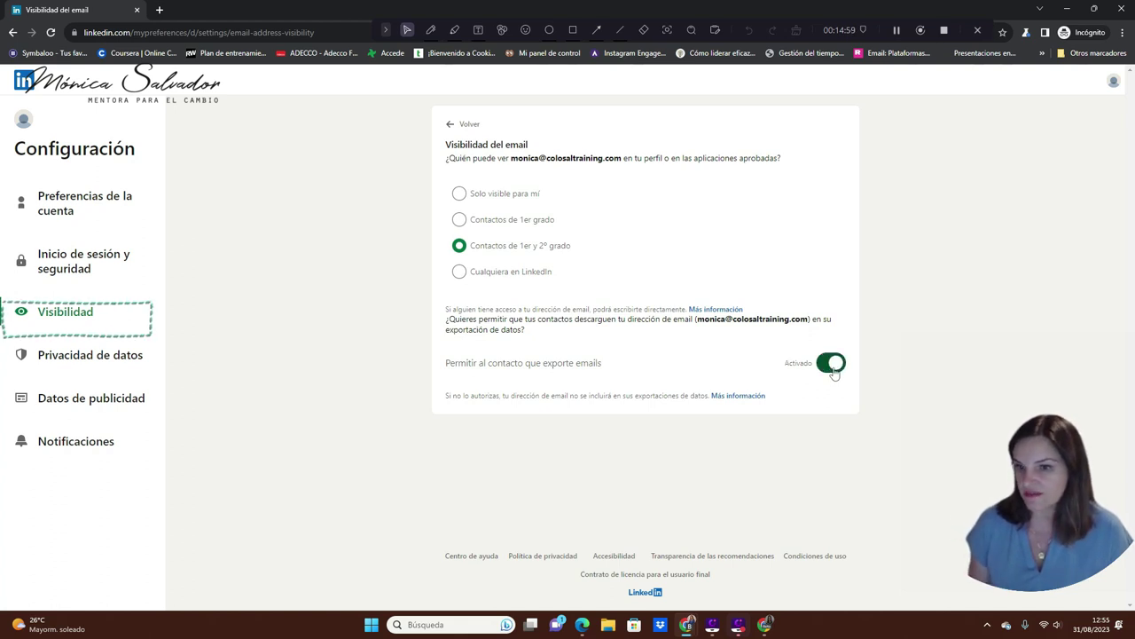
pyautogui.click(834, 373)
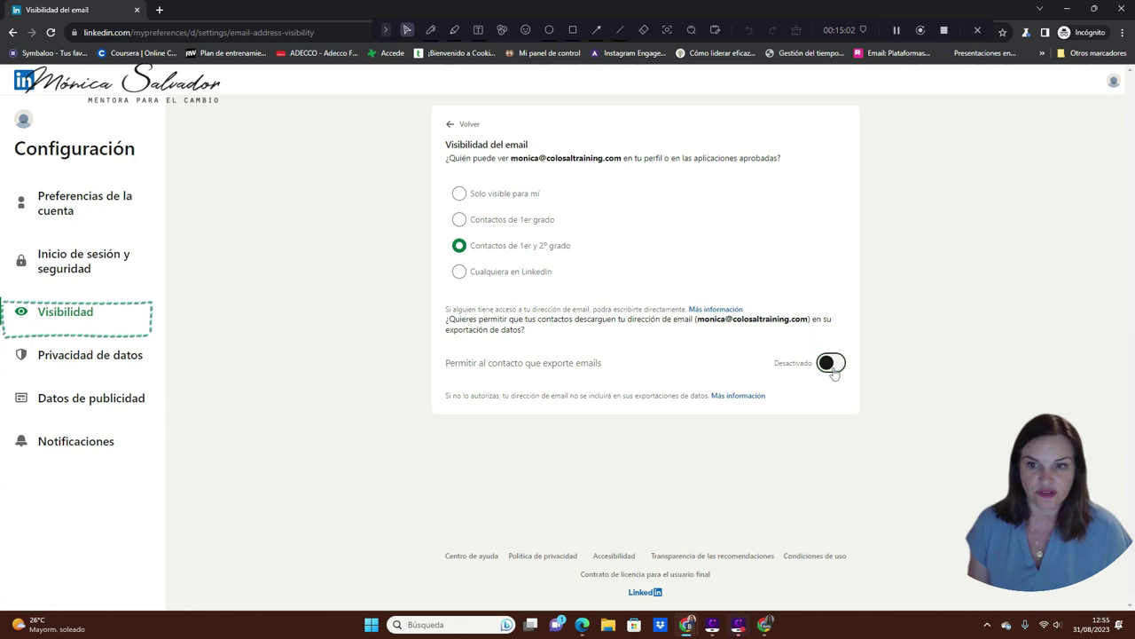
pyautogui.click(451, 126)
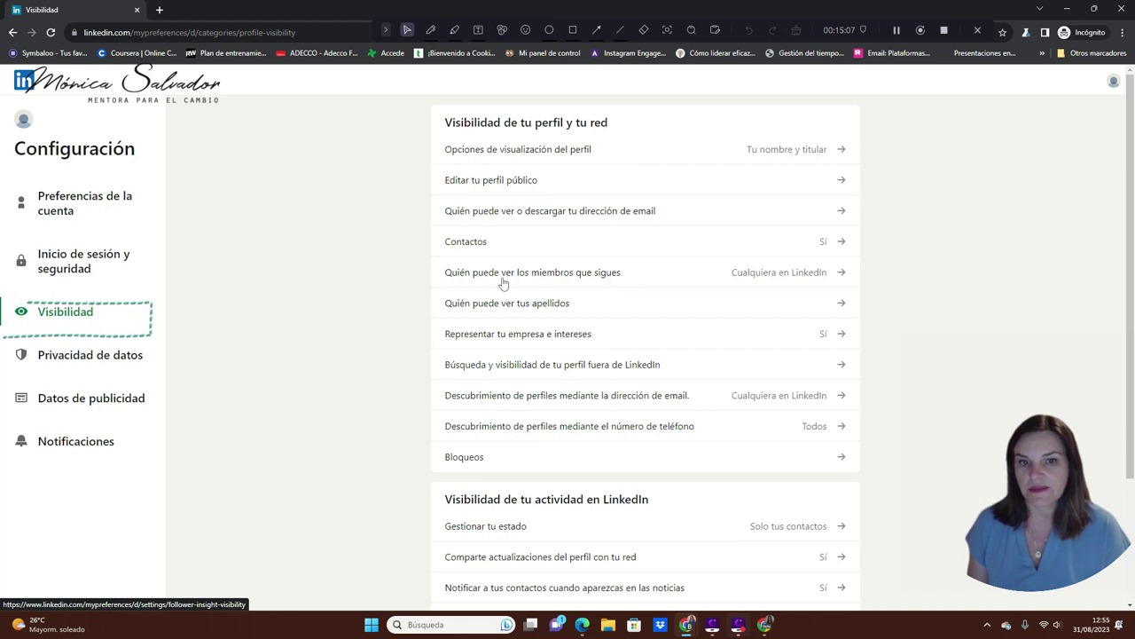
# - Set who can see the followed members to "Solo visible para mí" and return to the visibility settings
pyautogui.click(760, 276)
pyautogui.click(459, 193)
pyautogui.click(451, 124)
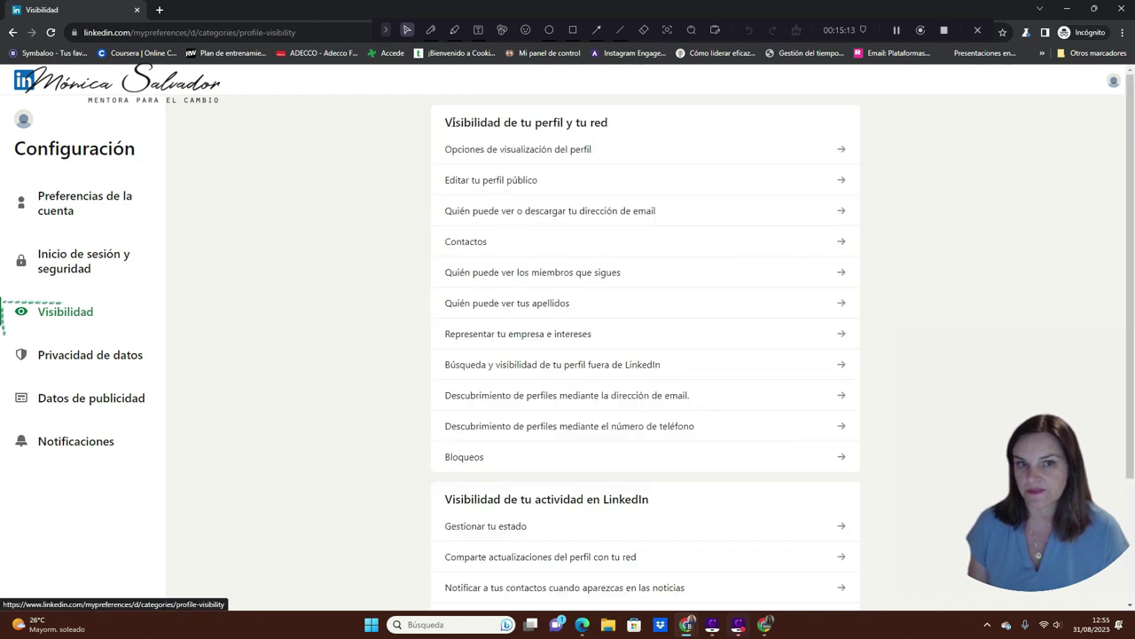
# - Review the display options for the last name's visibility and return to the visibility settings
pyautogui.click(511, 304)
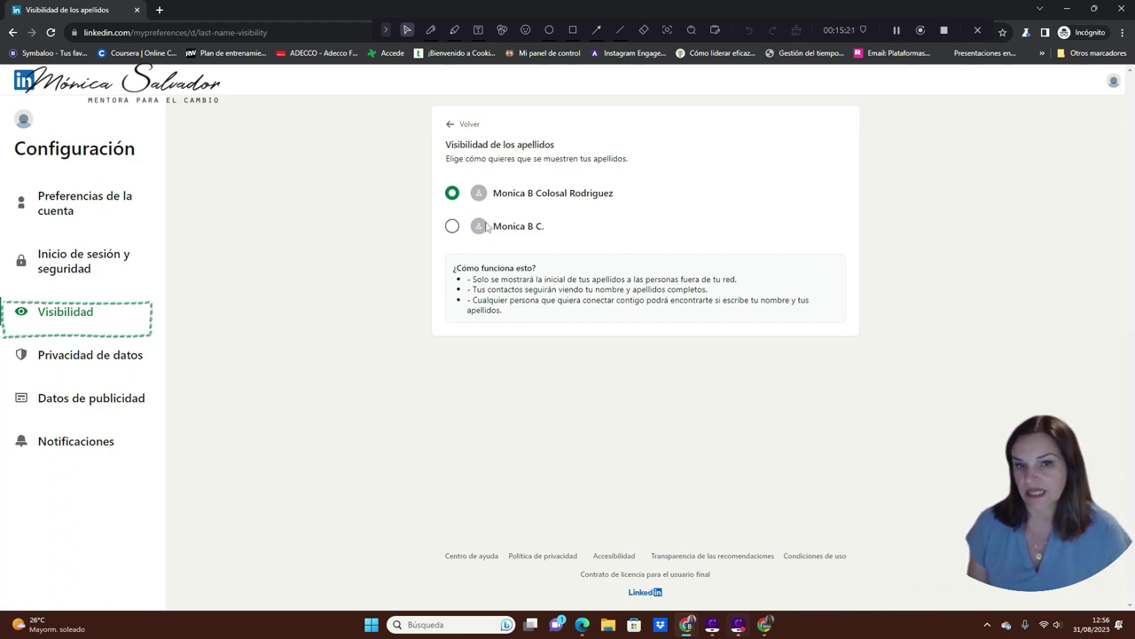
pyautogui.click(449, 126)
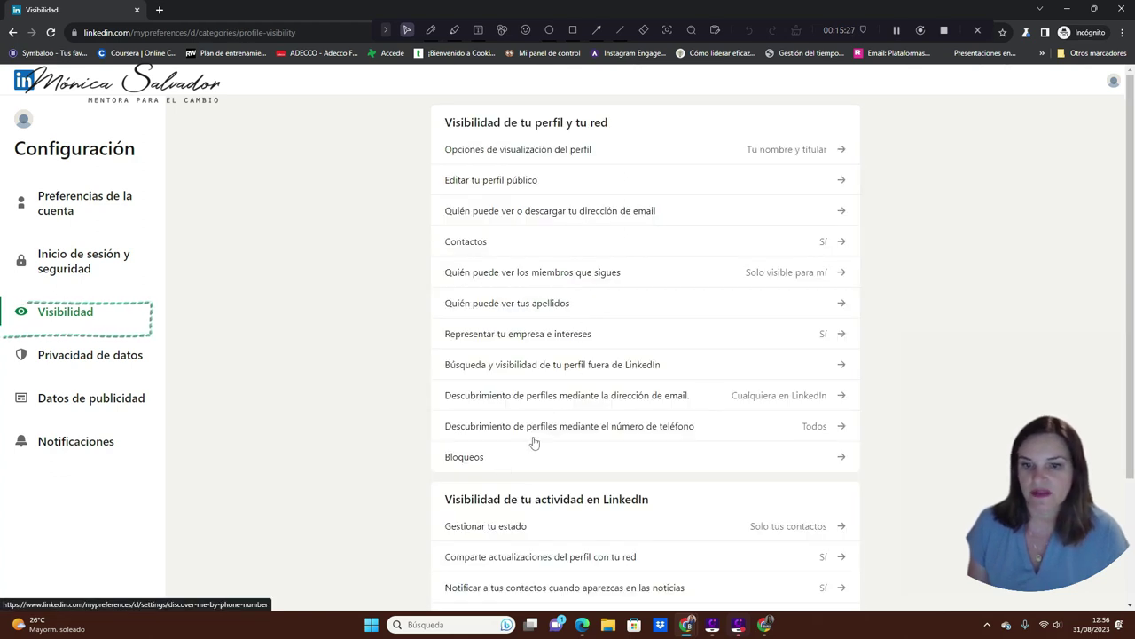
# - Review who can discover the profile by phone number and return to the visibility settings
pyautogui.click(612, 435)
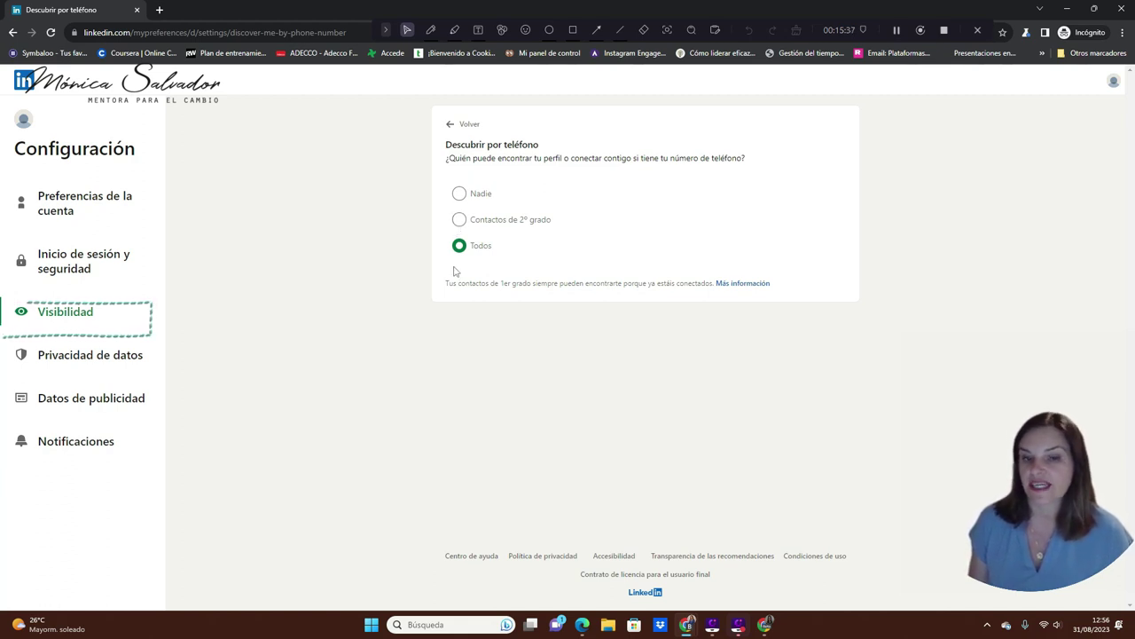
pyautogui.click(449, 126)
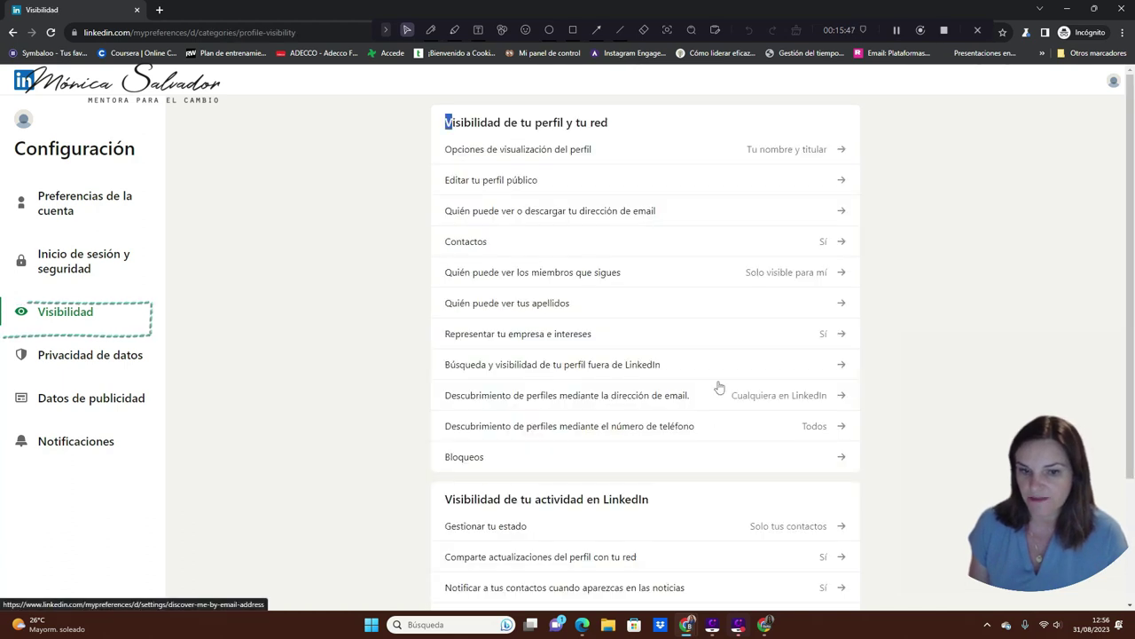
# - Set who can see the account's online status to "Nadie" and return to the visibility settings
pyautogui.scroll(-3, 718, 386)
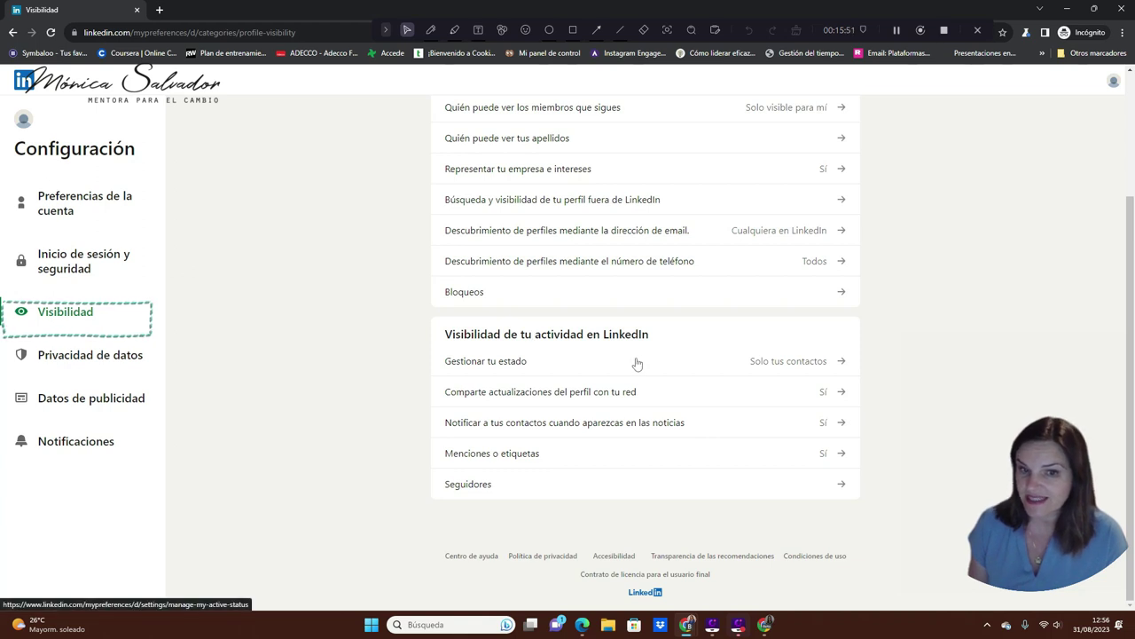
pyautogui.click(755, 368)
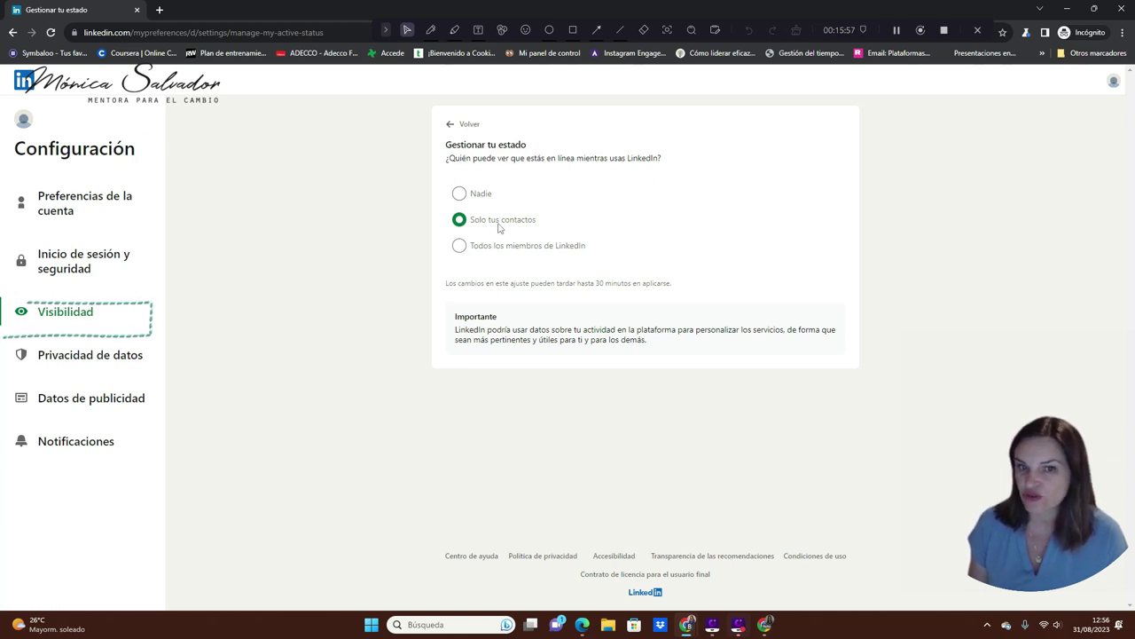
pyautogui.click(460, 194)
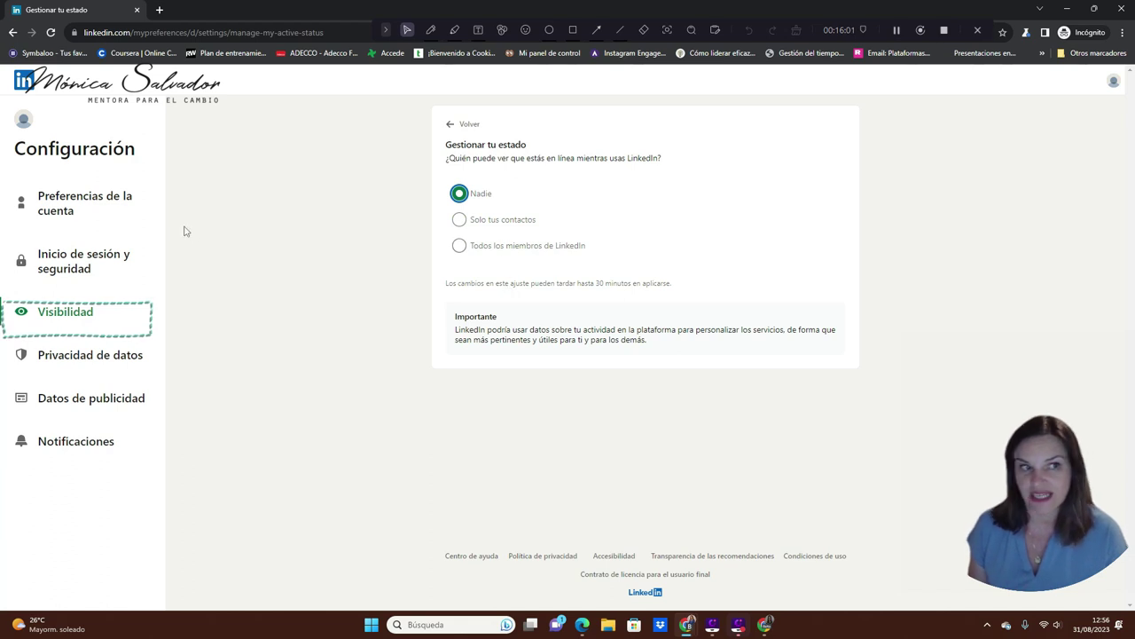
pyautogui.click(453, 123)
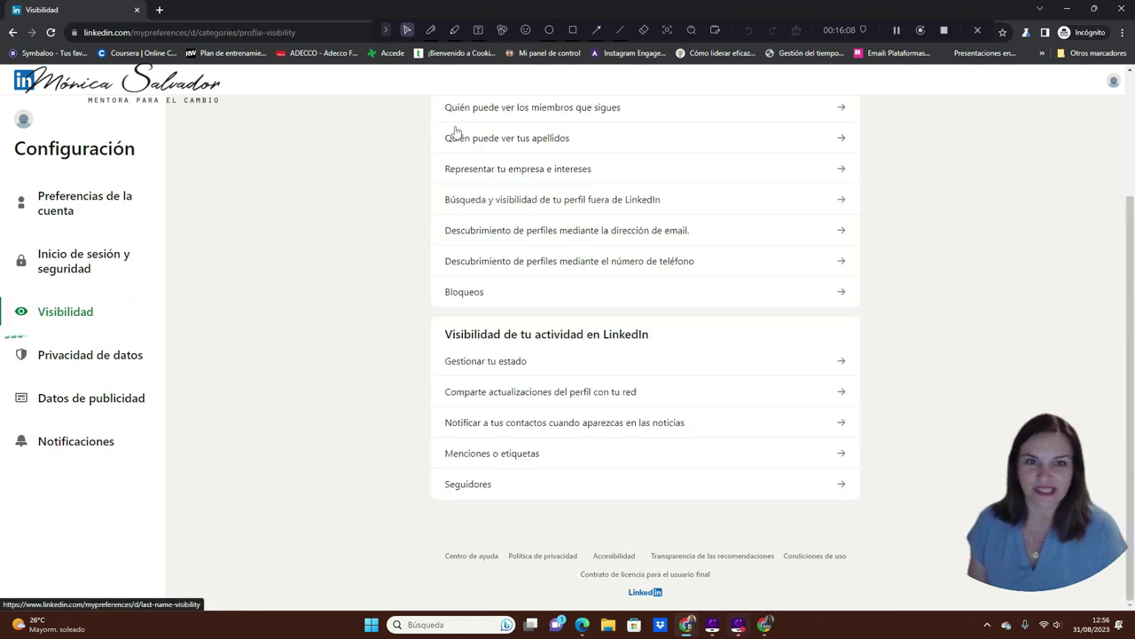
# - Turn off "Compartir actualizaciones importantes del perfil" and return to the visibility settings
pyautogui.click(488, 402)
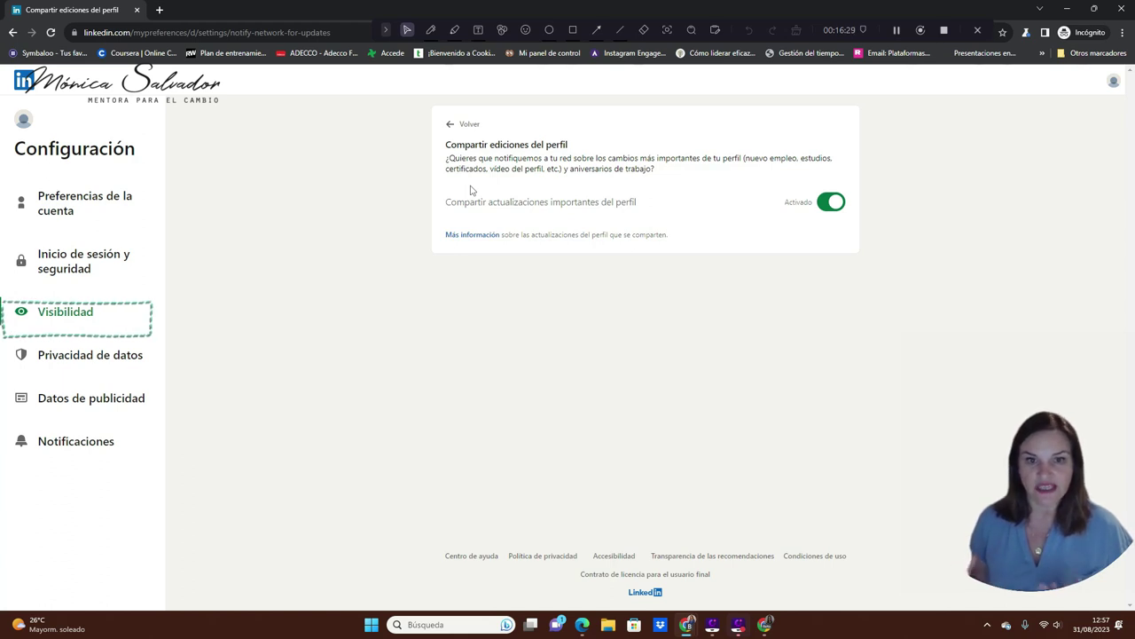
pyautogui.click(832, 205)
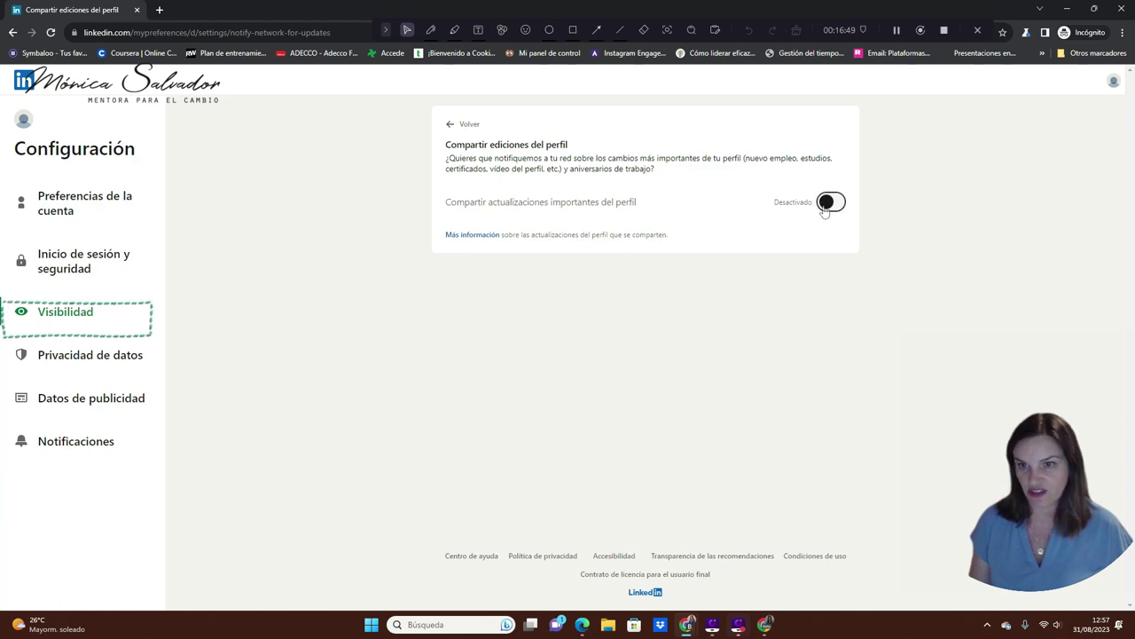
pyautogui.click(450, 124)
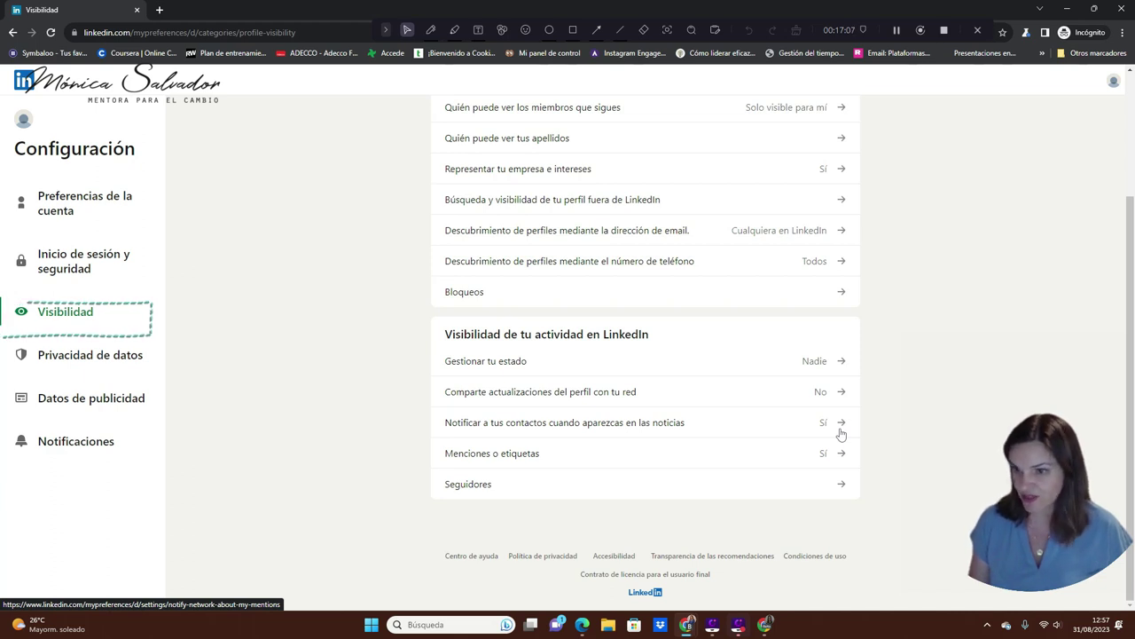
# - Review the setting that allows mentions or tags and return to the visibility settings
pyautogui.click(512, 458)
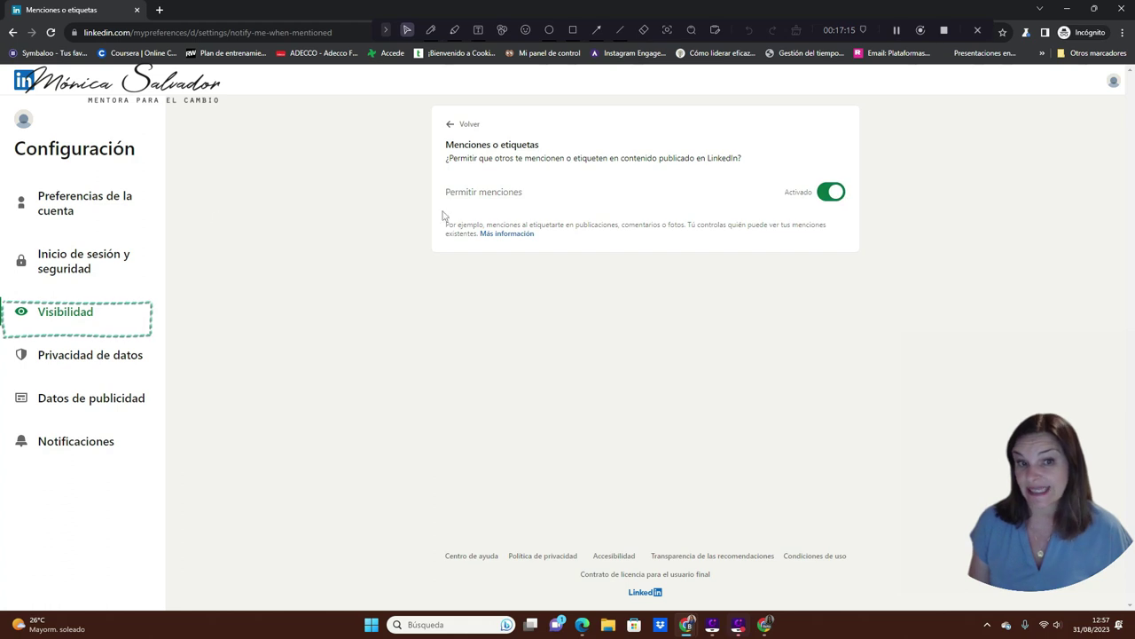
pyautogui.click(450, 125)
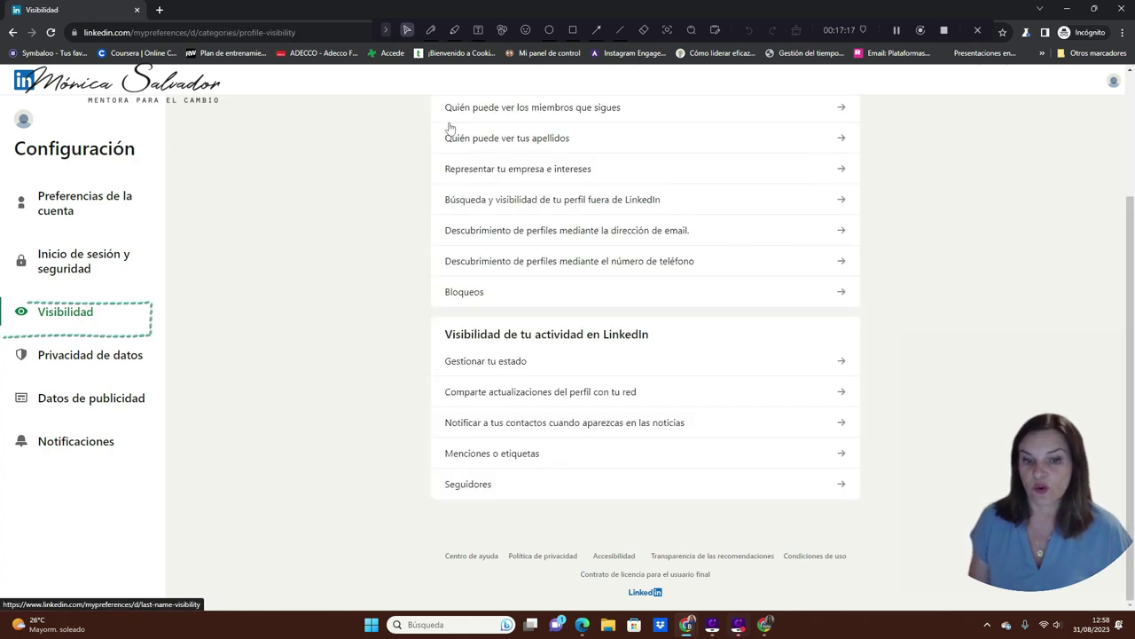
# - In the follower settings, try "Seleccionar «Seguir» como principal" and the "Tus contactos" option, restoring "Cualquier miembro de LinkedIn" and switching the toggle back off
pyautogui.click(528, 490)
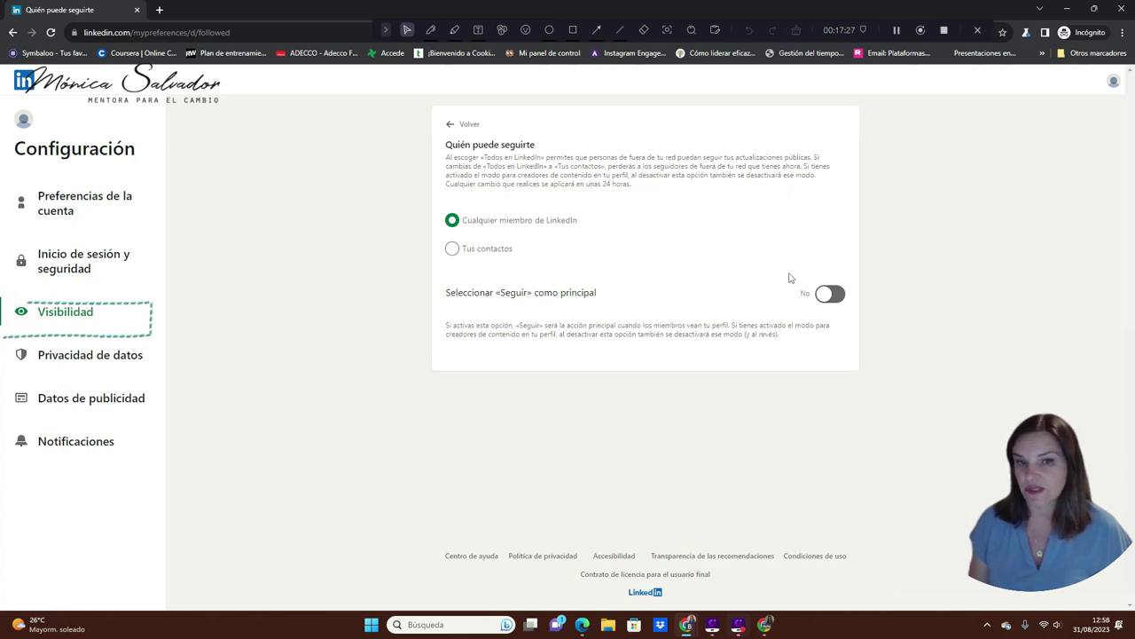
pyautogui.click(829, 295)
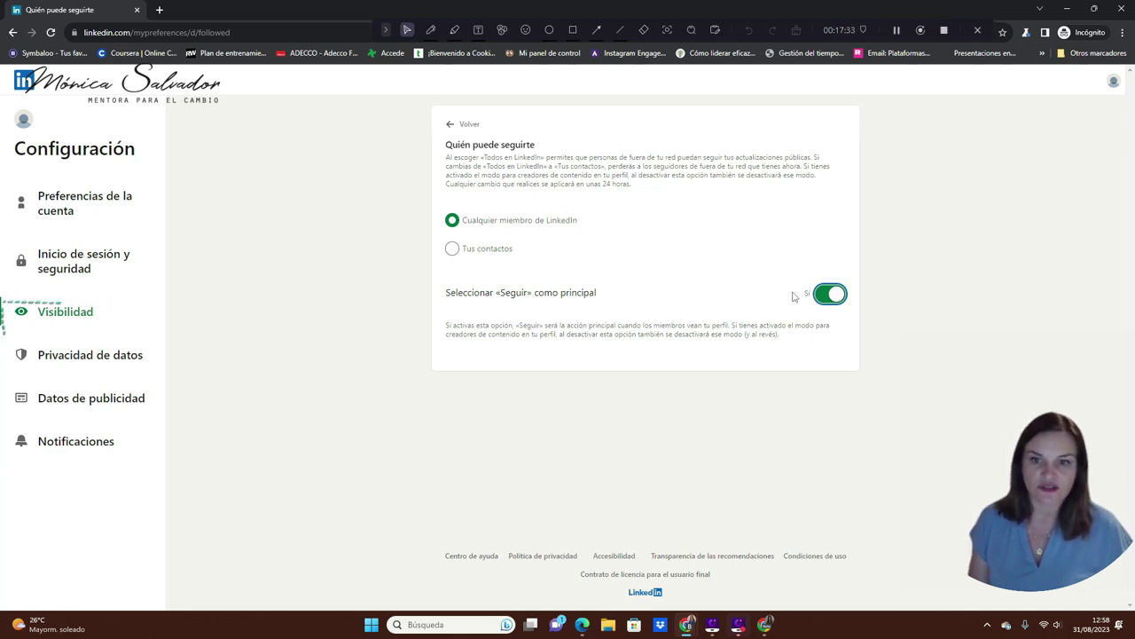
pyautogui.click(838, 298)
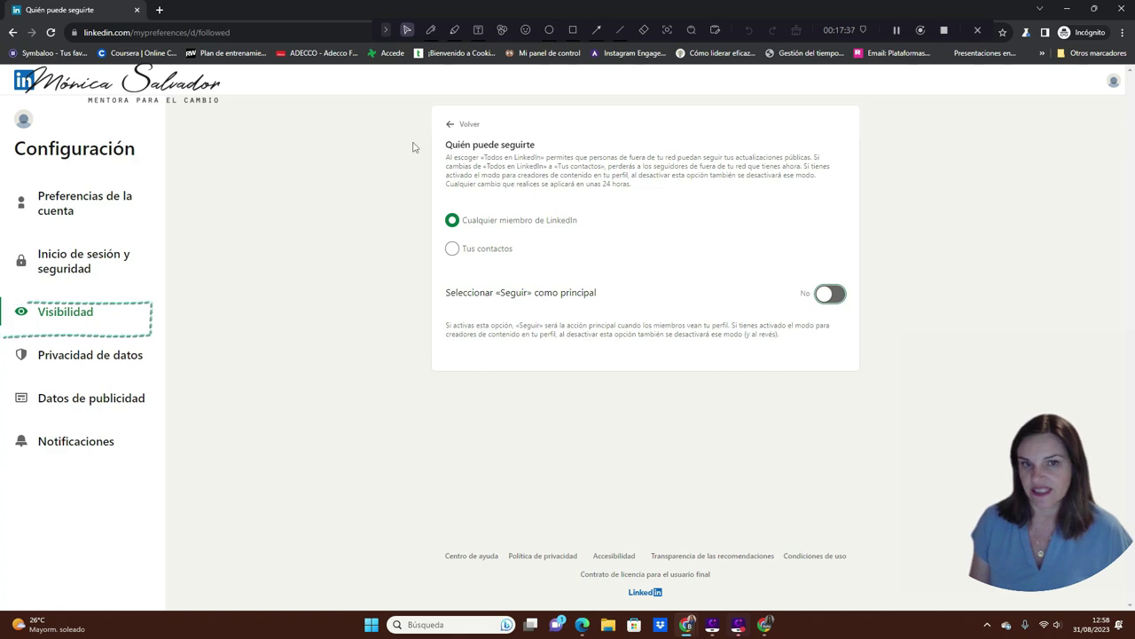
pyautogui.click(452, 251)
pyautogui.click(454, 220)
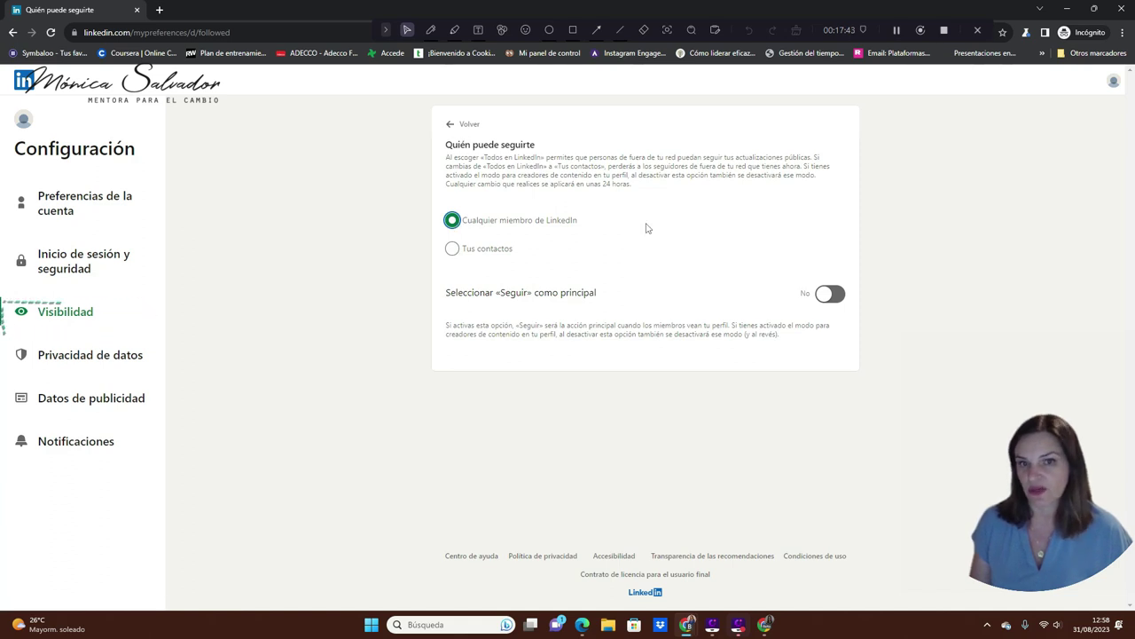
pyautogui.click(831, 302)
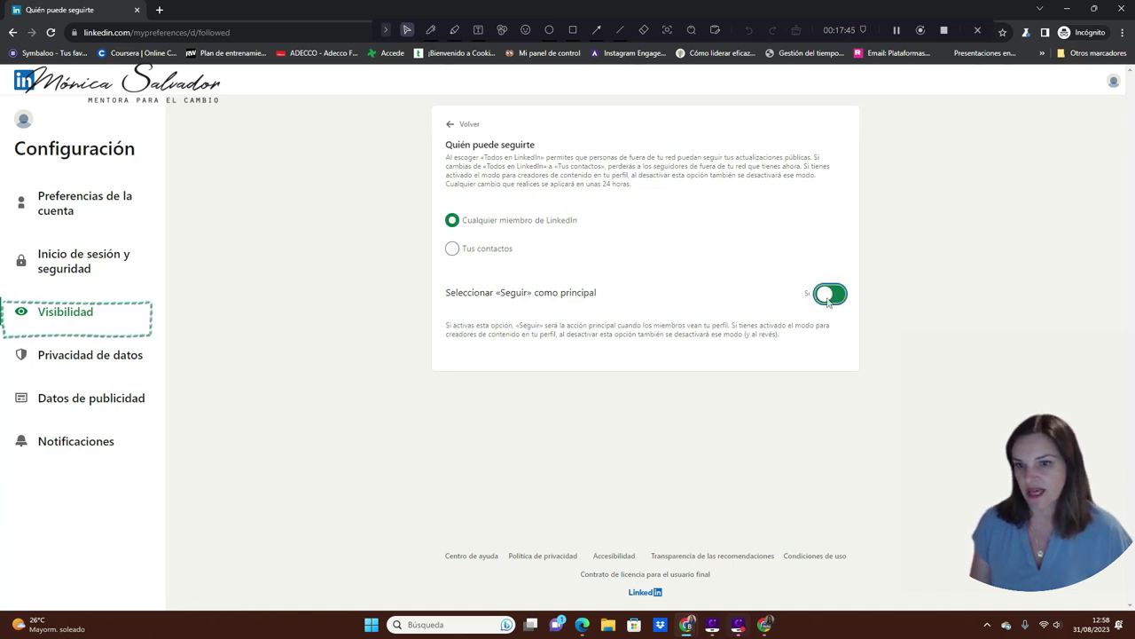
pyautogui.click(830, 295)
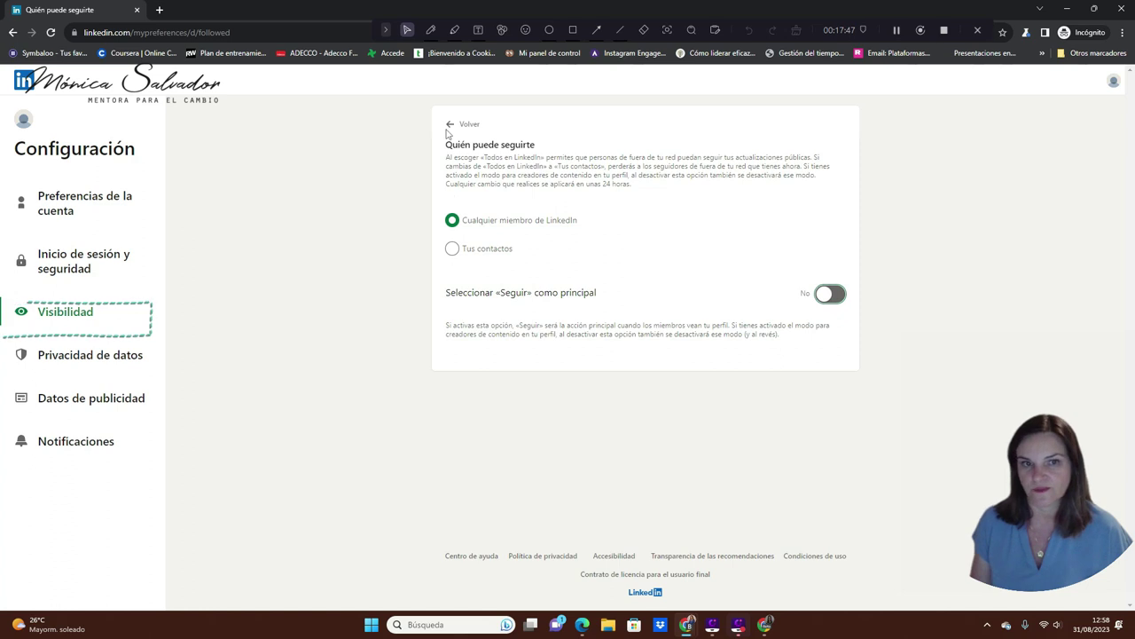
# - Go to the data privacy settings, review the cookie preferences, and return to the privacy list
pyautogui.click(65, 312)
pyautogui.click(84, 354)
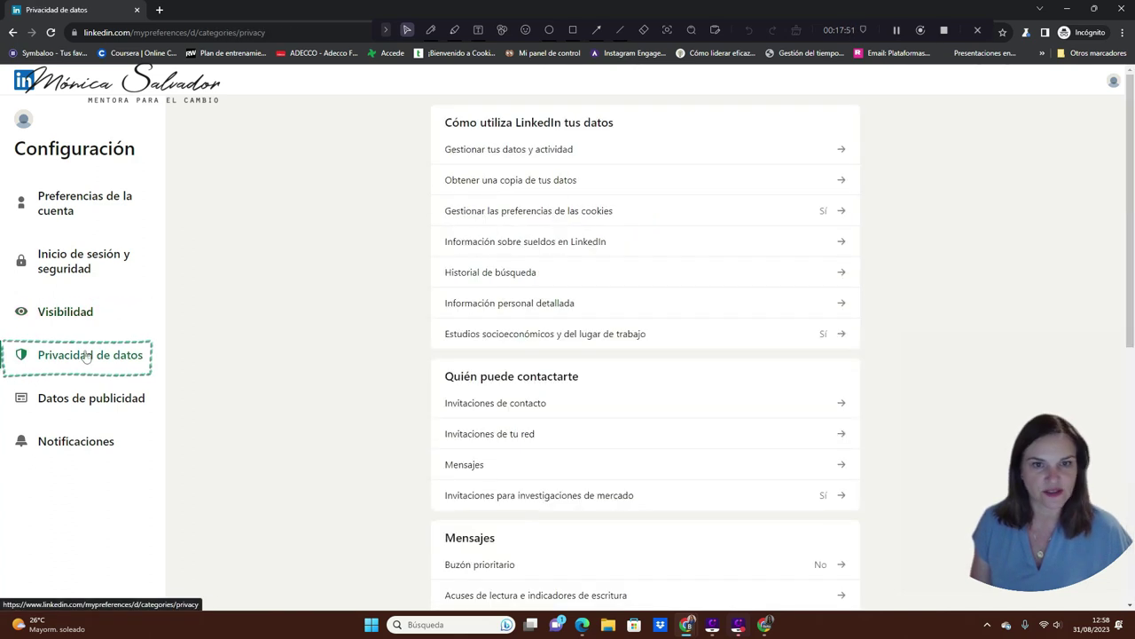
pyautogui.click(581, 220)
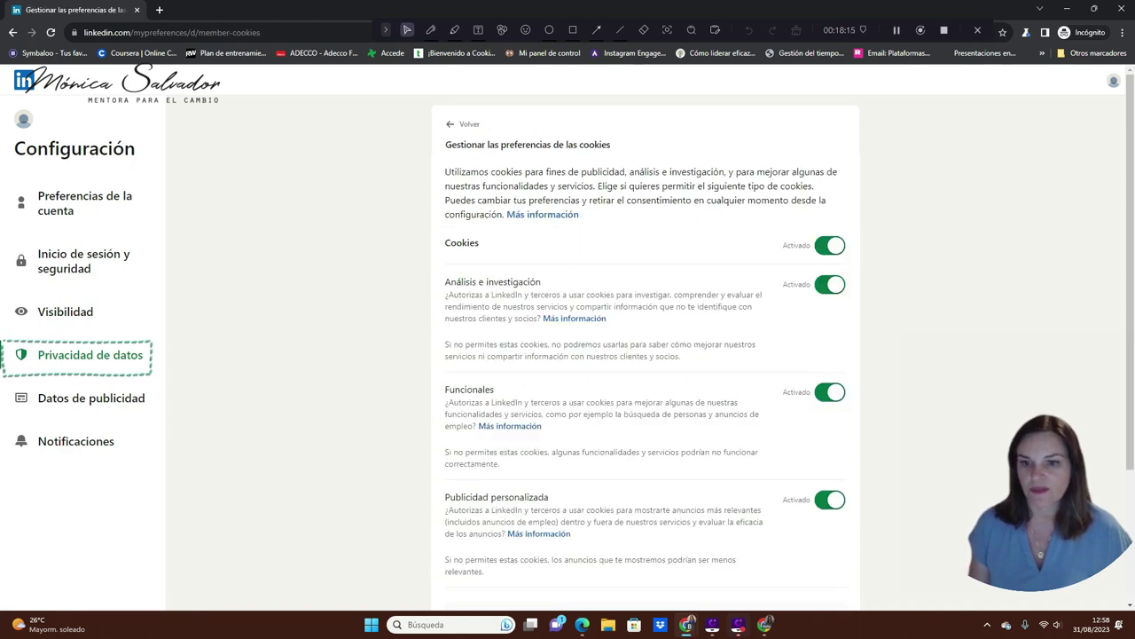
pyautogui.scroll(-3, 836, 529)
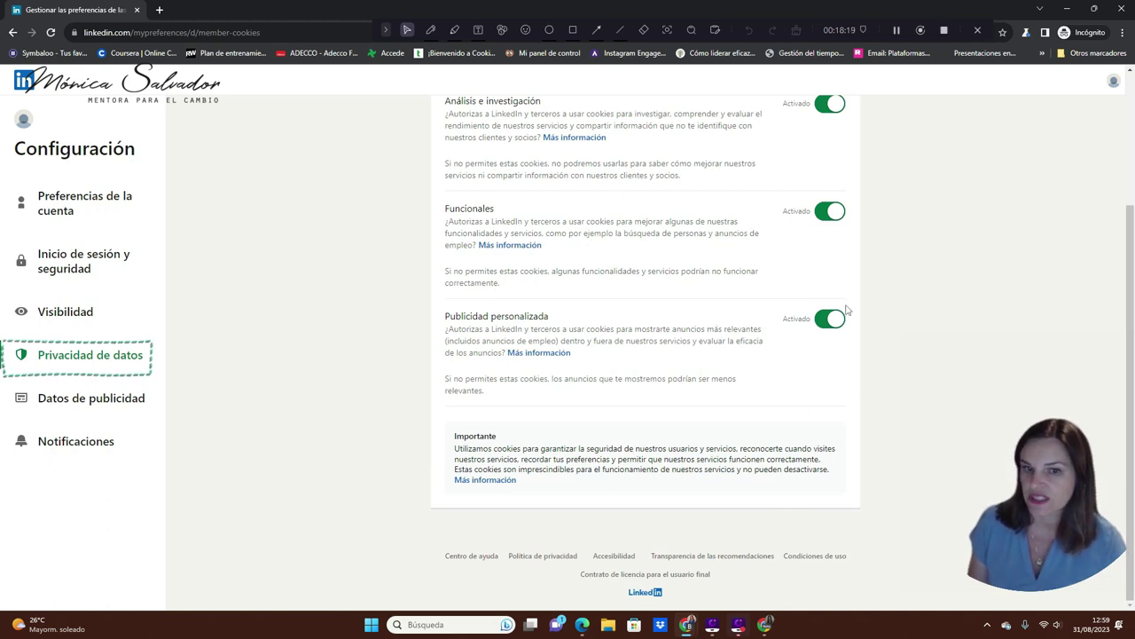
pyautogui.scroll(1, 586, 315)
pyautogui.scroll(3, 586, 315)
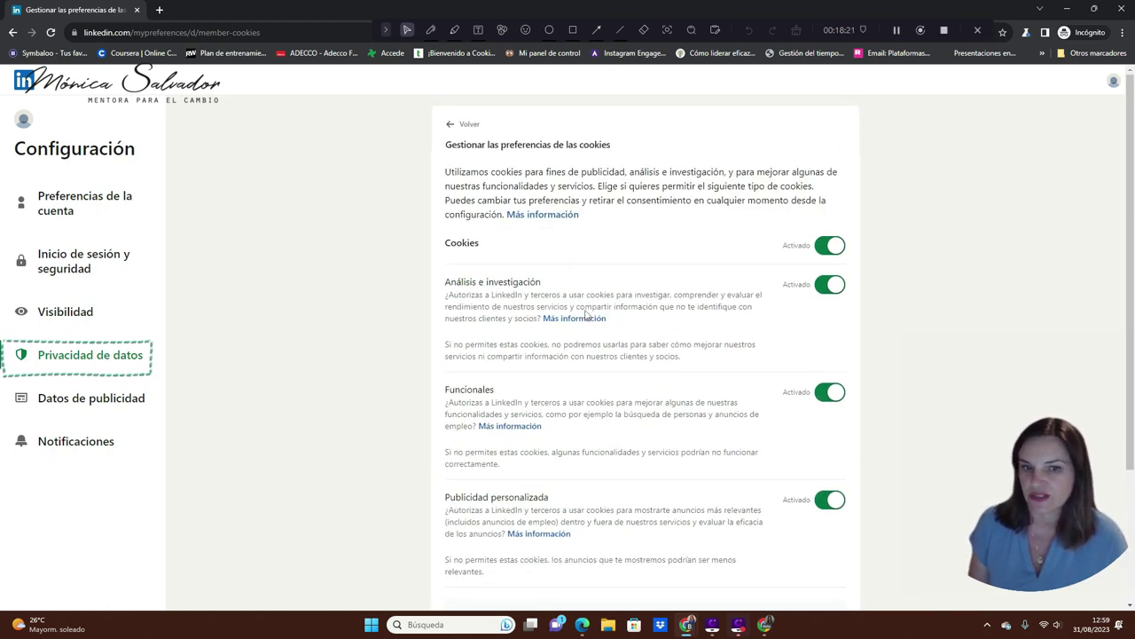
pyautogui.click(448, 126)
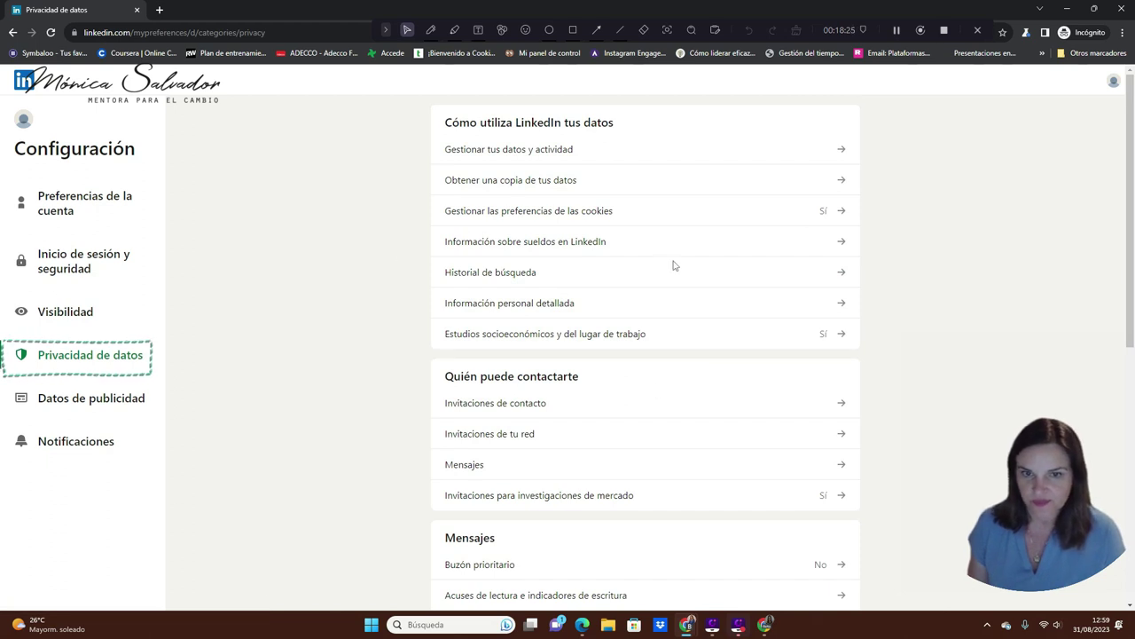
# - Check the salary information and search history pages, returning to the data privacy settings after each
pyautogui.click(569, 245)
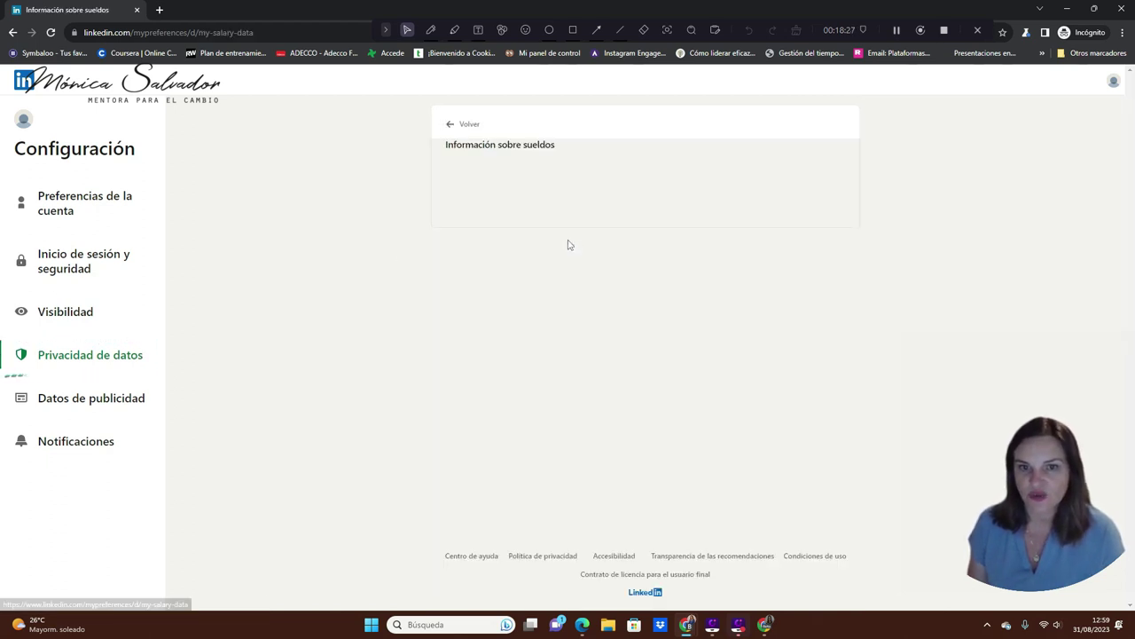
pyautogui.click(456, 126)
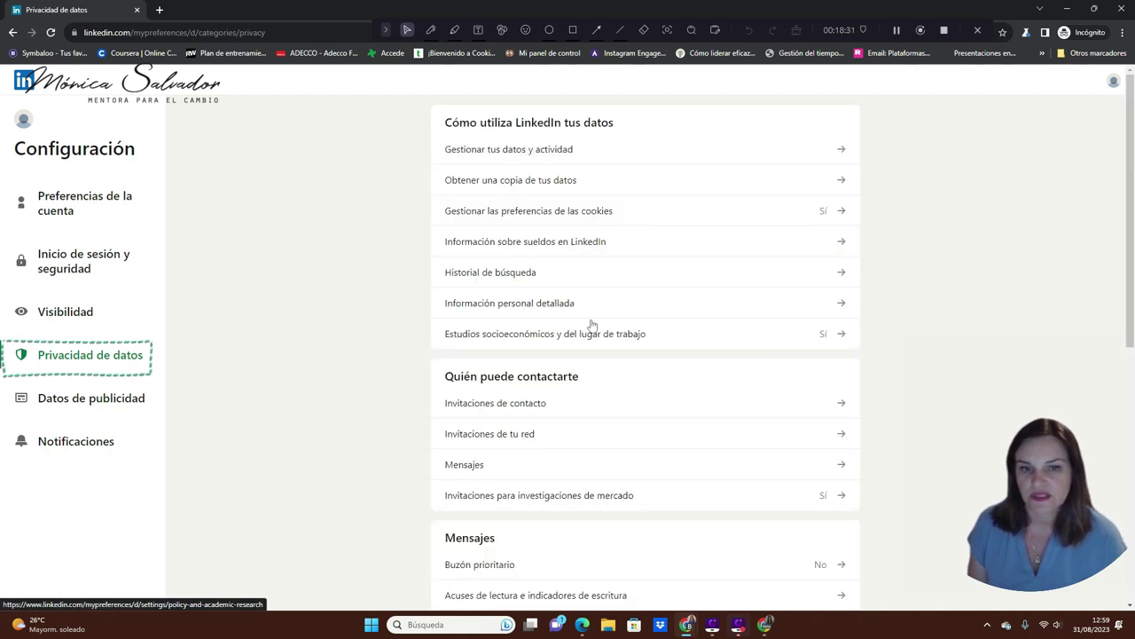
pyautogui.click(521, 277)
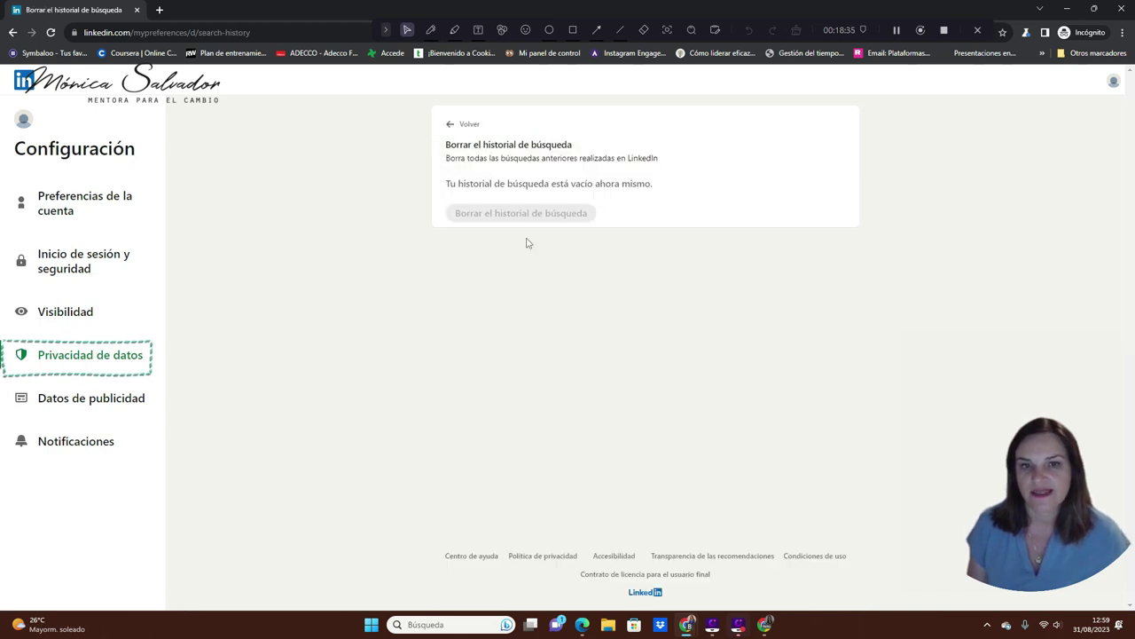
pyautogui.click(450, 125)
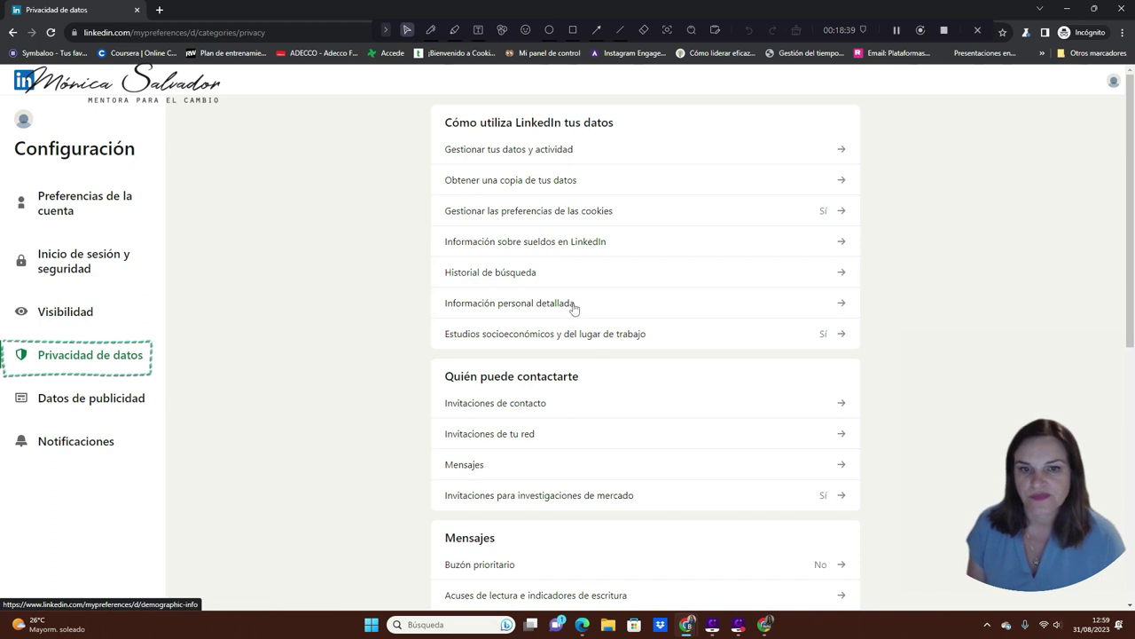
# - Review the gender and disability fields in the detailed personal information and return to the data privacy settings
pyautogui.click(574, 307)
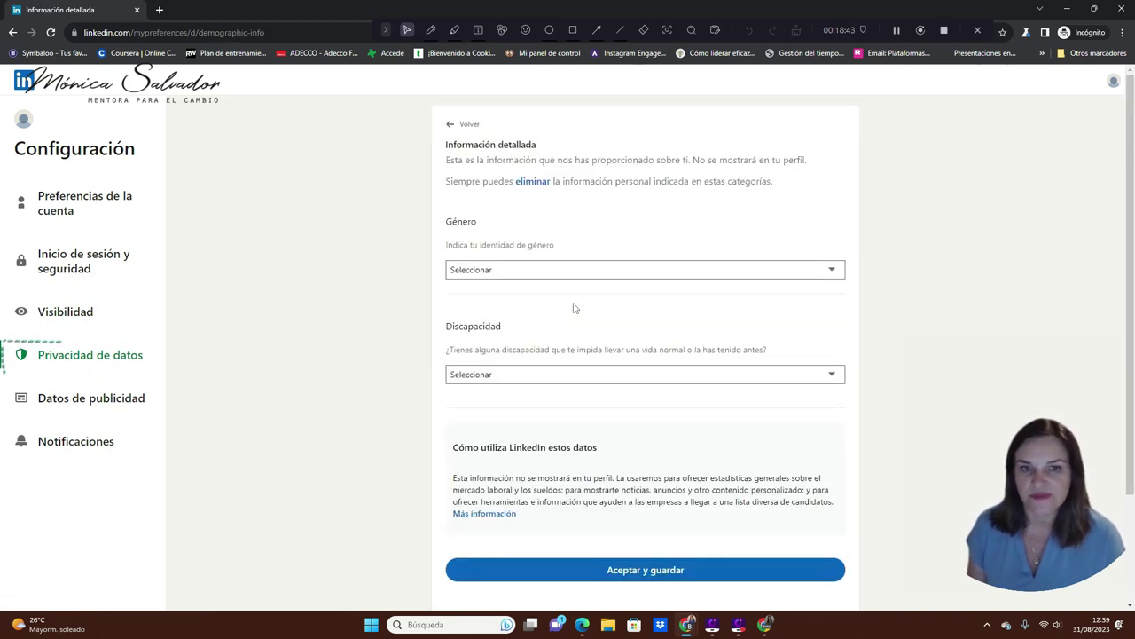
pyautogui.scroll(-2, 620, 314)
pyautogui.scroll(2, 556, 266)
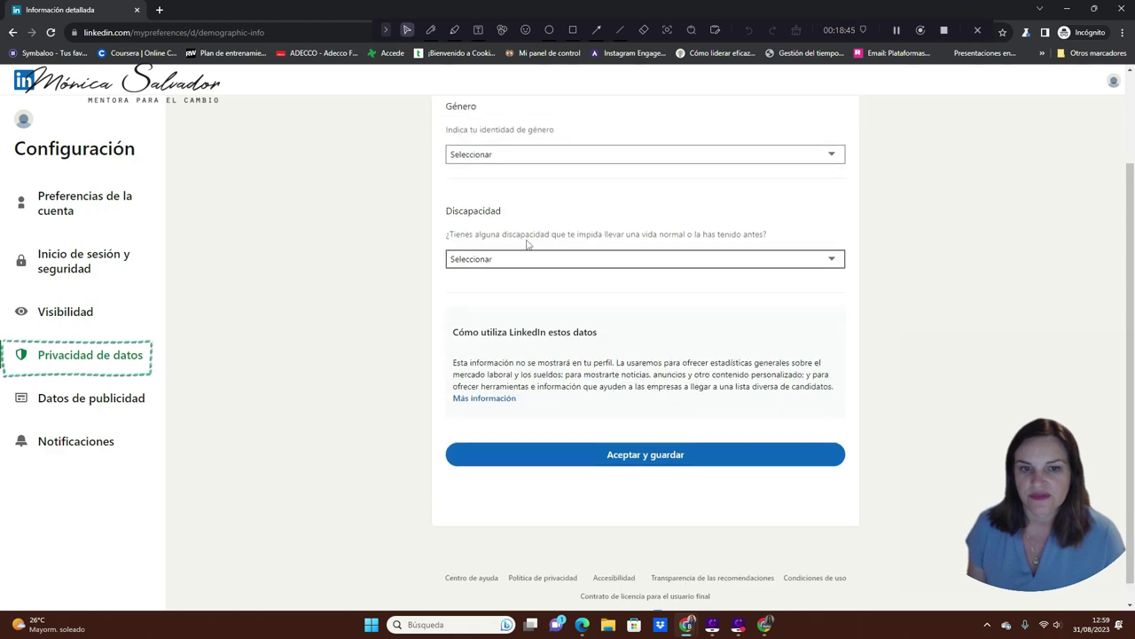
pyautogui.click(449, 104)
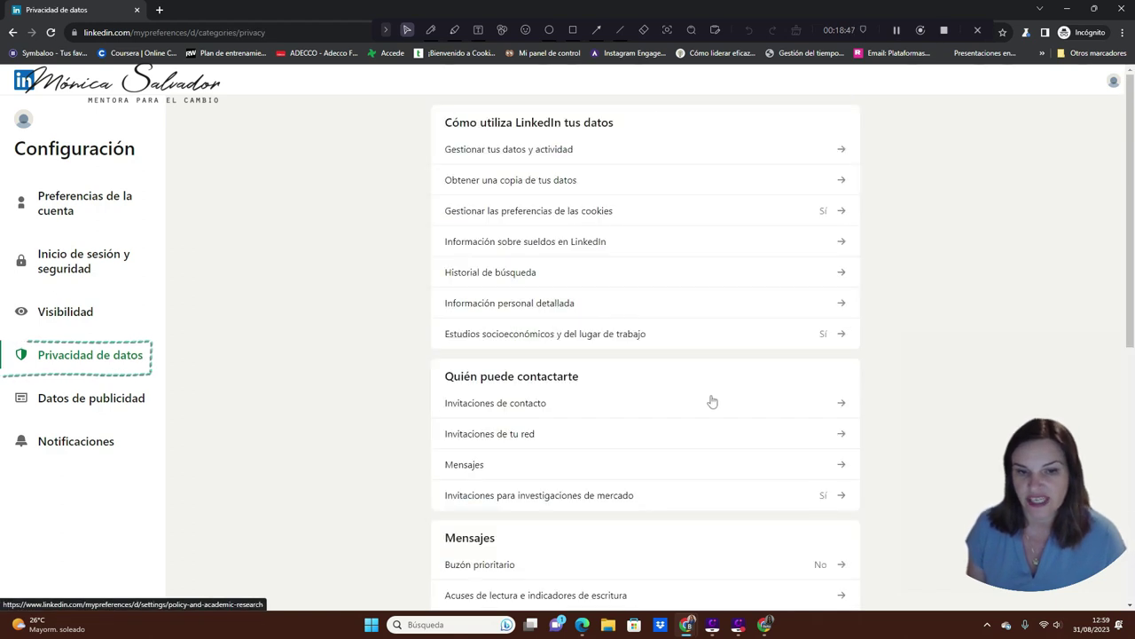
# - Turn off "Uso de datos con fines de investigación" and return to the data privacy settings
pyautogui.click(592, 336)
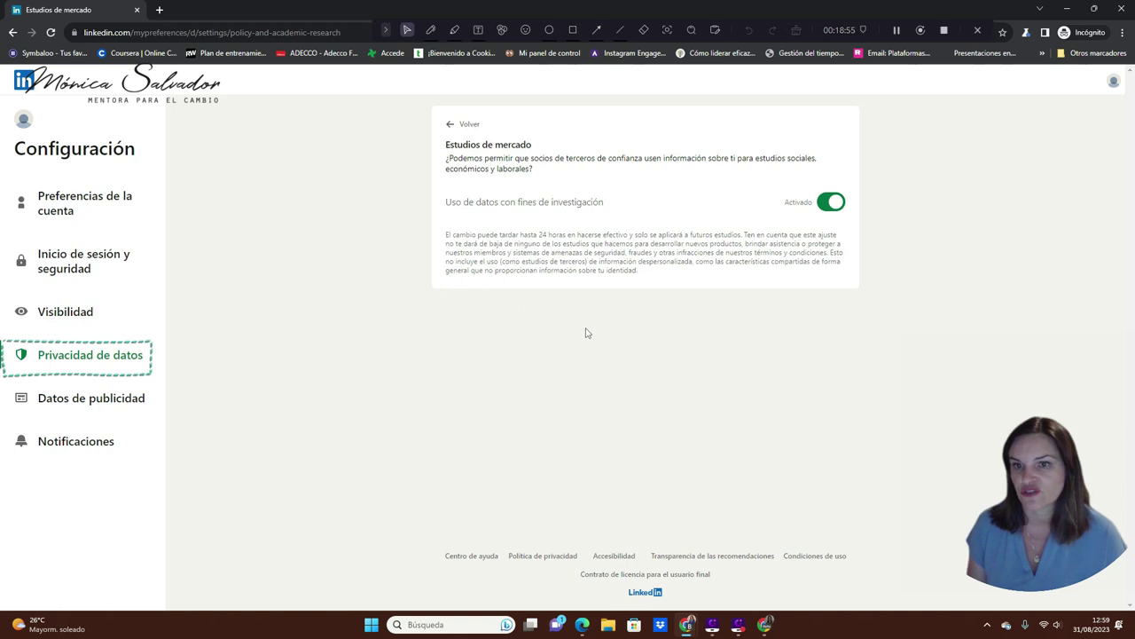
pyautogui.click(834, 204)
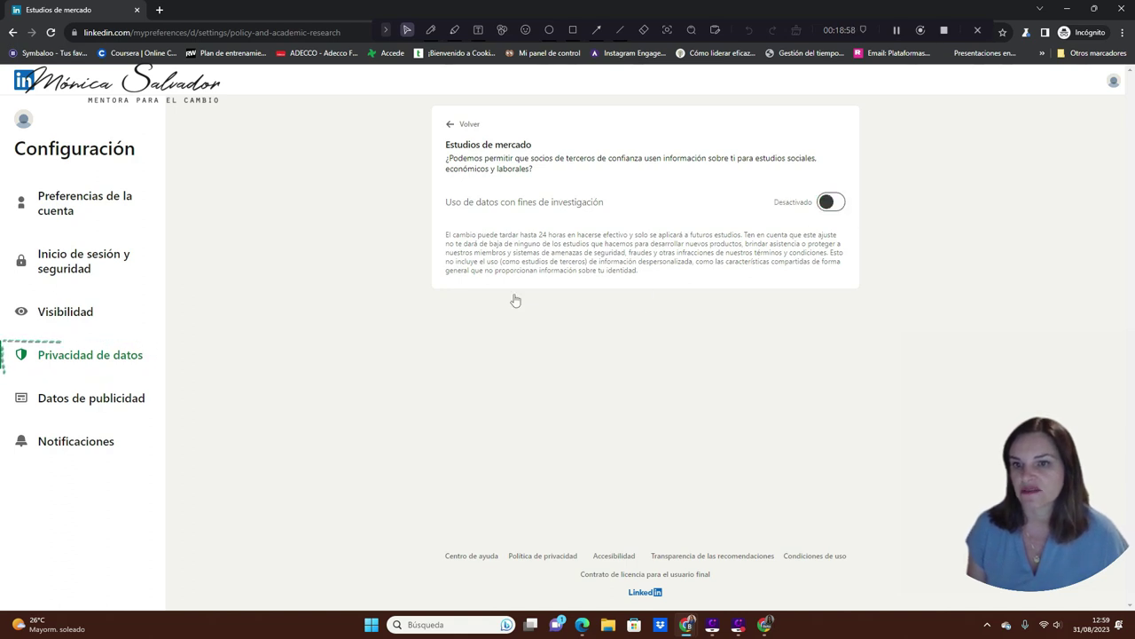
pyautogui.click(448, 124)
# - Try the two restricted options for who can send contact invitations, restore "Cualquiera en LinkedIn (recomendado)", and return to the data privacy settings
pyautogui.scroll(-2, 603, 399)
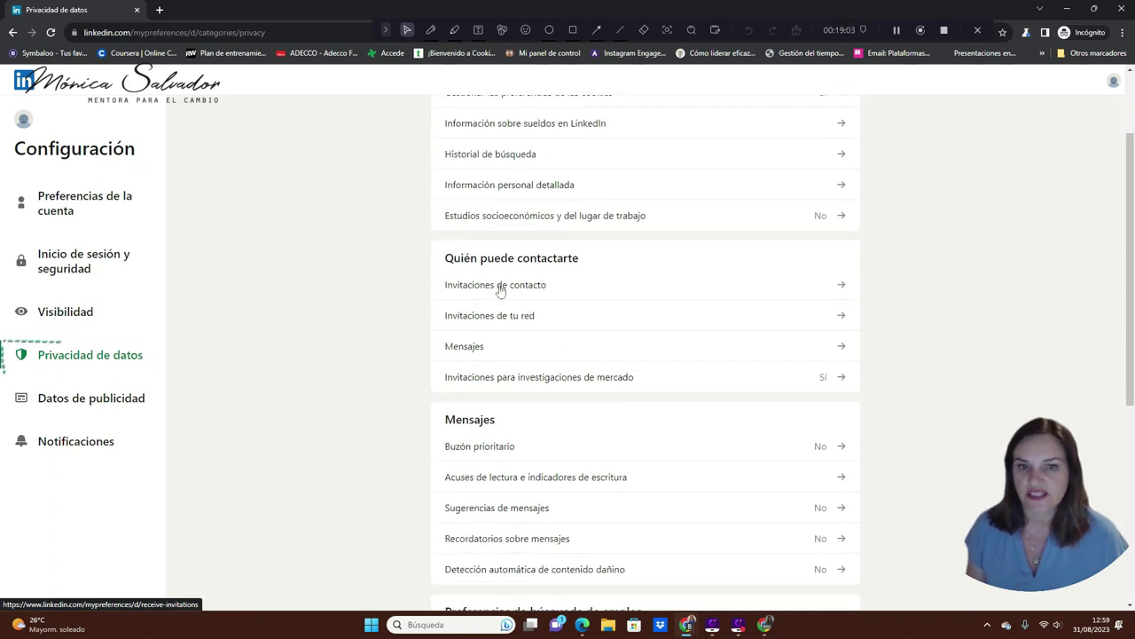
pyautogui.click(541, 297)
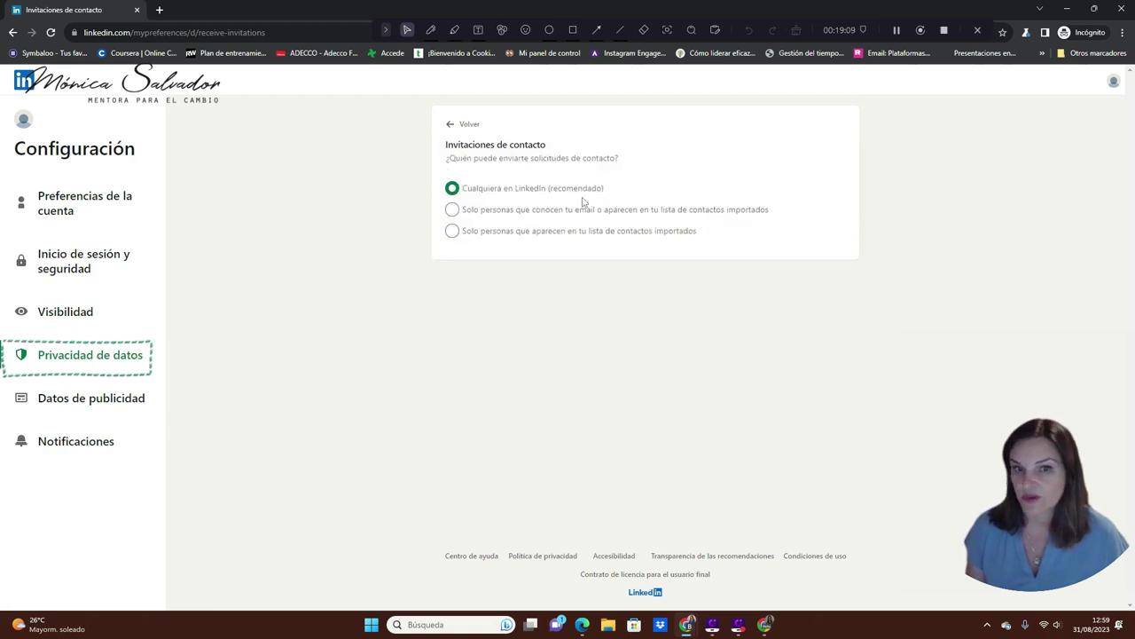
pyautogui.click(453, 214)
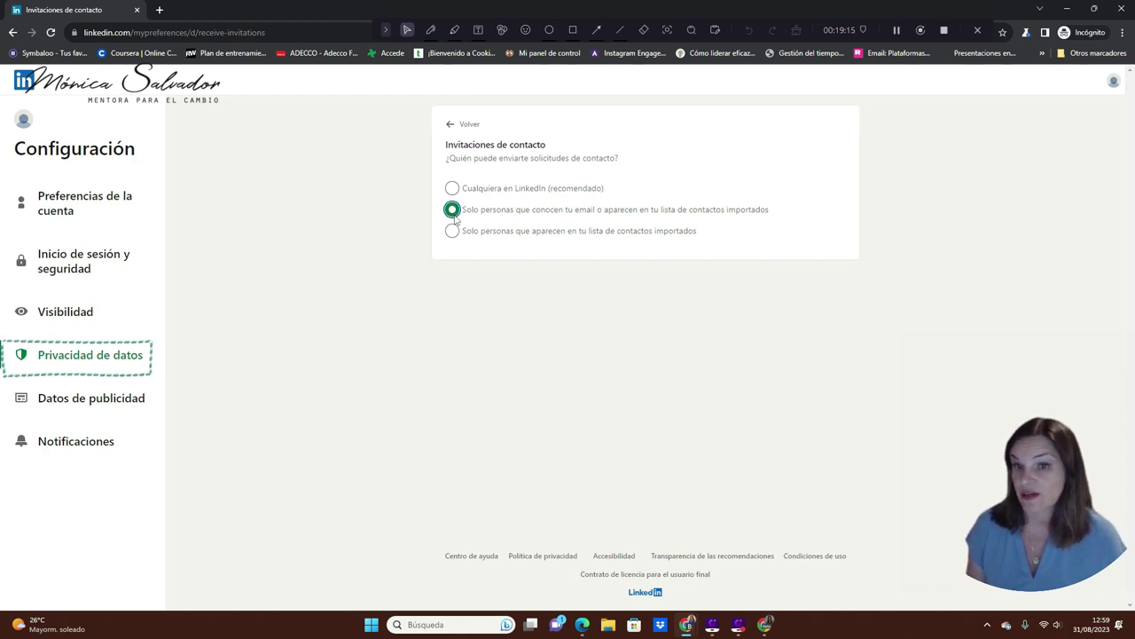
pyautogui.click(451, 233)
pyautogui.click(452, 189)
pyautogui.click(455, 129)
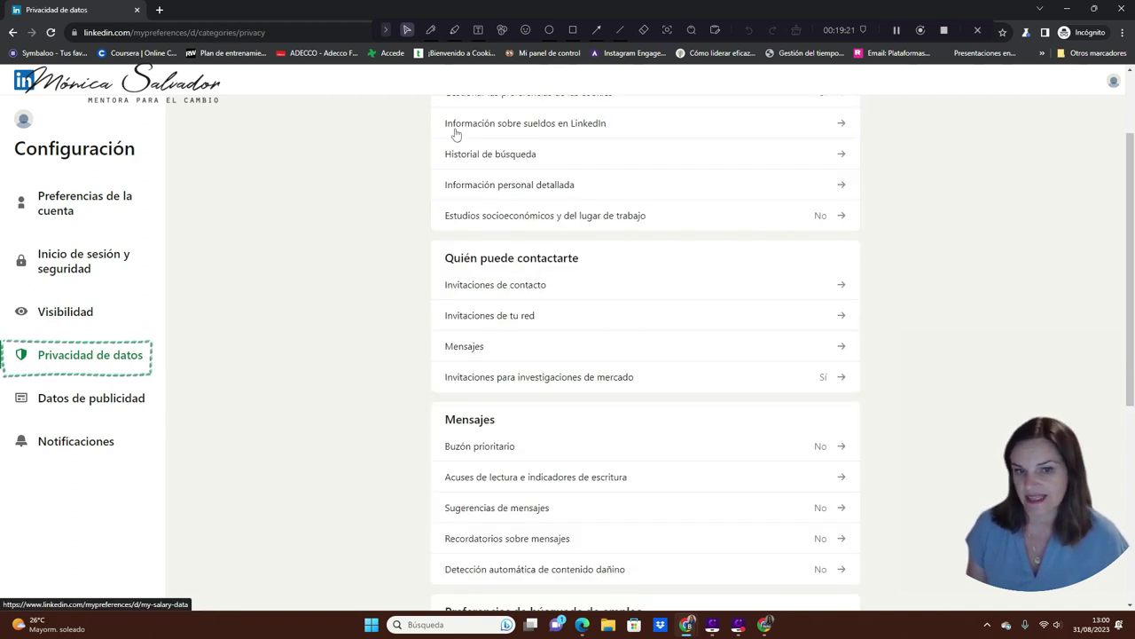
# - Check the network invitation permissions, and turn off "Mensajes patrocinados" and "Mensajes InMail" in the settings for received messages
pyautogui.click(502, 317)
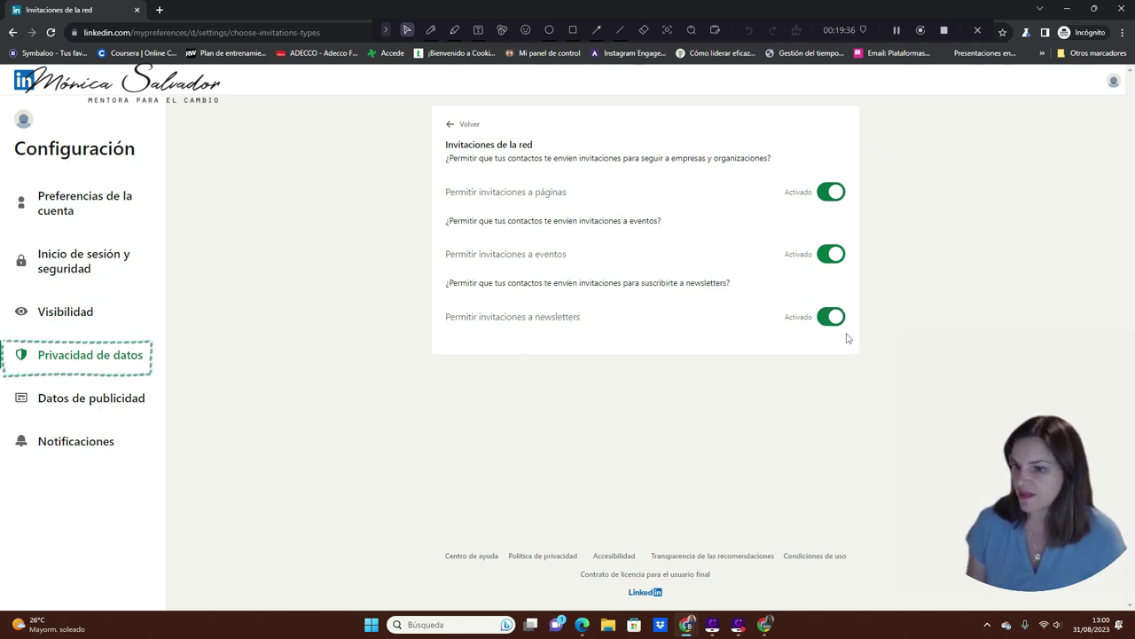
pyautogui.click(453, 125)
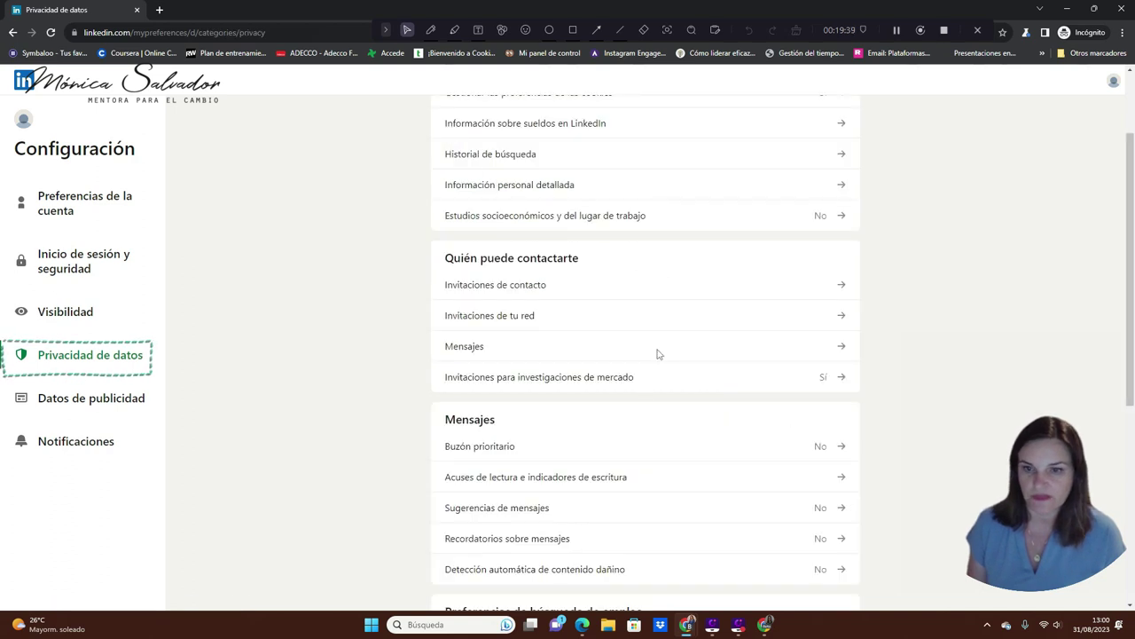
pyautogui.click(657, 352)
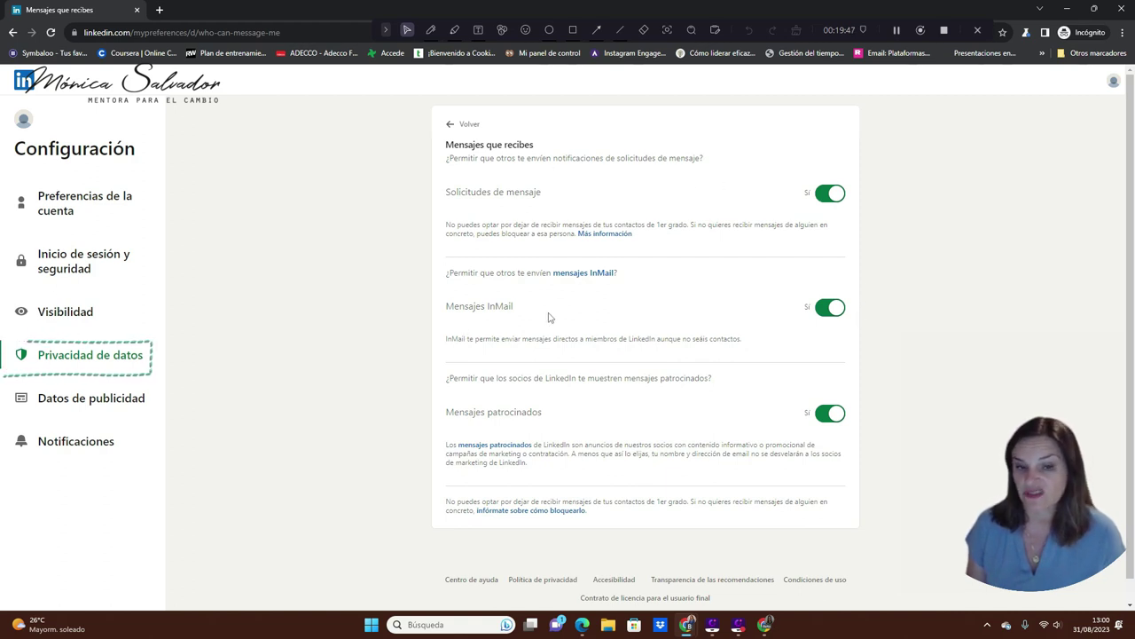
pyautogui.click(832, 415)
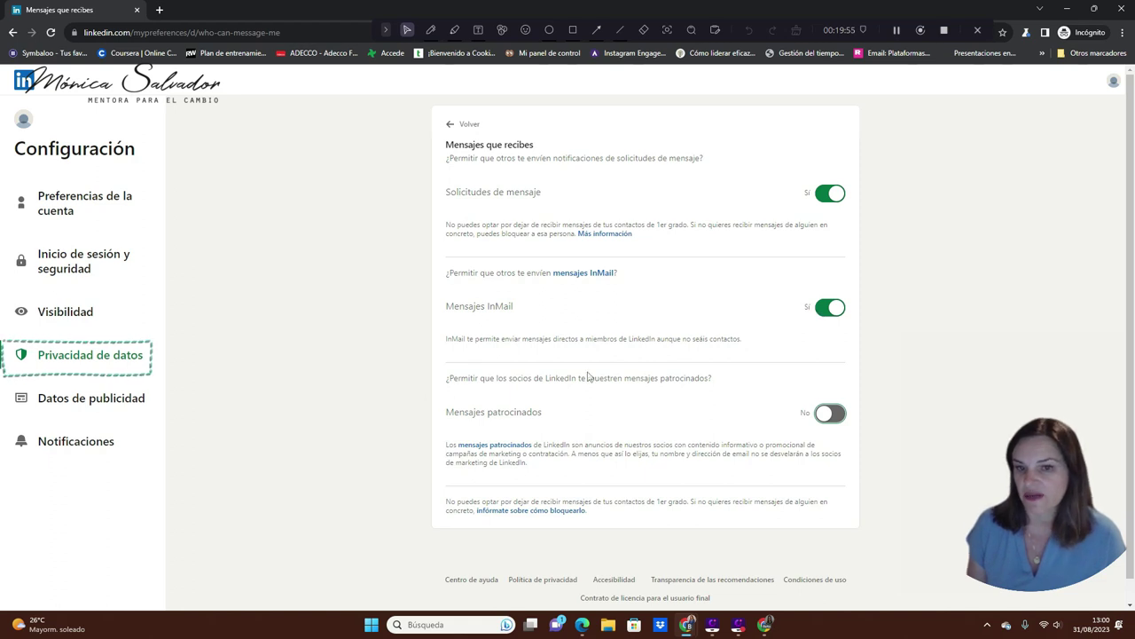
pyautogui.click(832, 310)
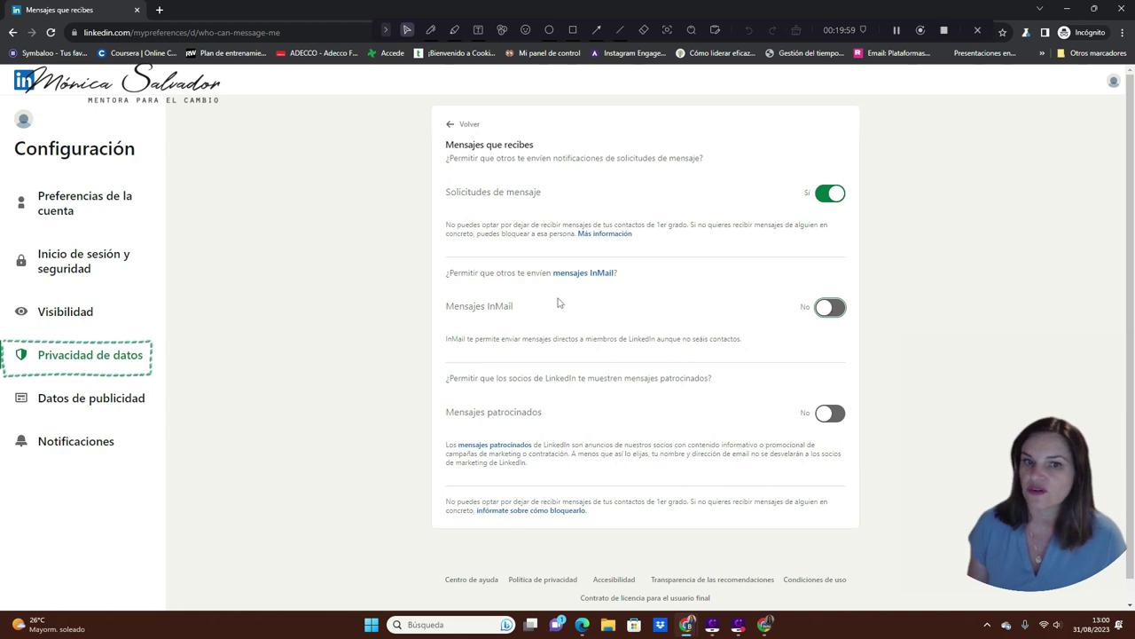
pyautogui.click(457, 124)
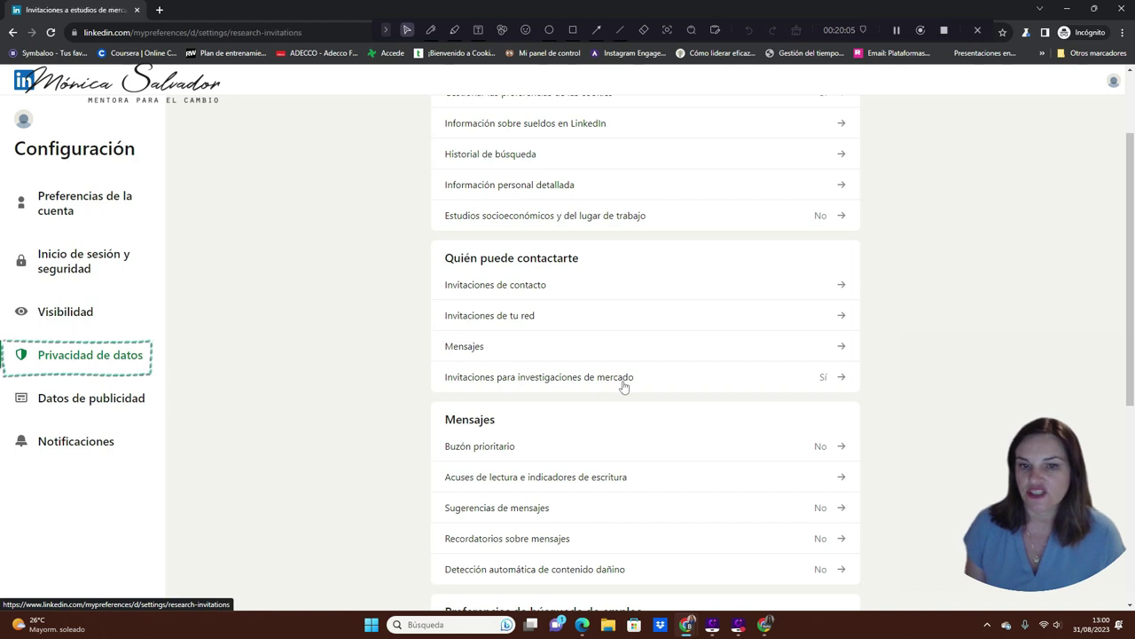
# - Turn off "Invitaciones a estudios de mercado" and return to the data privacy settings
pyautogui.click(624, 387)
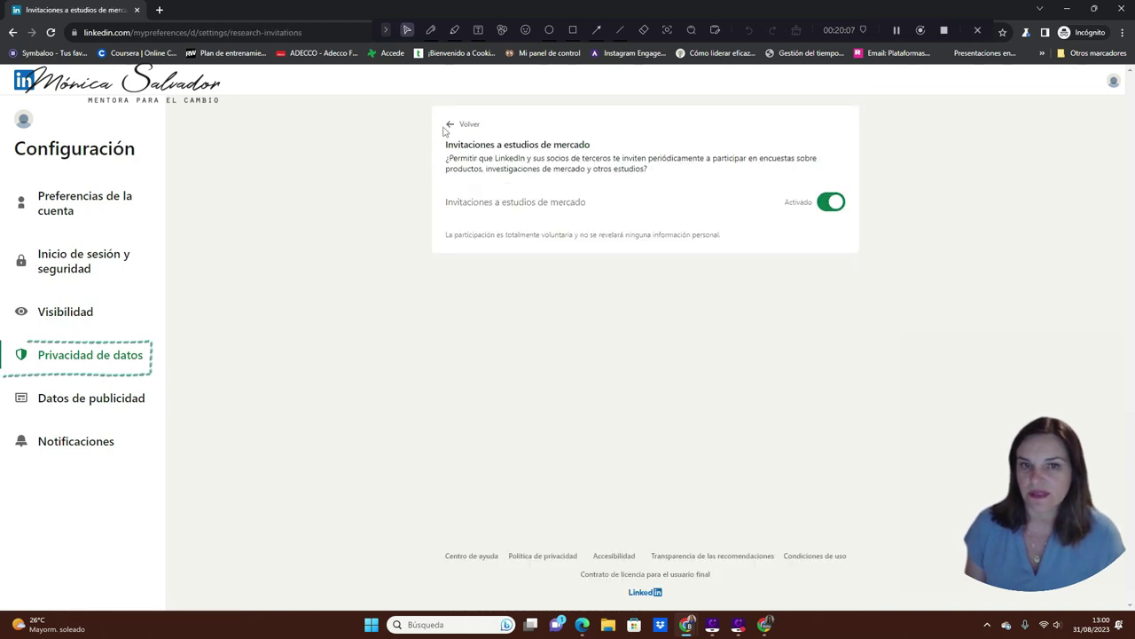
pyautogui.click(835, 206)
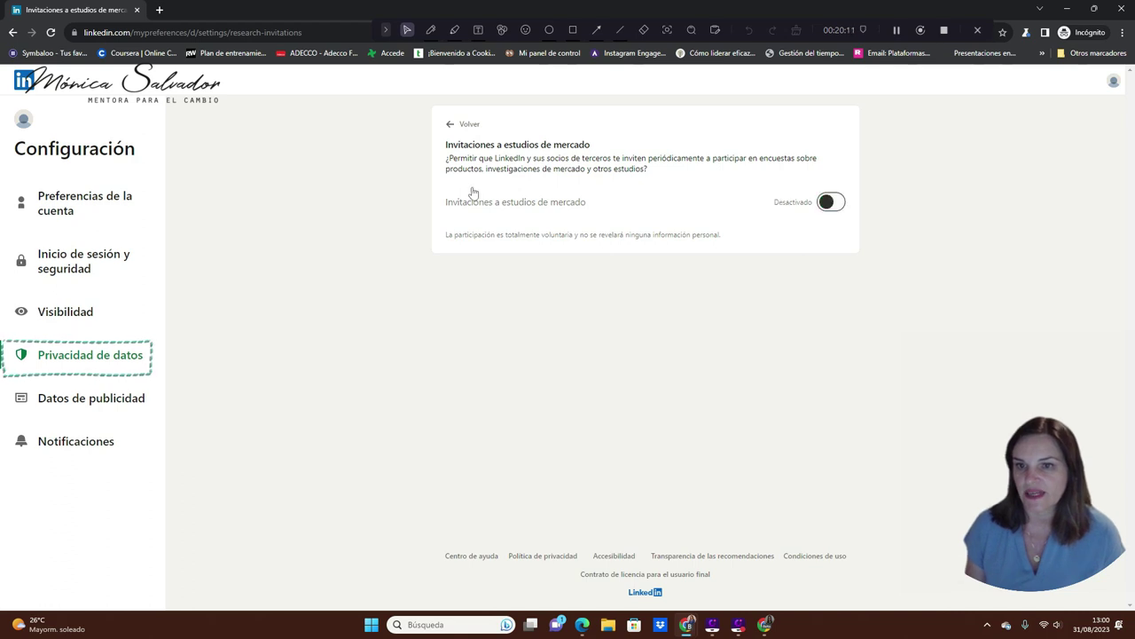
pyautogui.click(449, 124)
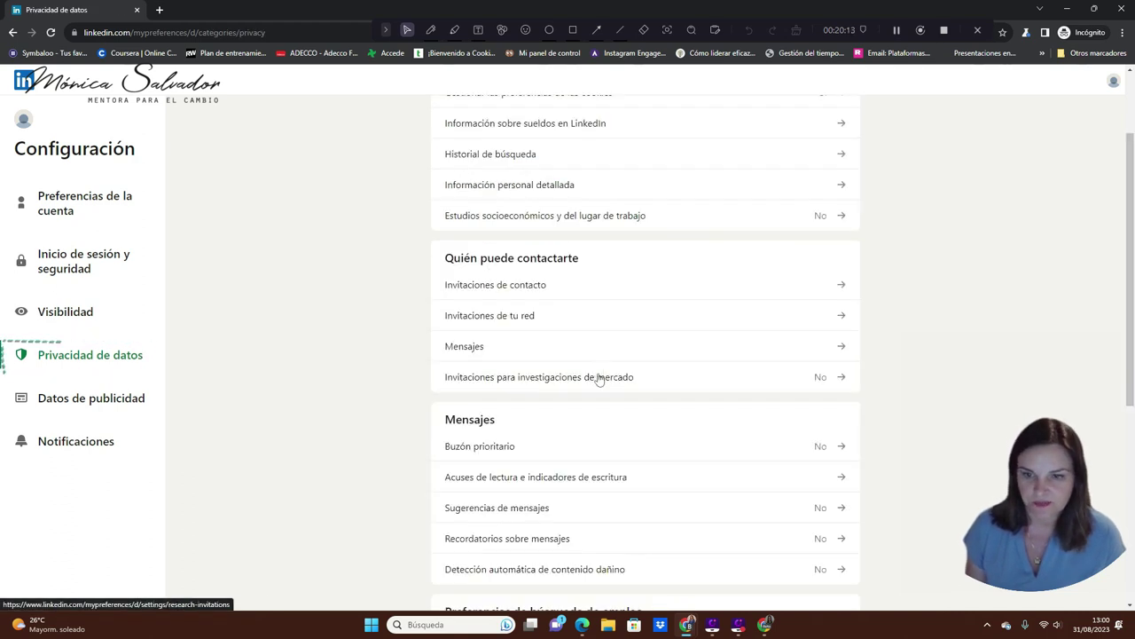
# - Review the "Buzón prioritario" setting and return to the data privacy settings
pyautogui.scroll(-2, 597, 371)
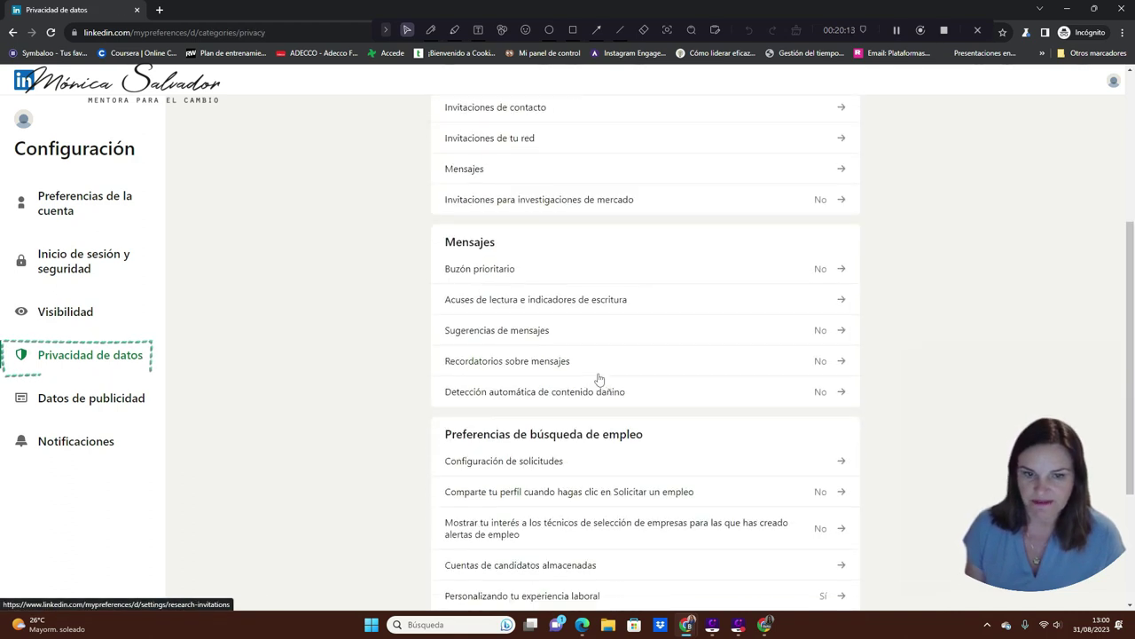
pyautogui.click(510, 271)
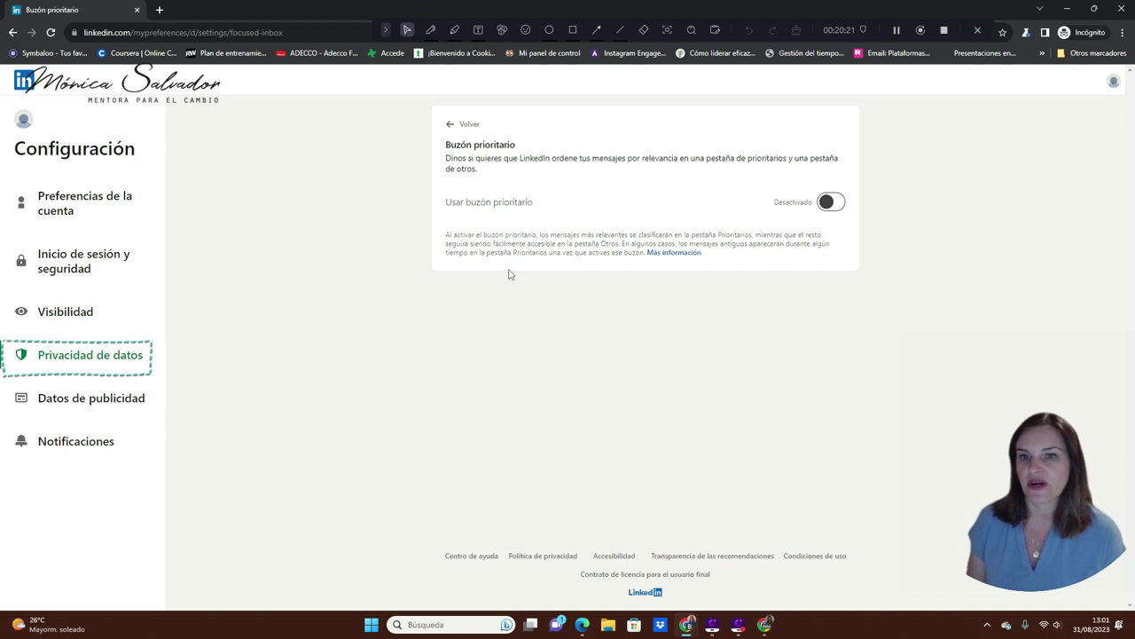
pyautogui.click(450, 126)
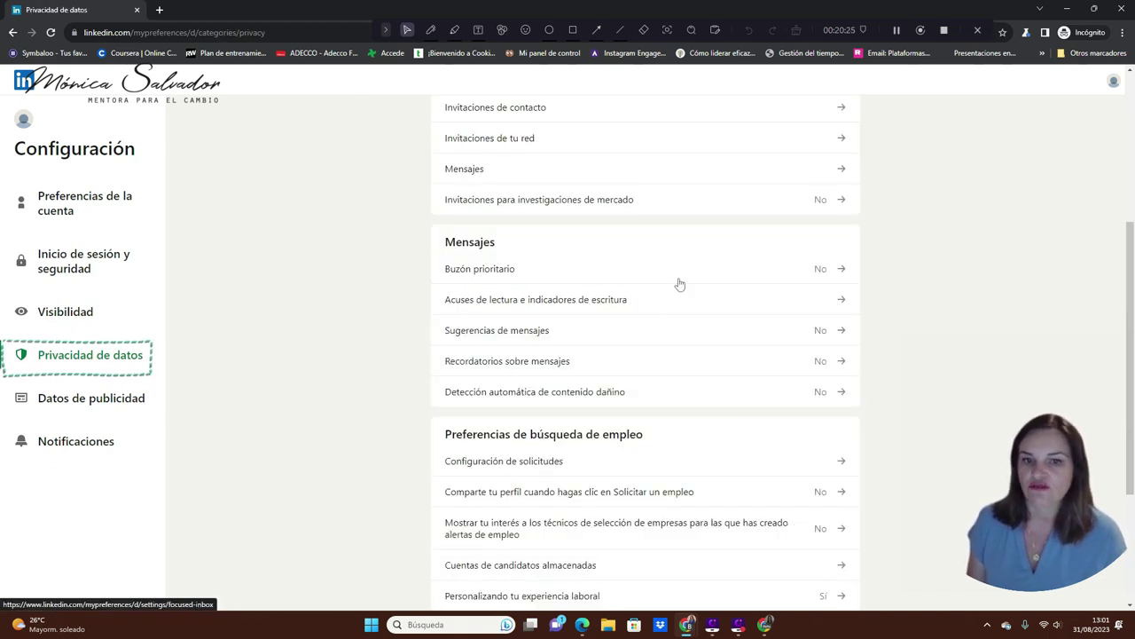
# - Toggle the read receipts and typing indicators setting and return to the data privacy settings
pyautogui.click(608, 301)
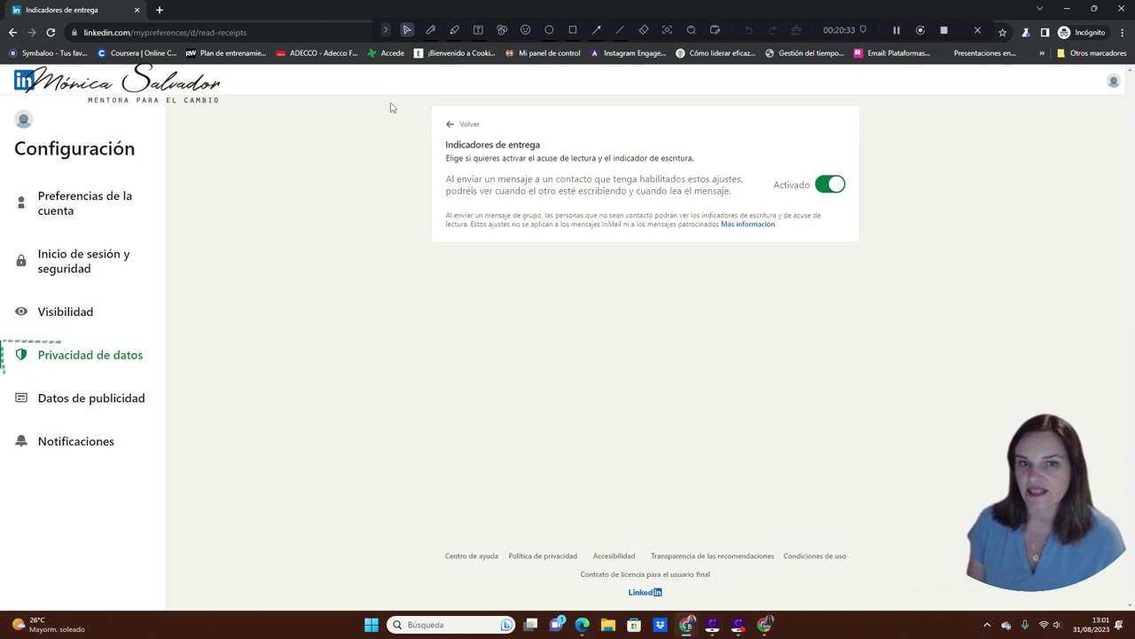
pyautogui.click(836, 187)
pyautogui.click(450, 125)
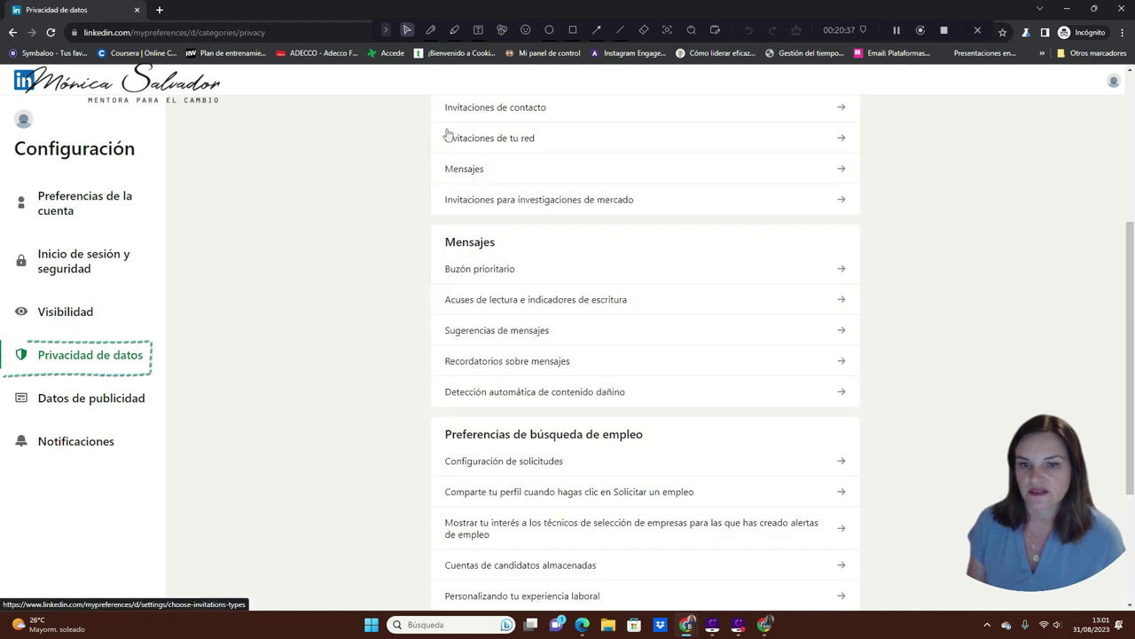
# - Turn on "Sugerencias de mensajes" and "Recordatorios sobre mensajes" in the messaging privacy settings
pyautogui.click(535, 335)
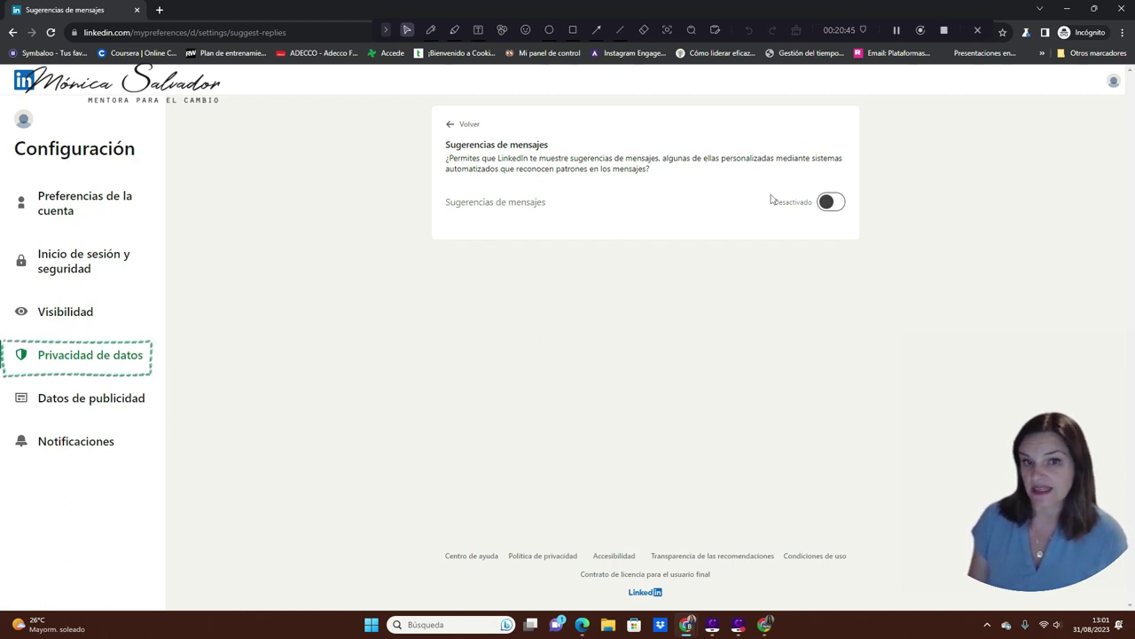
pyautogui.click(831, 200)
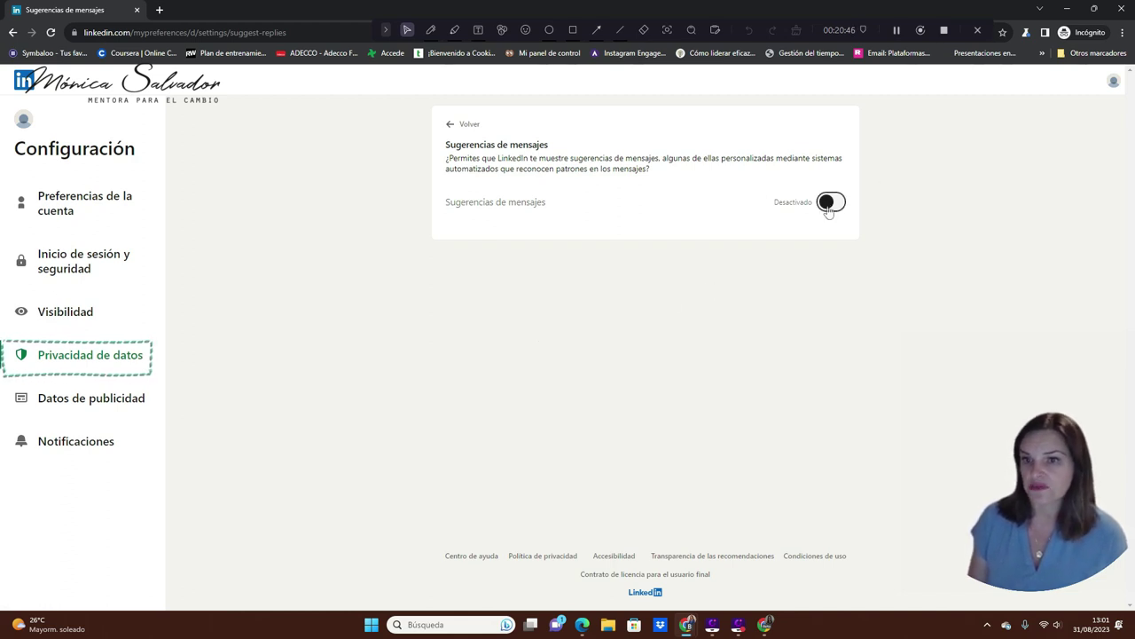
pyautogui.click(450, 125)
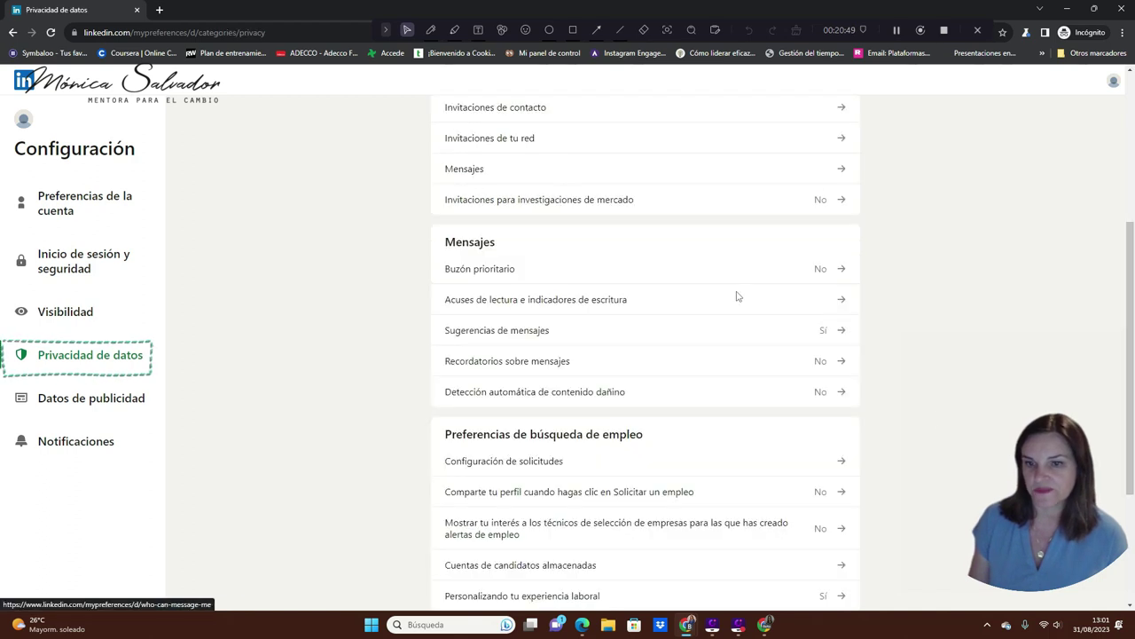
pyautogui.click(523, 370)
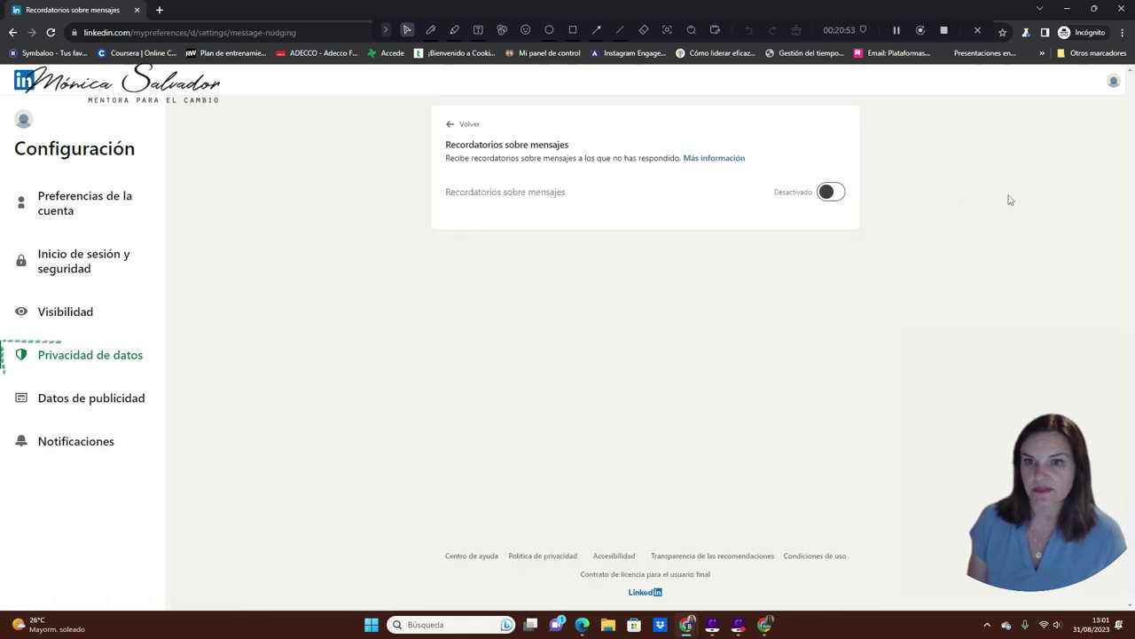
pyautogui.click(834, 192)
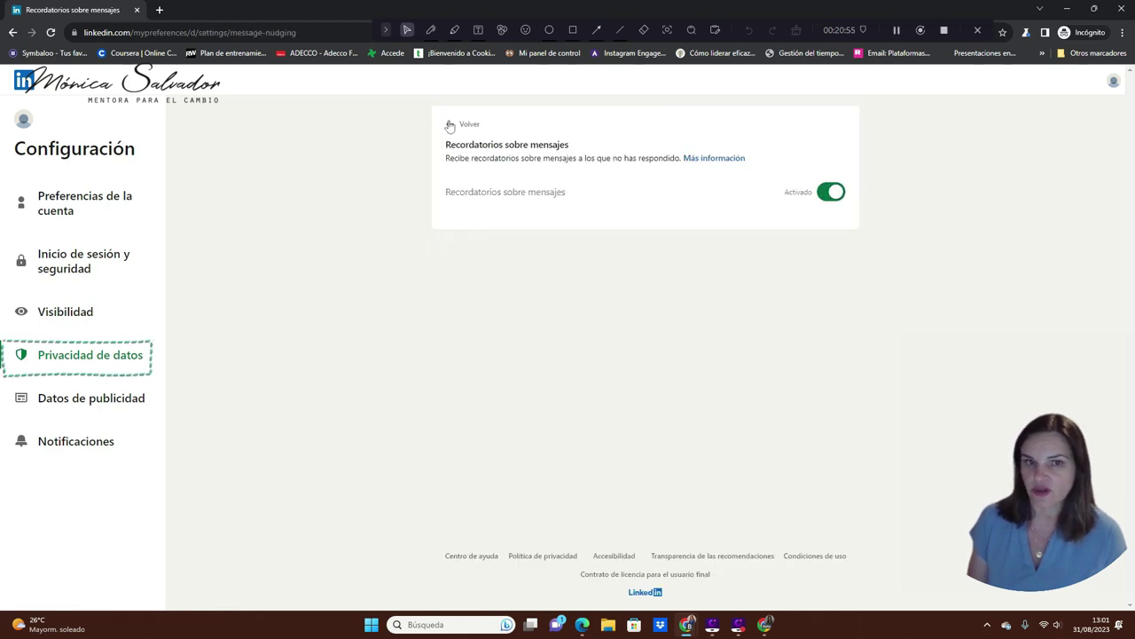
pyautogui.click(450, 124)
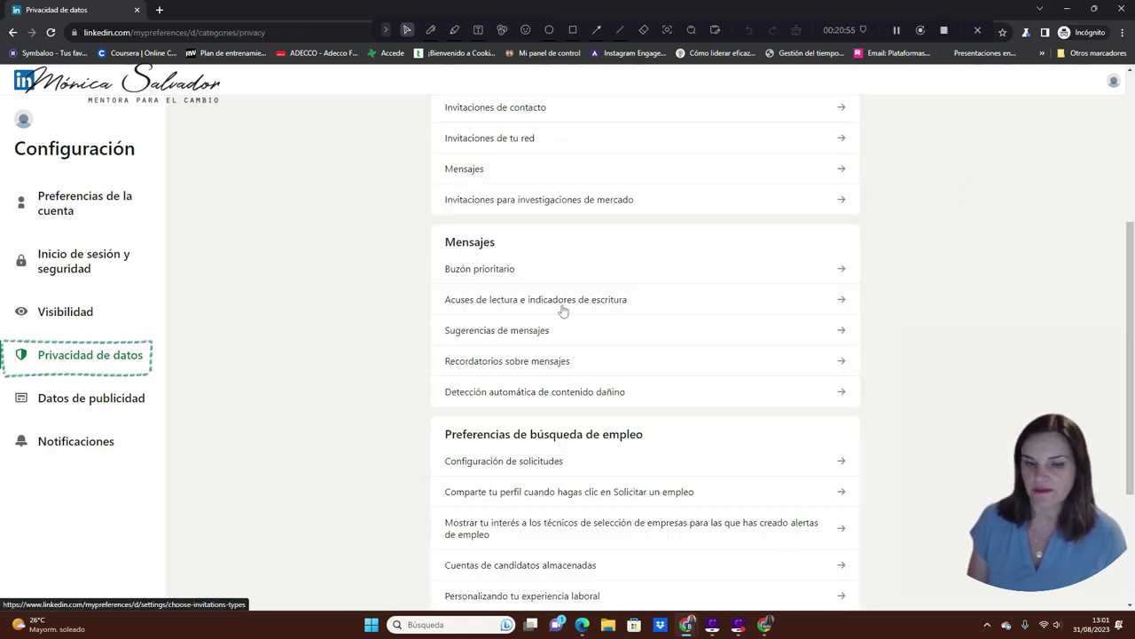
# - Turn on "Detección automática de contenido dañino" for received messages and return to the data privacy settings
pyautogui.click(555, 395)
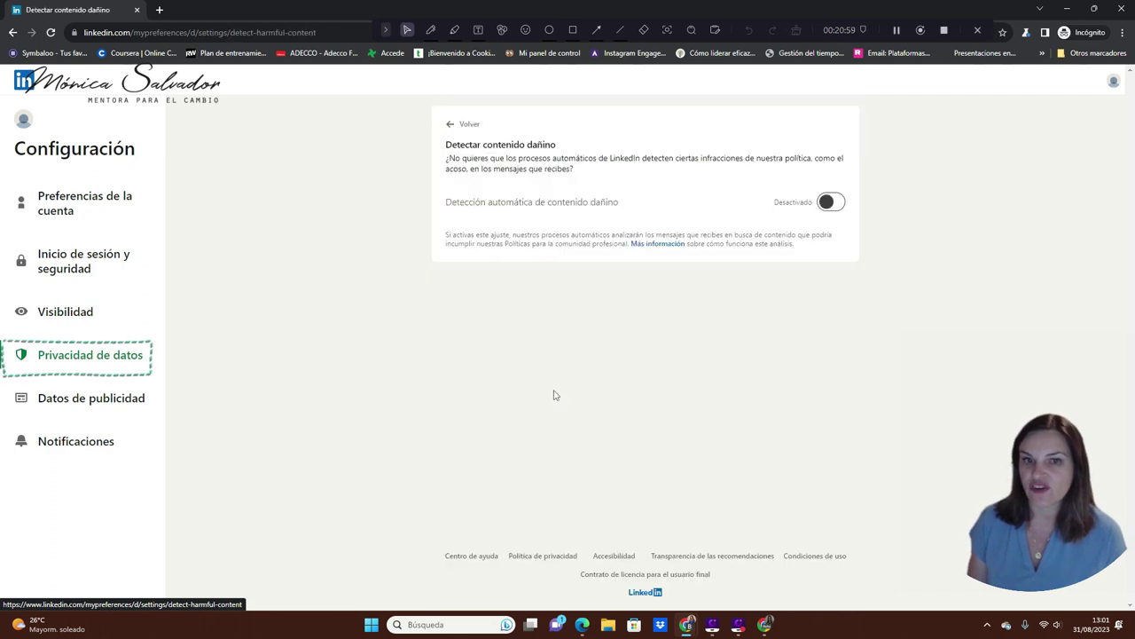
pyautogui.click(833, 202)
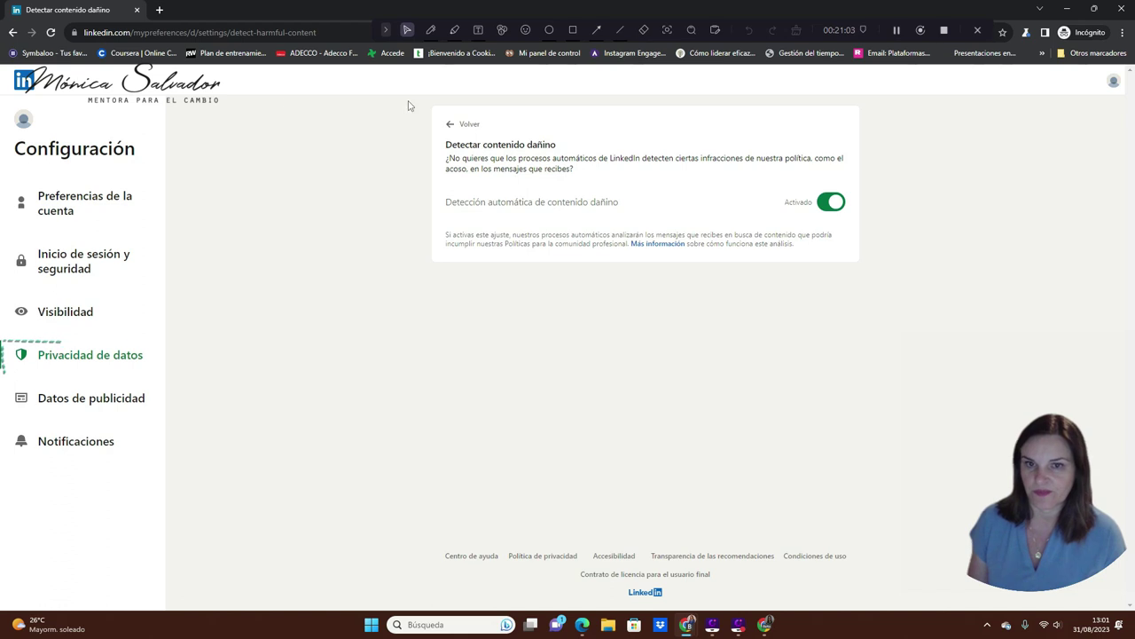
pyautogui.click(451, 124)
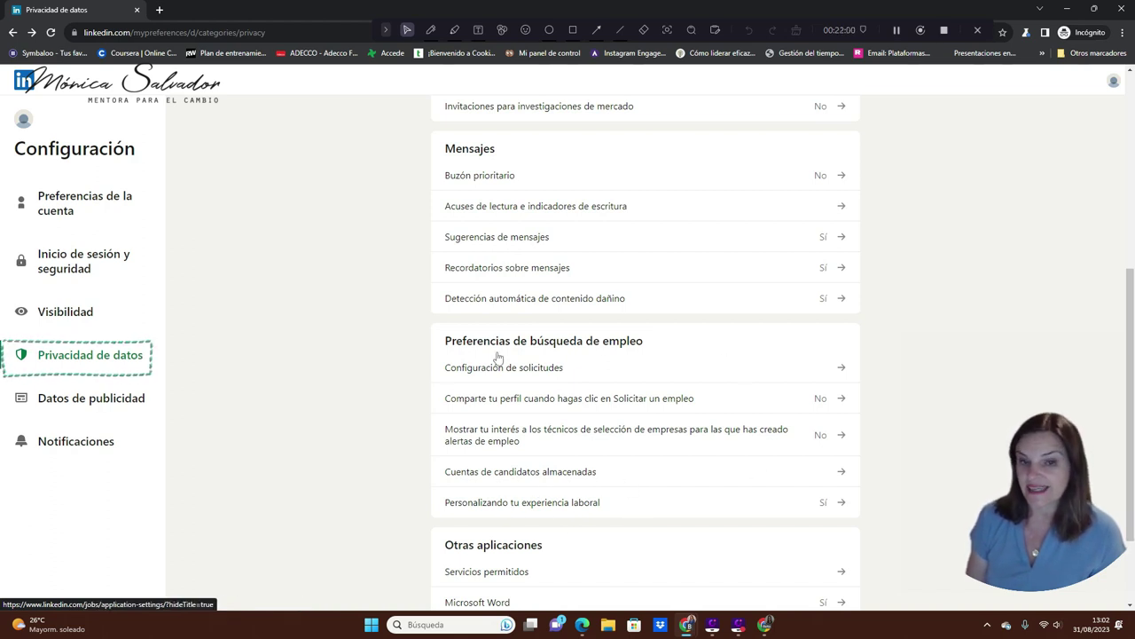
# - Review the remaining data privacy options and the "Contactos" data setting under "Datos de publicidad"
pyautogui.scroll(-2, 555, 471)
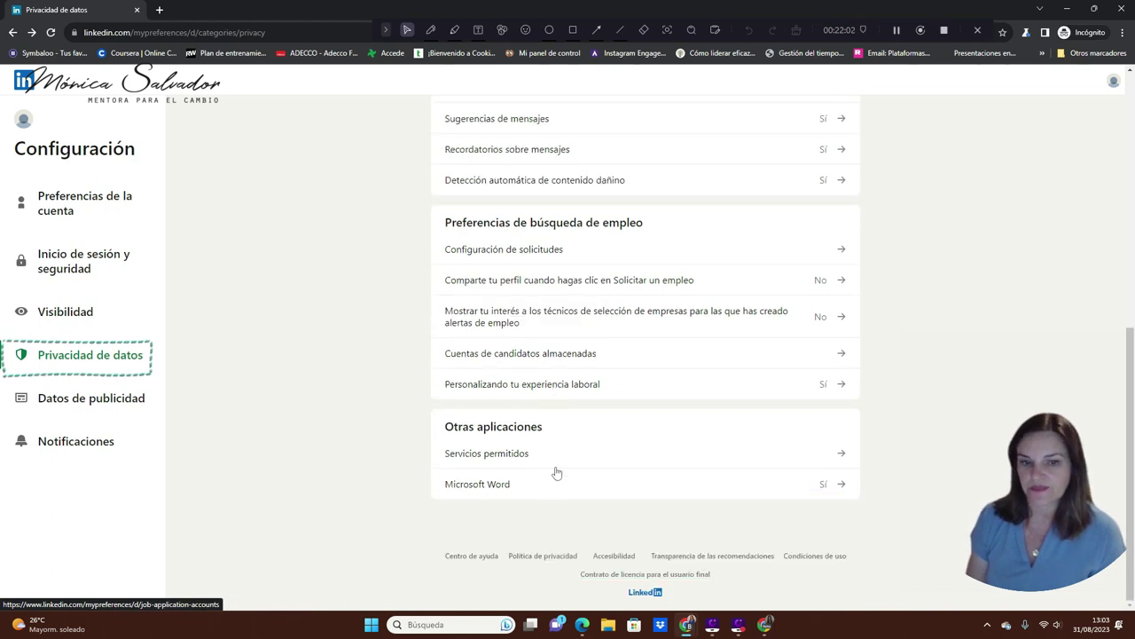
pyautogui.click(102, 408)
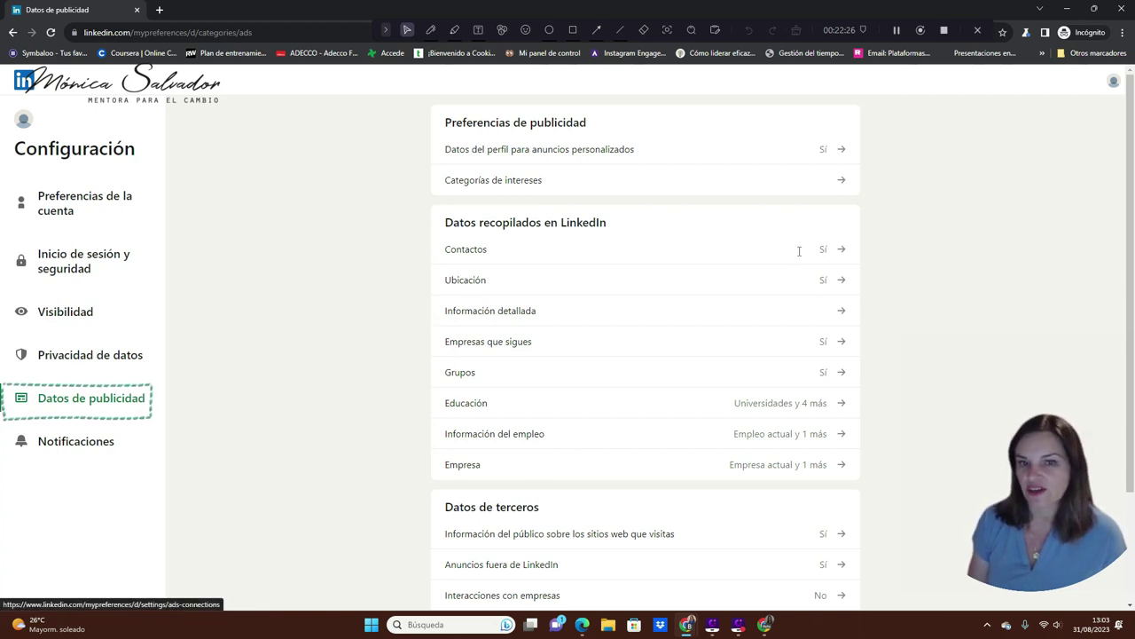
pyautogui.click(839, 252)
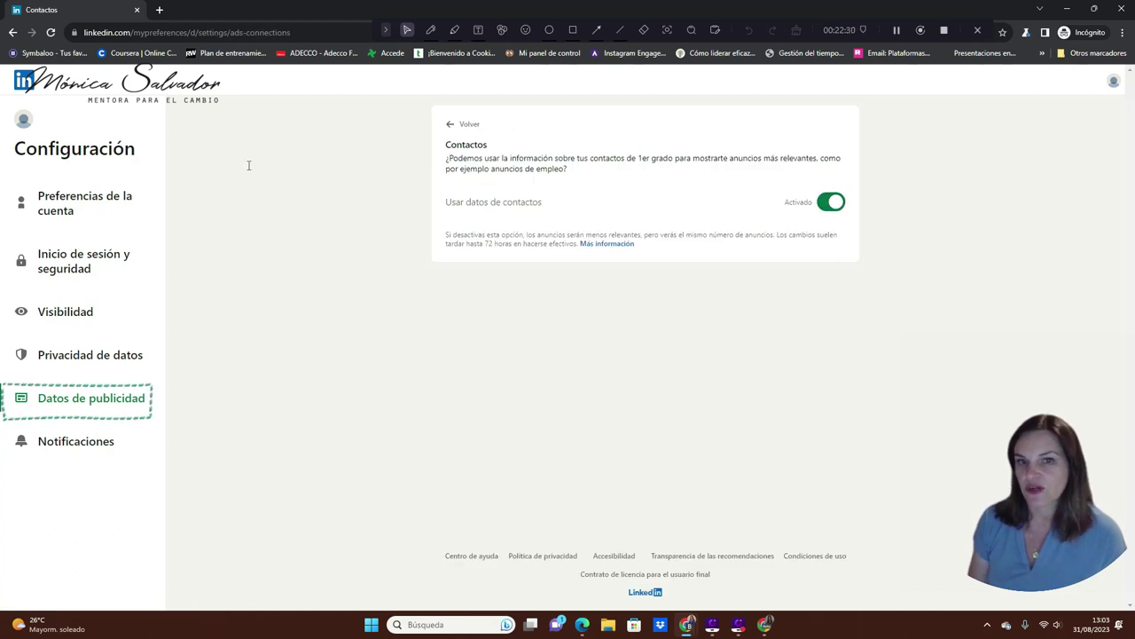
pyautogui.click(13, 32)
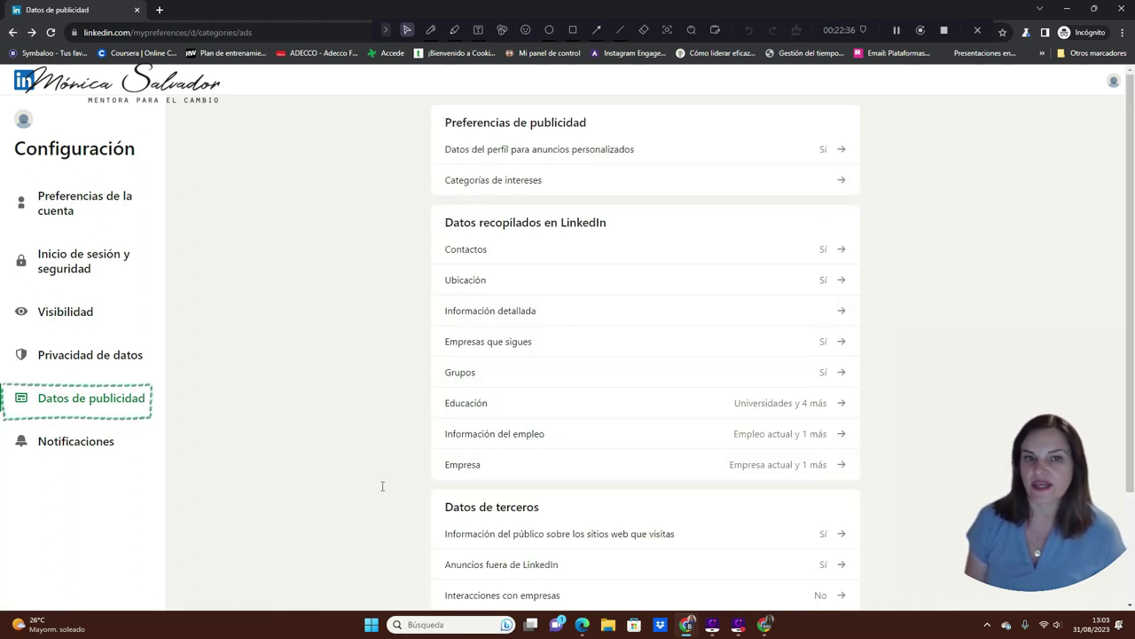
# - Open the "Notificaciones" settings to review the categories of notifications received
pyautogui.click(57, 447)
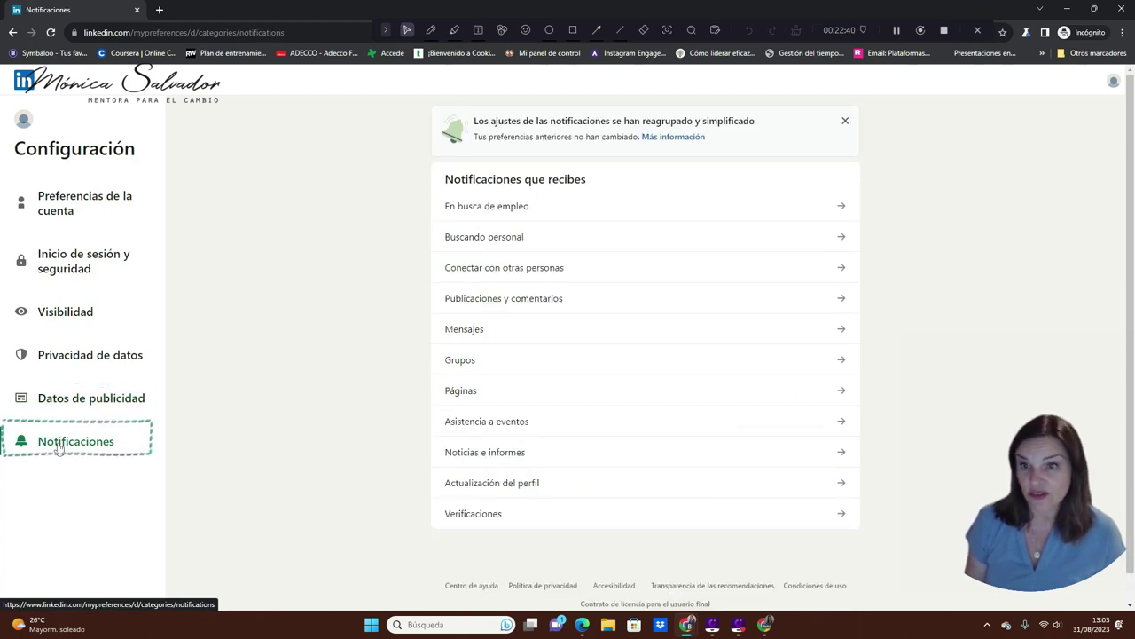